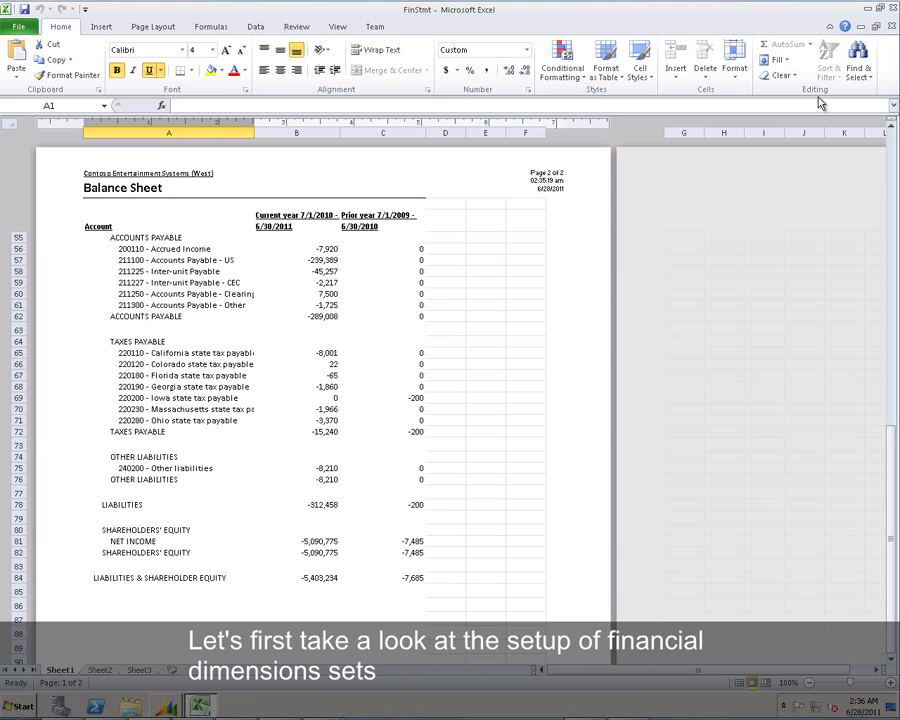
pyautogui.click(891, 8)
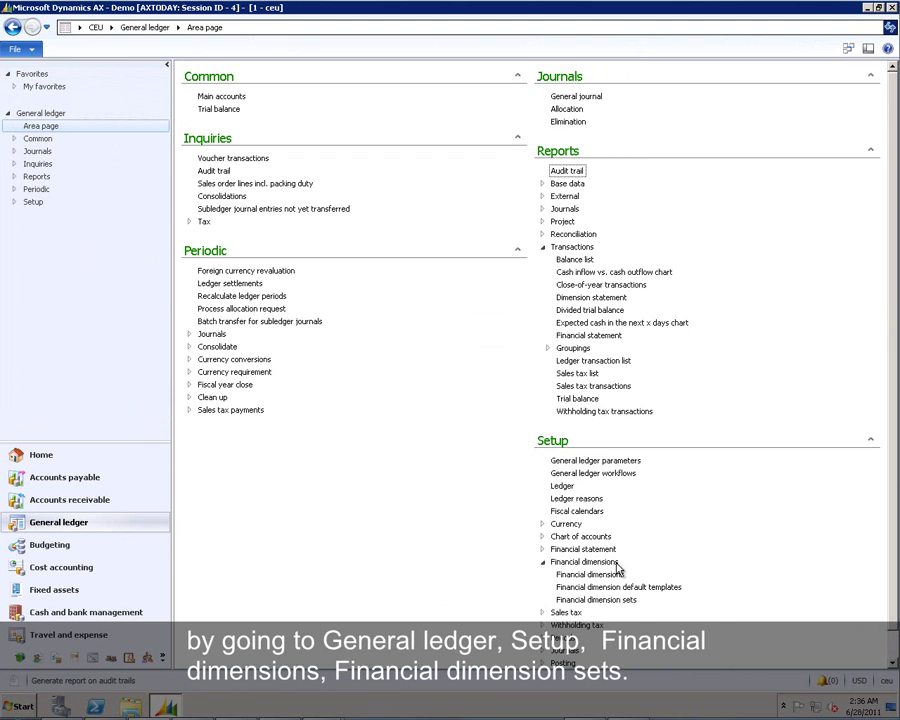
pyautogui.click(620, 600)
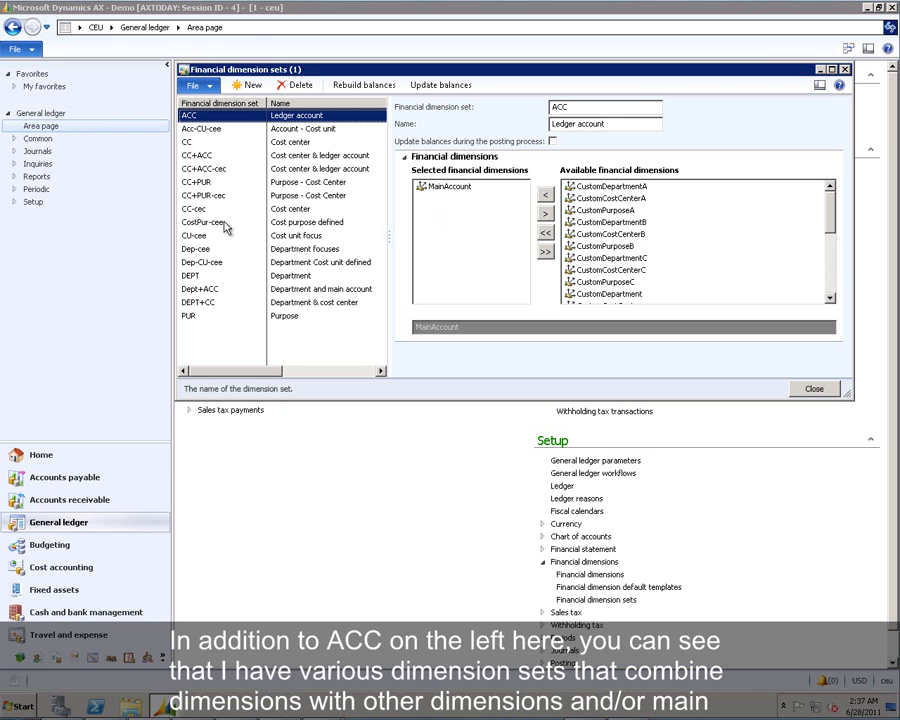
pyautogui.click(220, 293)
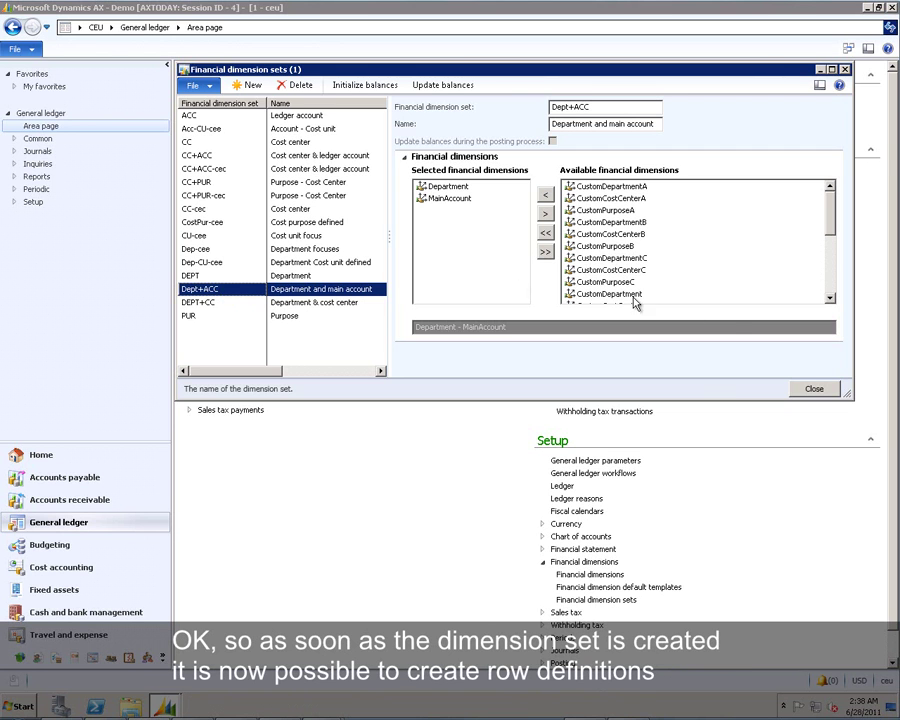
pyautogui.click(815, 389)
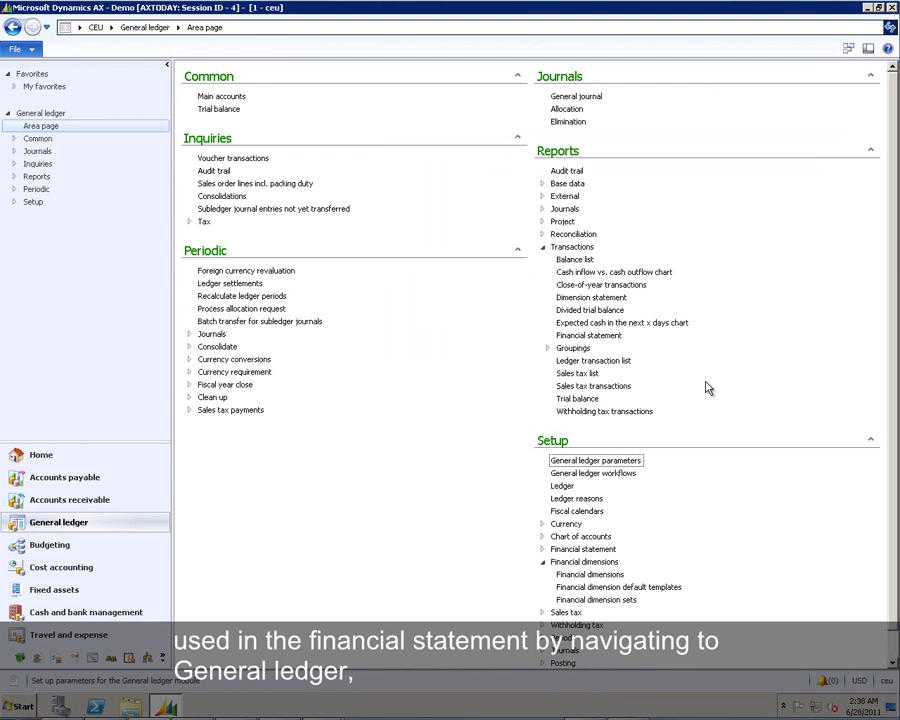
# Open Setup > Financial statement > Row definition maximized and select the IS Income statement row.
pyautogui.click(543, 550)
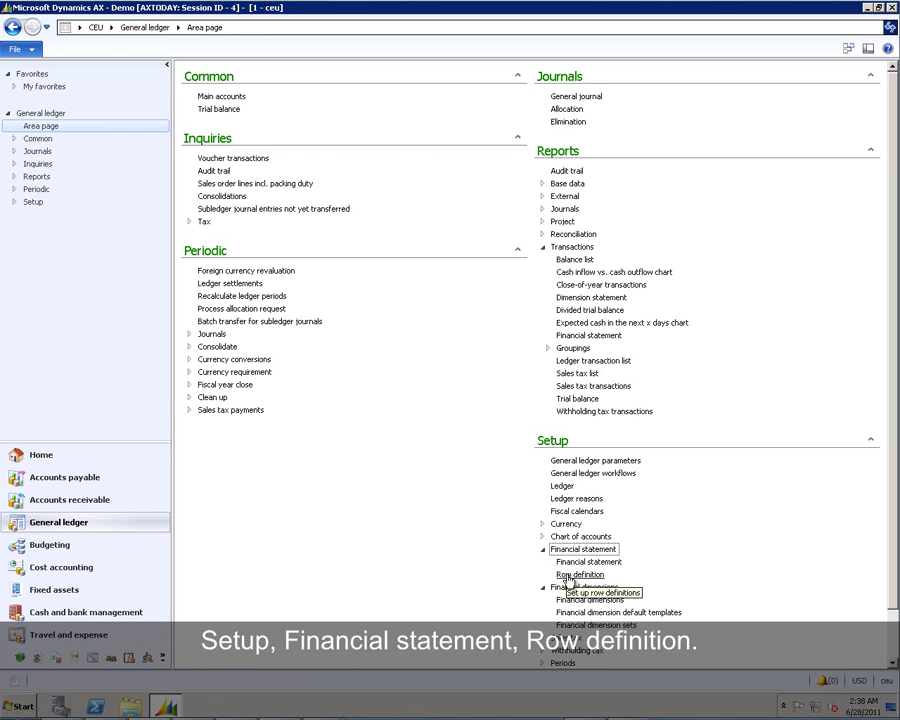
pyautogui.click(575, 575)
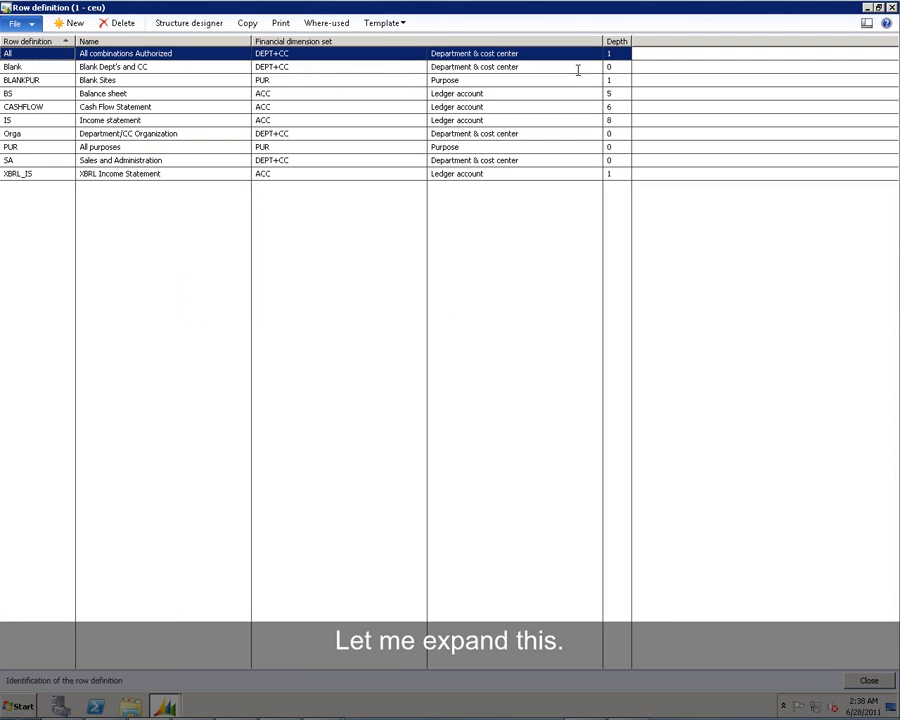
pyautogui.click(579, 69)
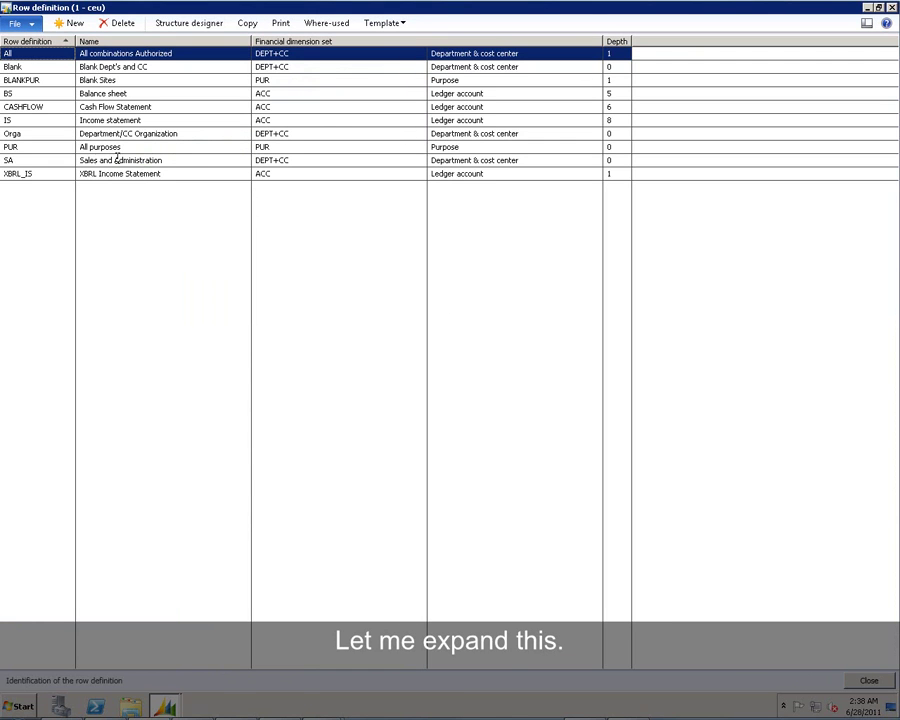
pyautogui.click(52, 122)
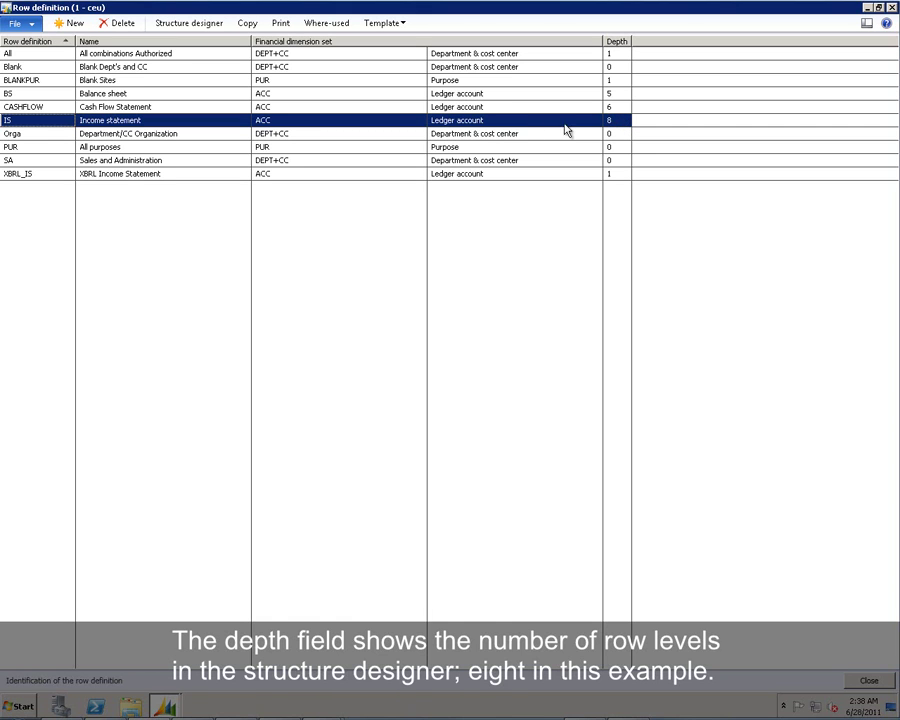
pyautogui.click(204, 28)
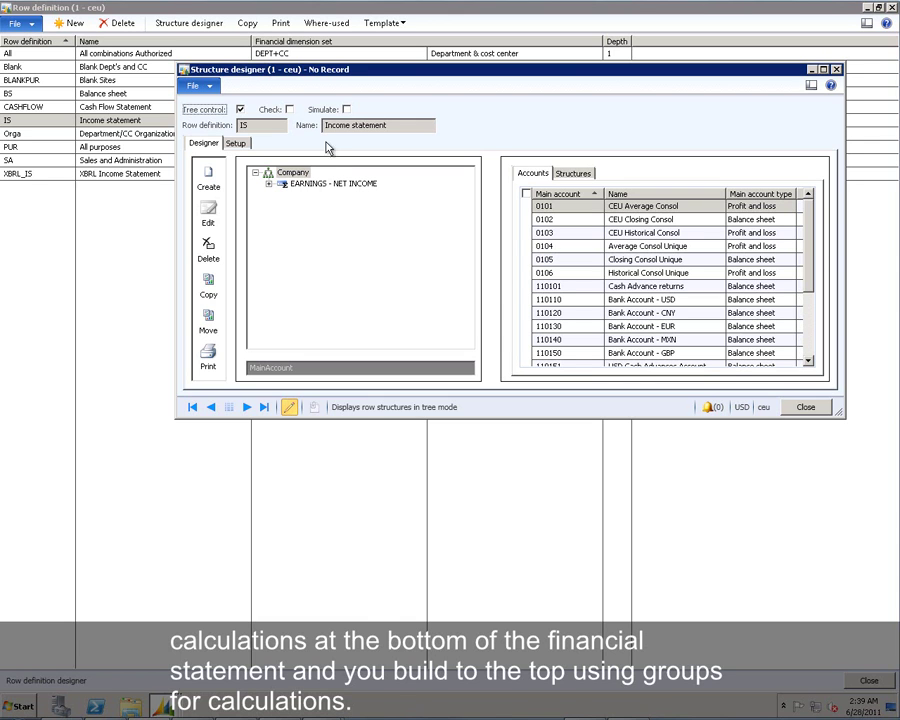
pyautogui.click(346, 110)
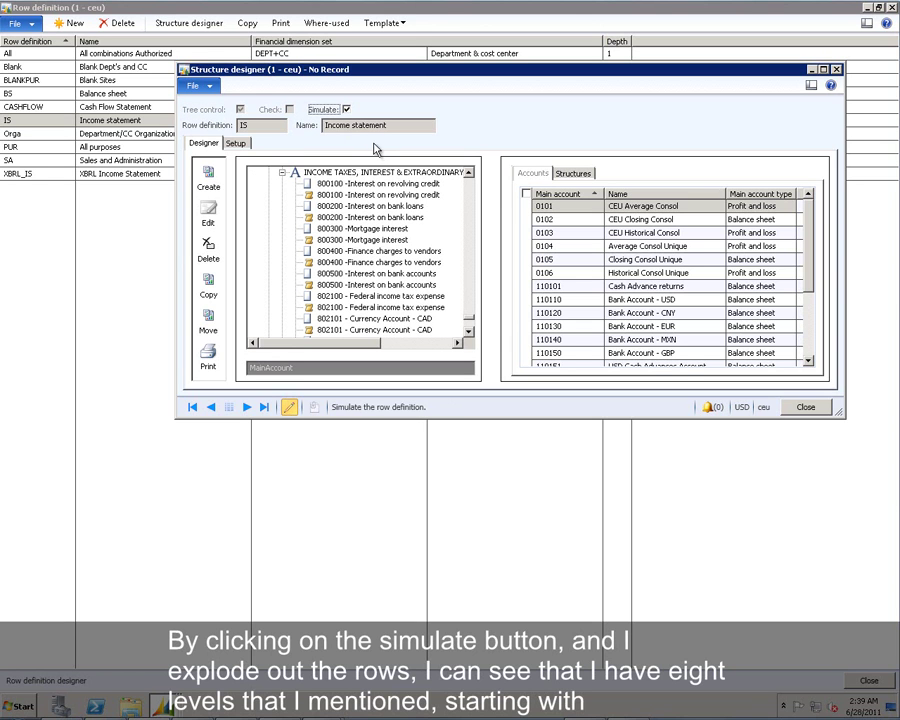
pyautogui.moveTo(474, 322); pyautogui.dragTo(474, 178)
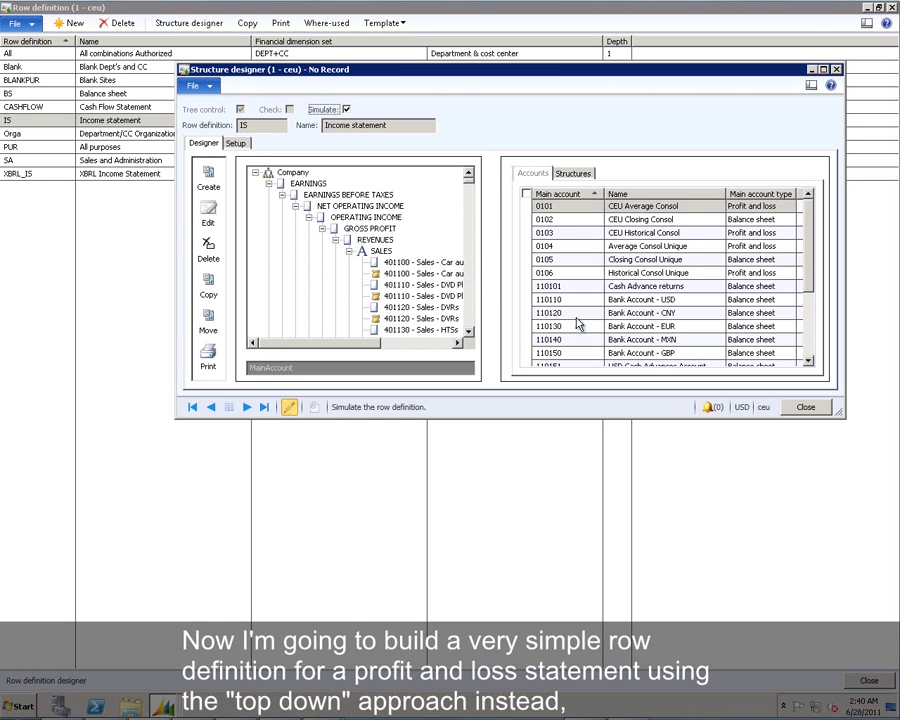
pyautogui.click(800, 412)
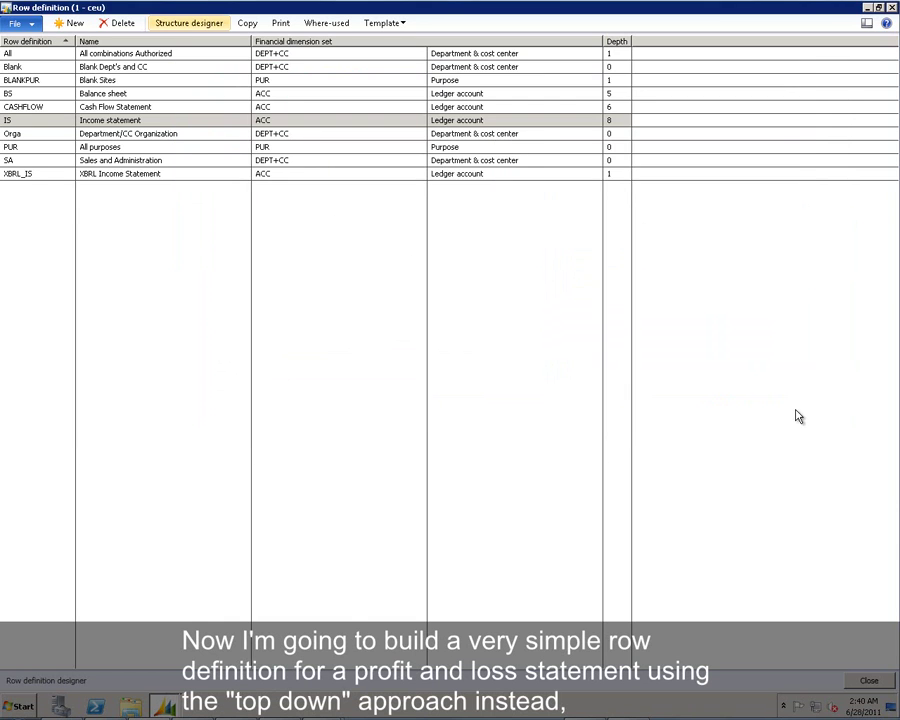
# Create row definition 'P&L' with name 'P&L' and the ACC Ledger account dimension set.
pyautogui.click(76, 28)
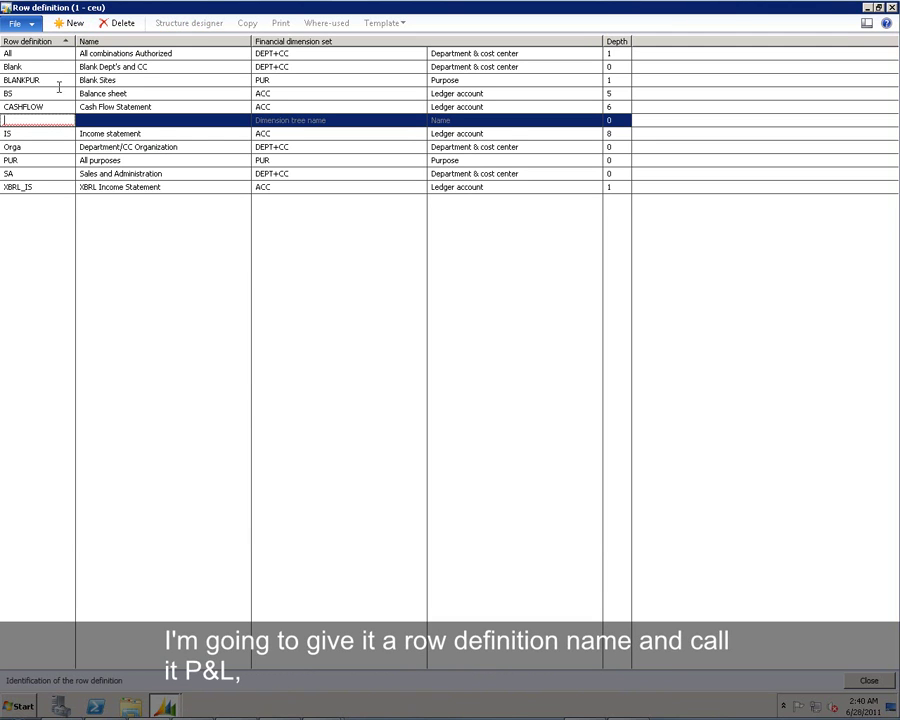
pyautogui.write('P&L')
pyautogui.press('Tab')
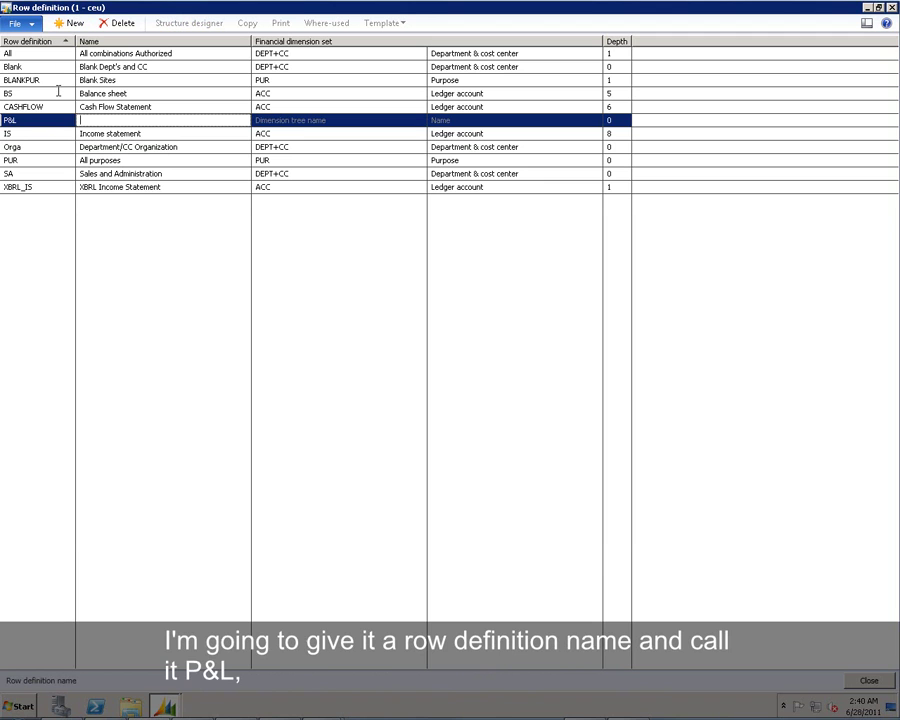
pyautogui.write('P&L')
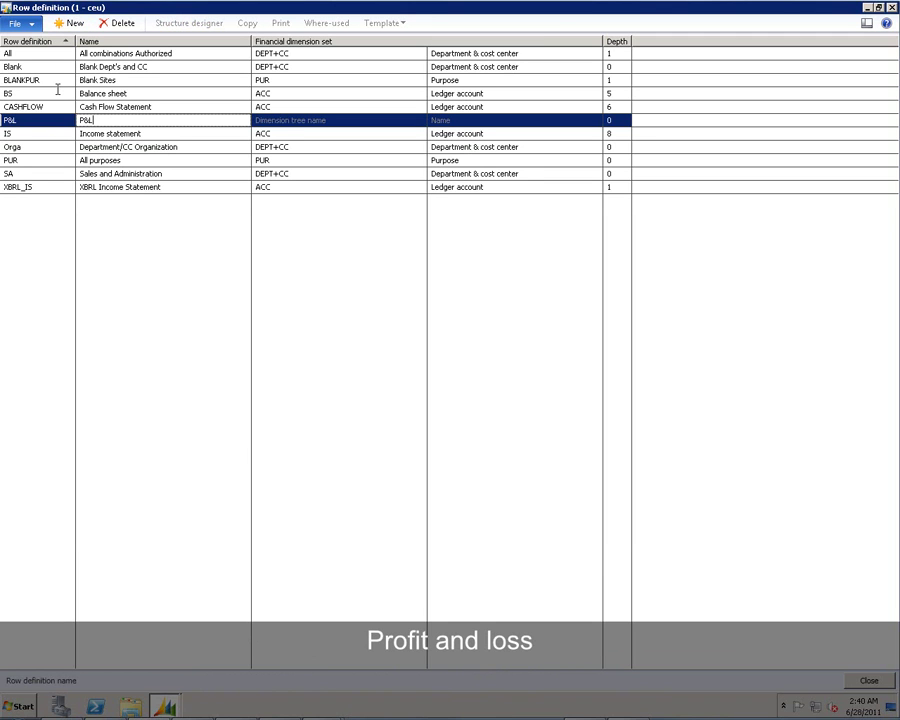
pyautogui.press('Tab')
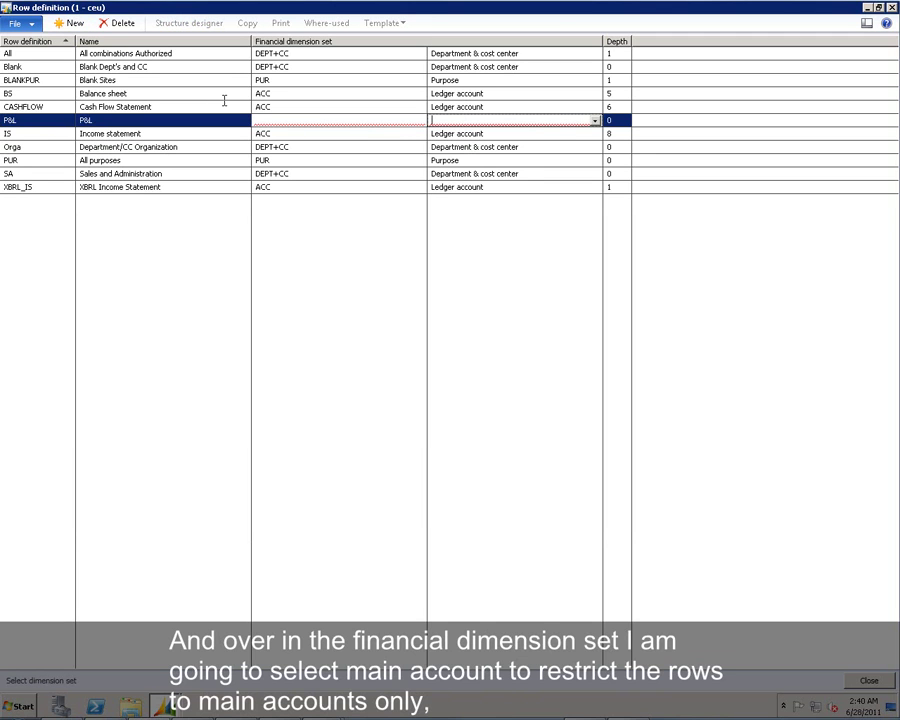
pyautogui.click(595, 120)
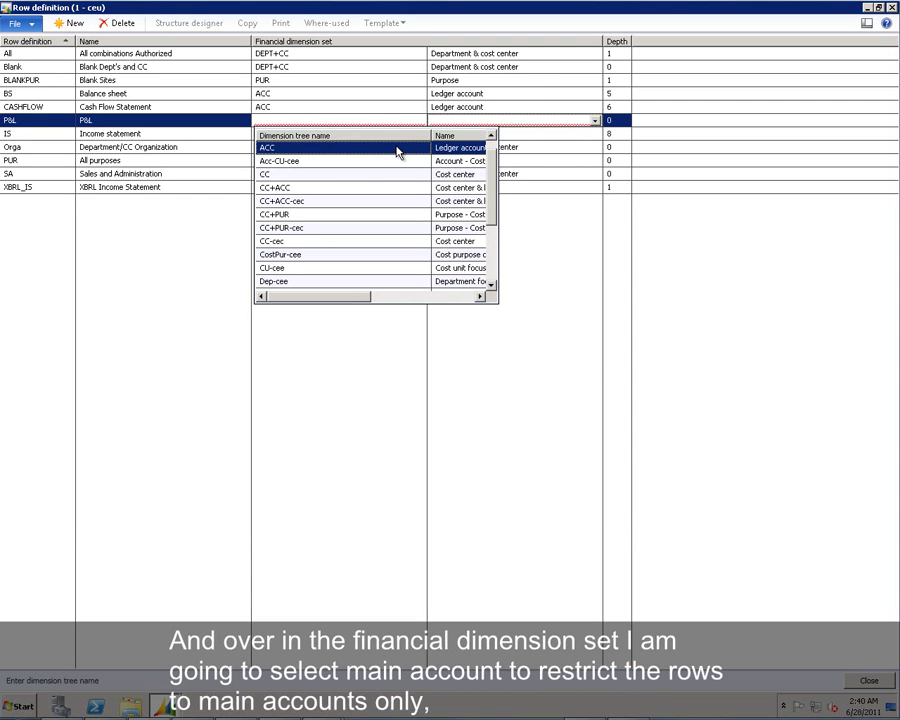
pyautogui.click(397, 152)
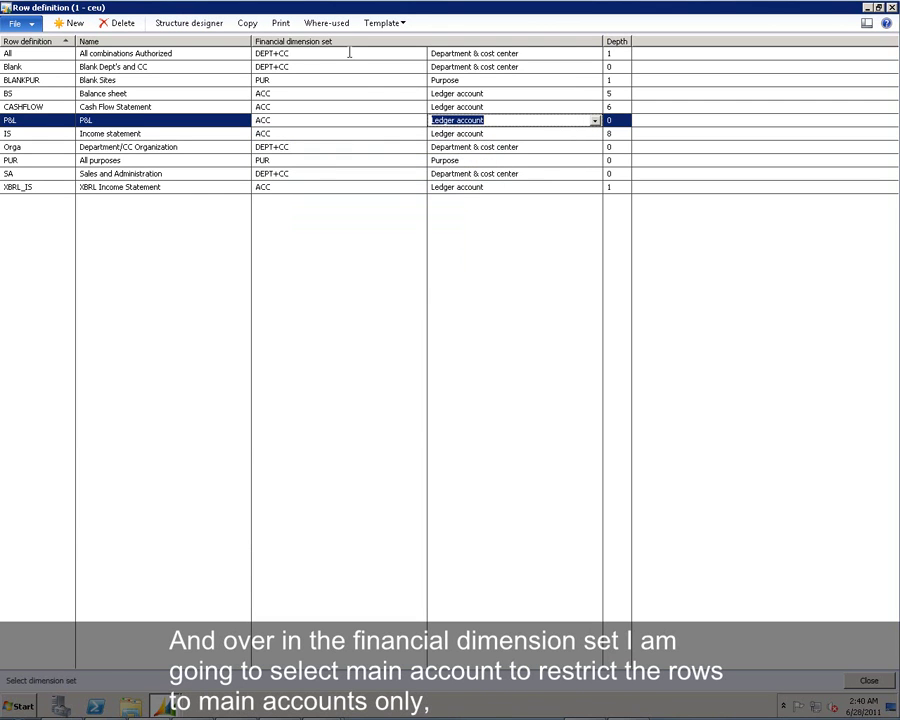
# In the P&L Structure designer, create a new row and set its type to Group.
pyautogui.click(209, 28)
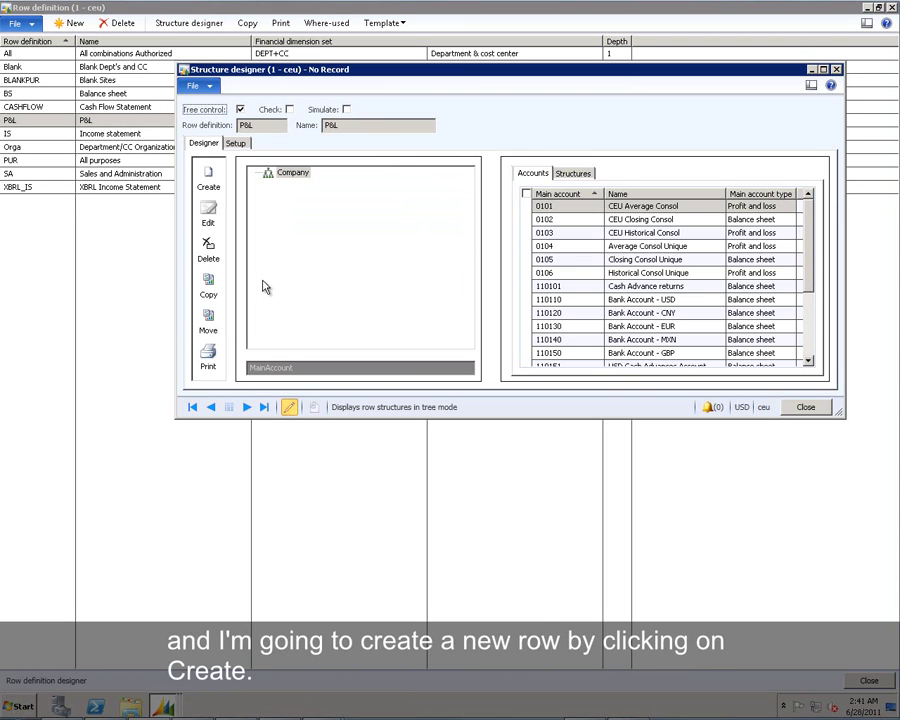
pyautogui.click(209, 177)
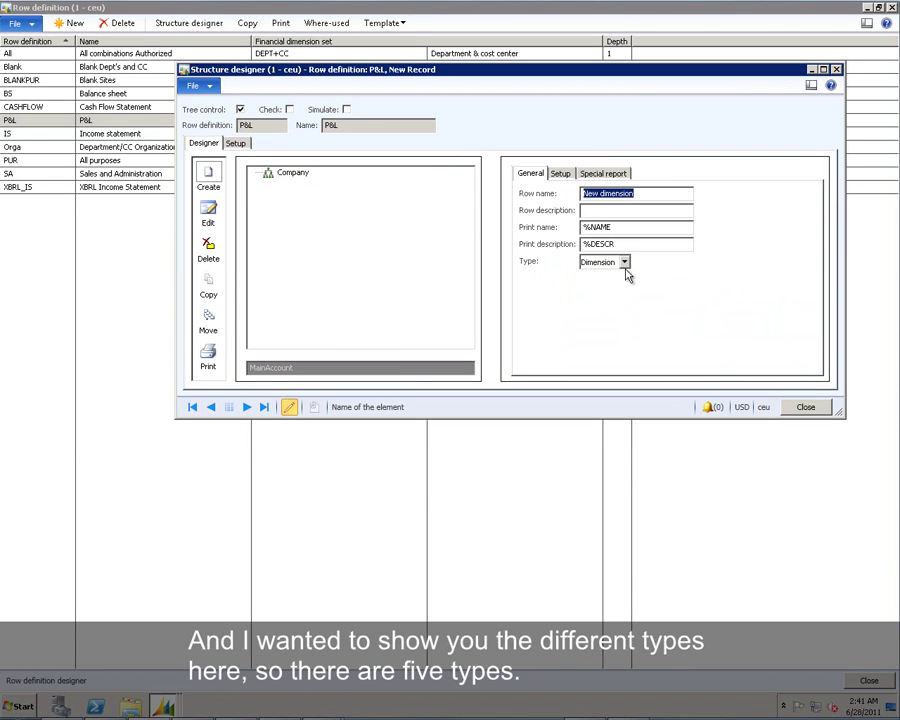
pyautogui.click(624, 263)
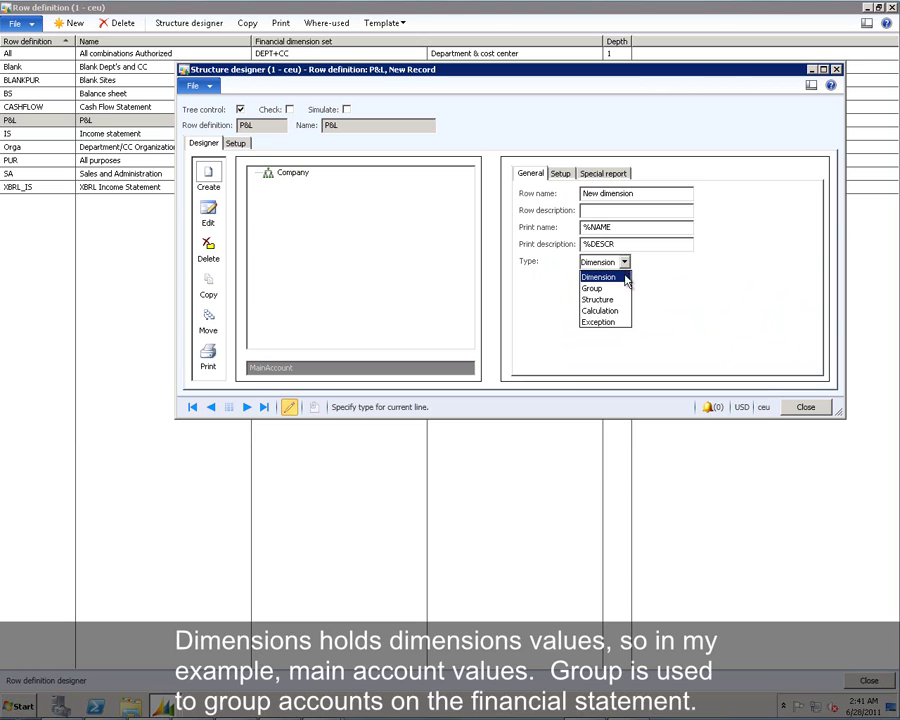
pyautogui.click(624, 290)
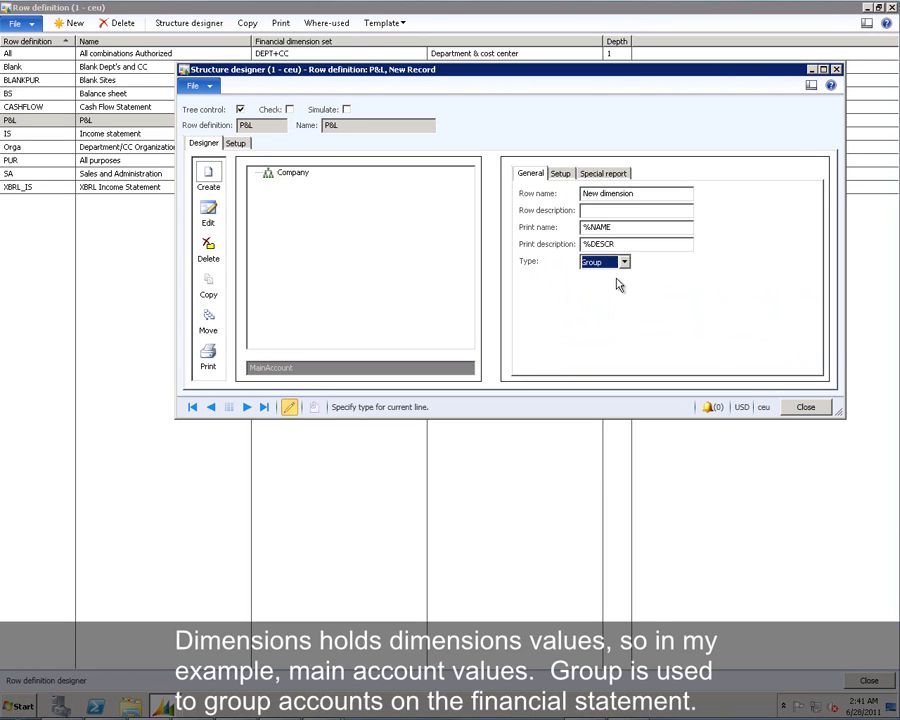
pyautogui.click(624, 262)
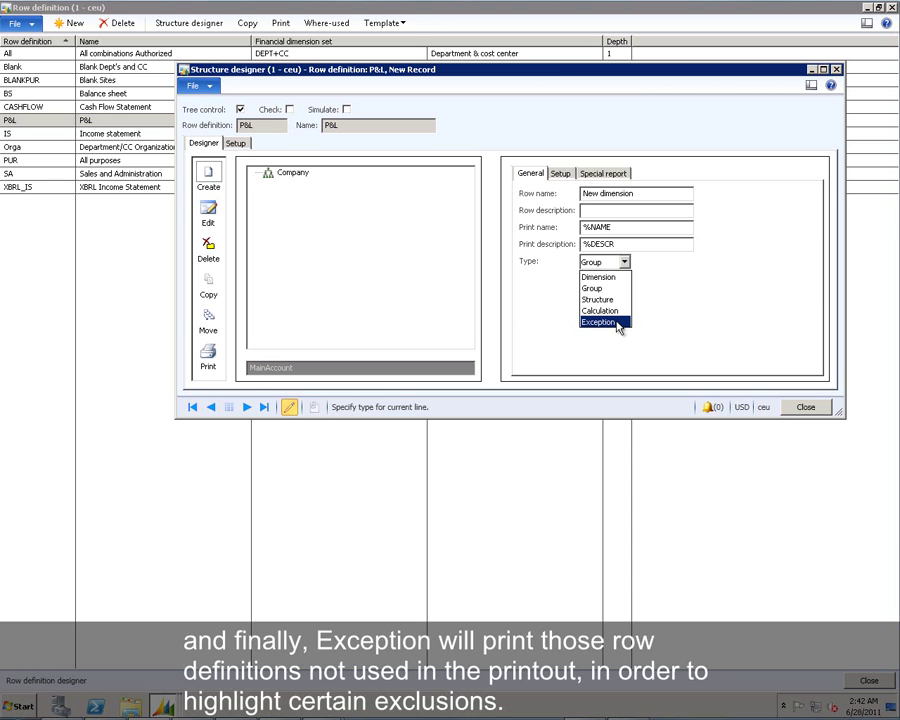
# Keep the Group type and rename the row 'Total sales' with description 'Total sales'.
pyautogui.click(600, 290)
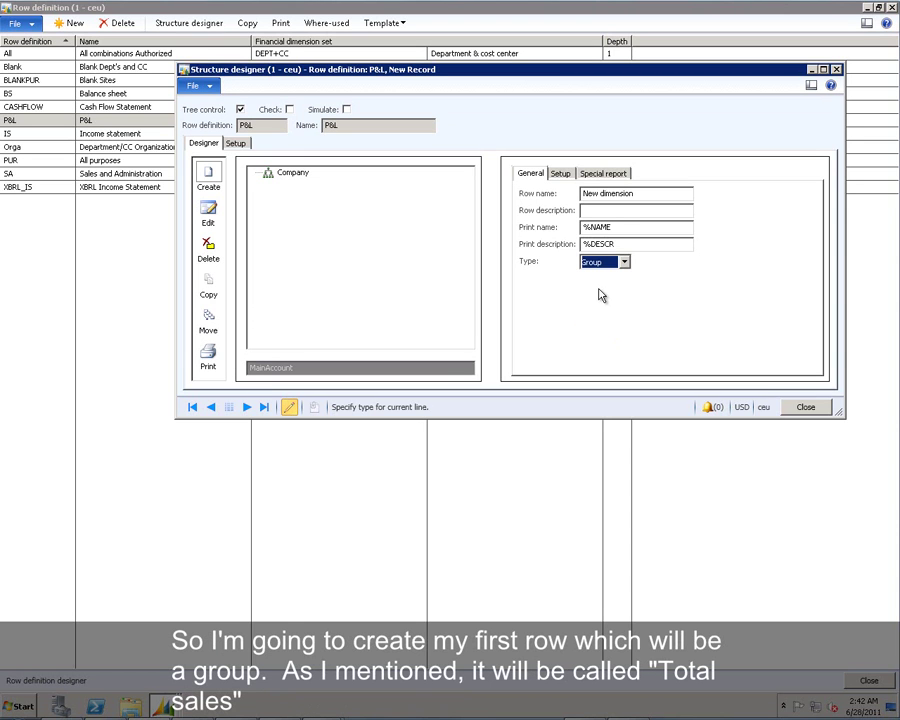
pyautogui.click(617, 196)
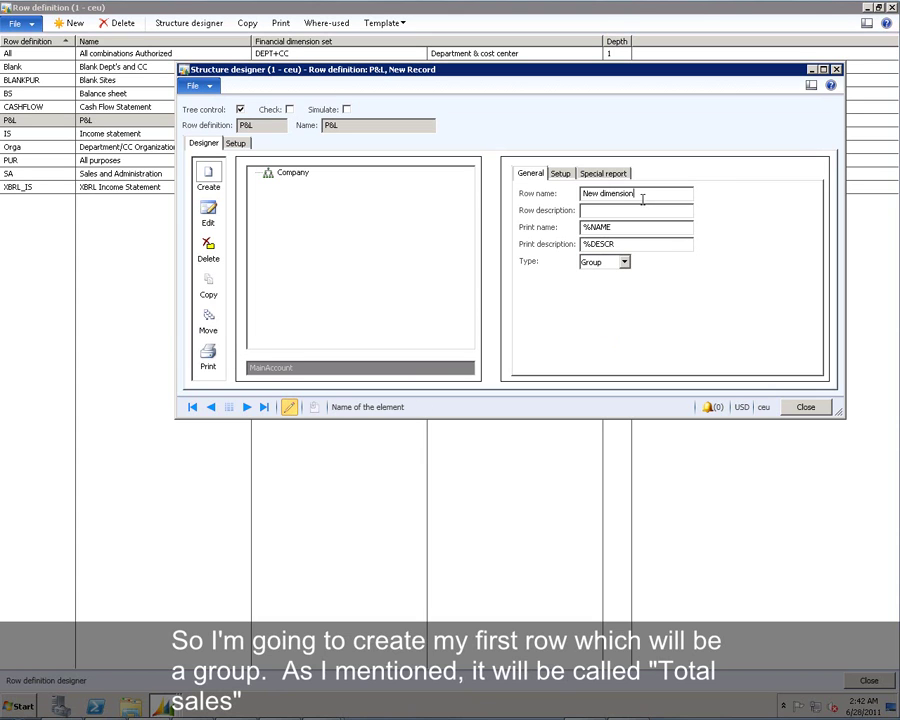
pyautogui.moveTo(692, 194); pyautogui.dragTo(566, 198)
pyautogui.write('Total sales')
pyautogui.press('Tab')
pyautogui.write('Total')
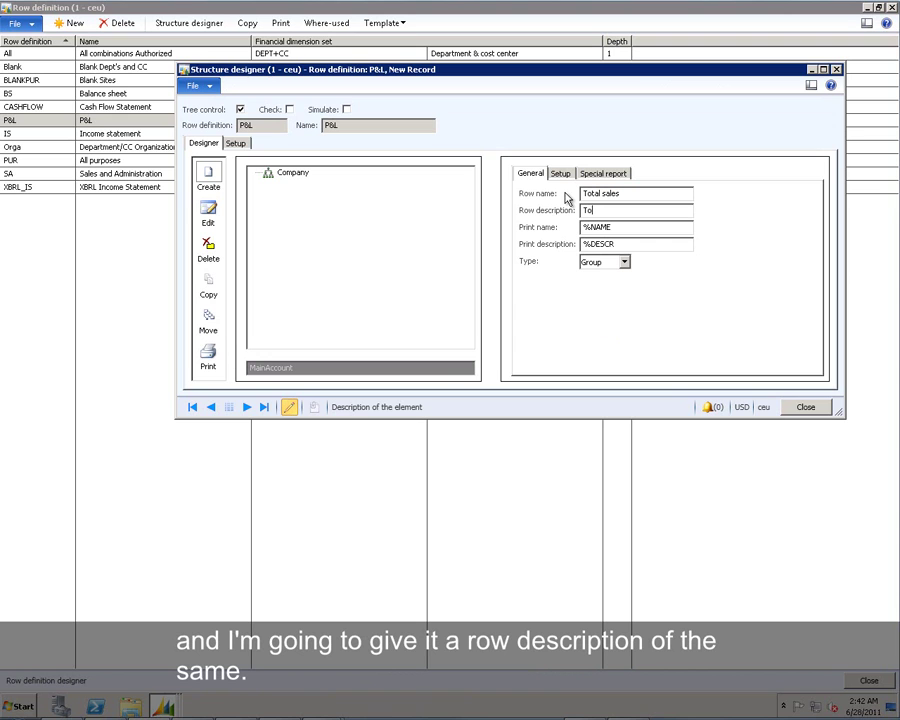
pyautogui.write(' sales')
# Check Header and Subtotal for the Total sales row and save it.
pyautogui.click(562, 175)
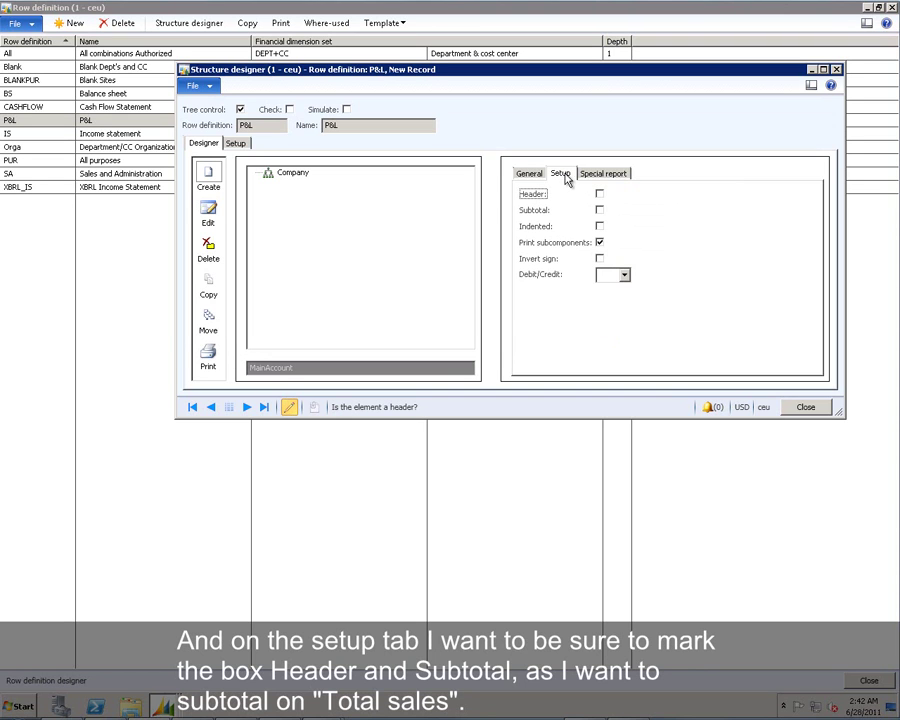
pyautogui.click(600, 194)
pyautogui.click(600, 211)
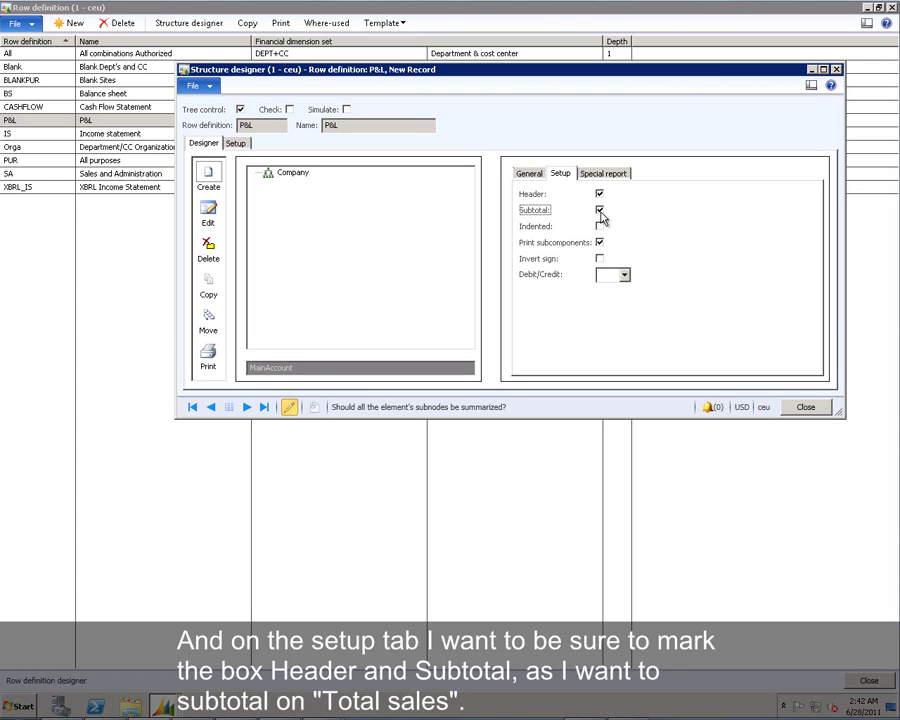
pyautogui.hotkey('ctrl', 's')
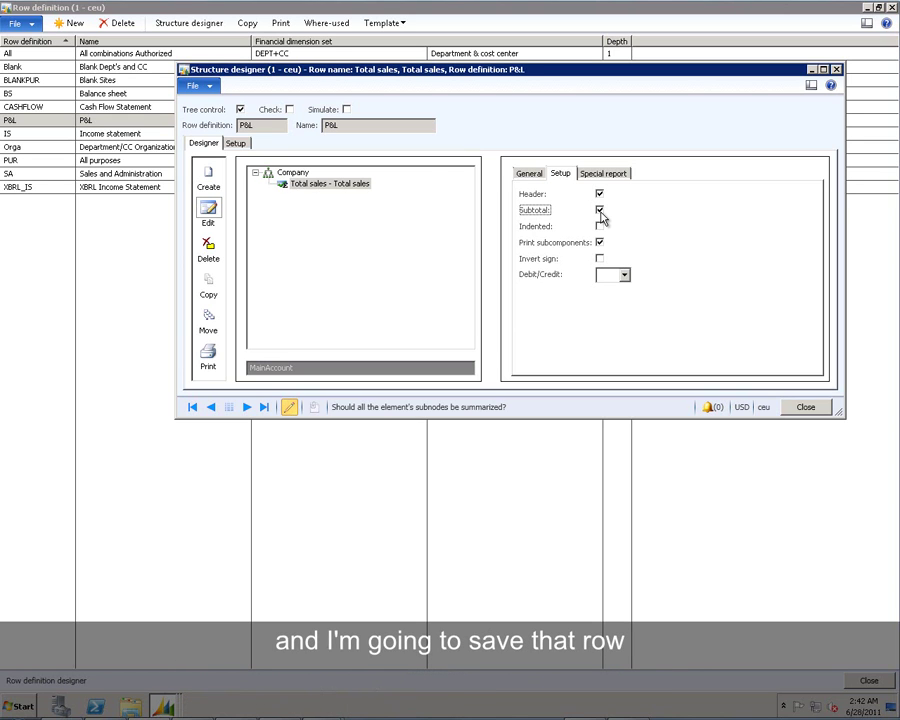
# Create a 'Sales accounts' row with main account value 40* and save it.
pyautogui.click(210, 180)
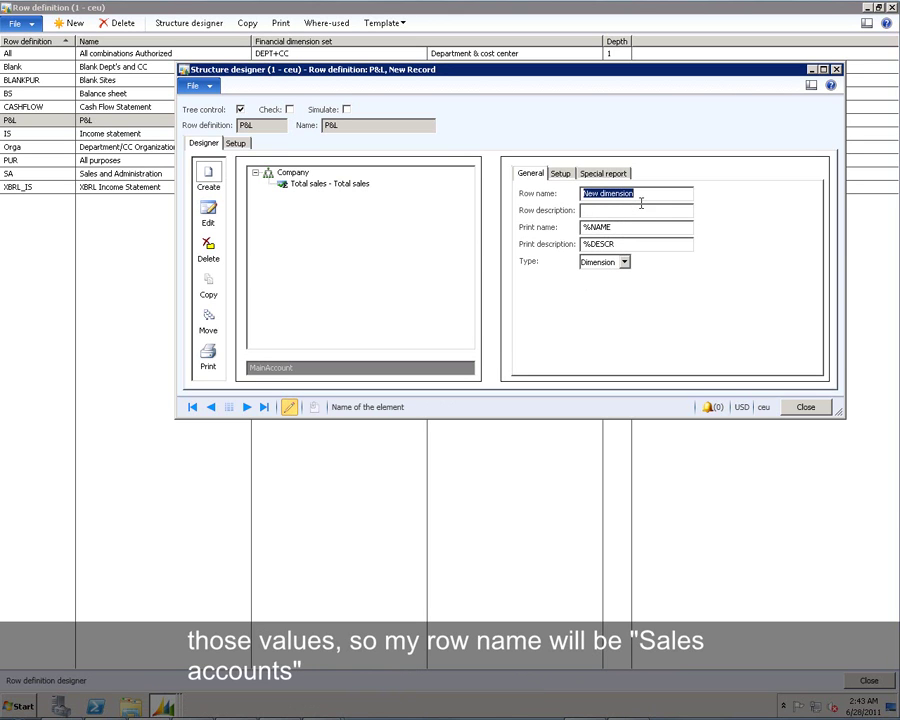
pyautogui.write('Sales accounts')
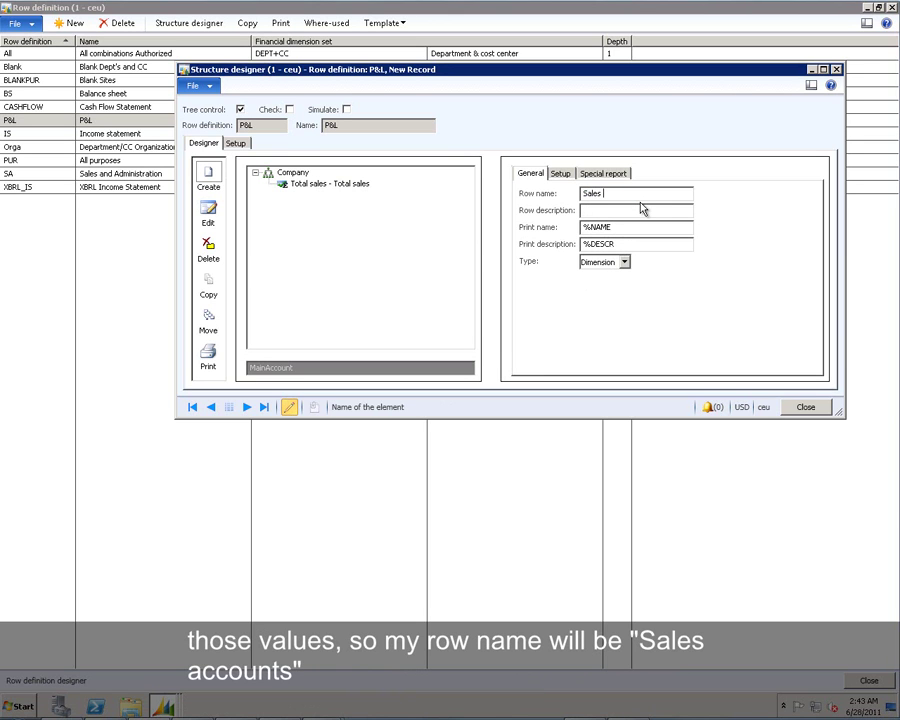
pyautogui.press('Tab')
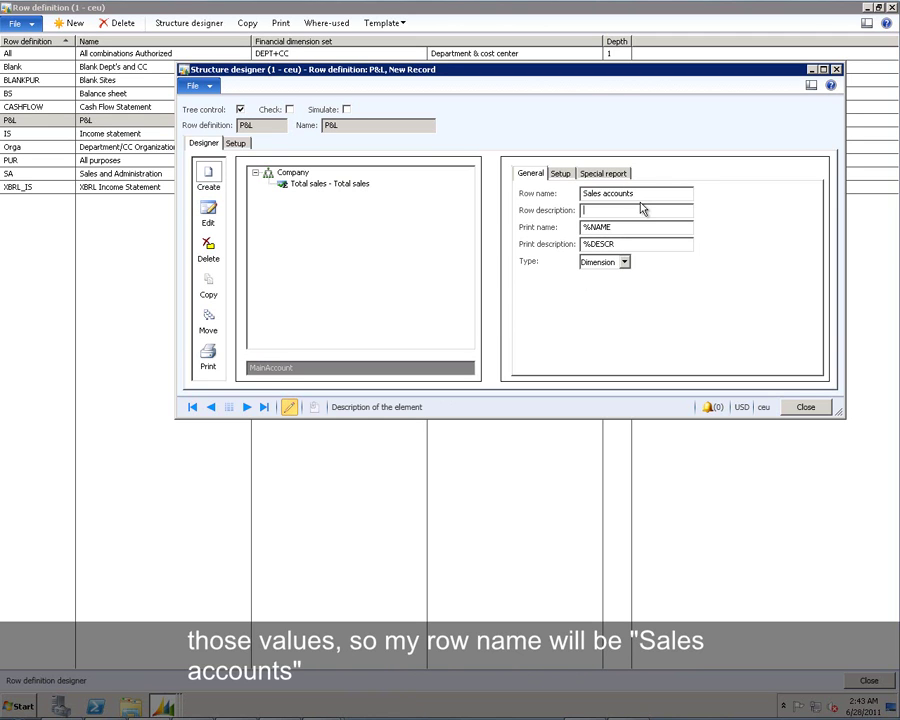
pyautogui.write('Sales accounts')
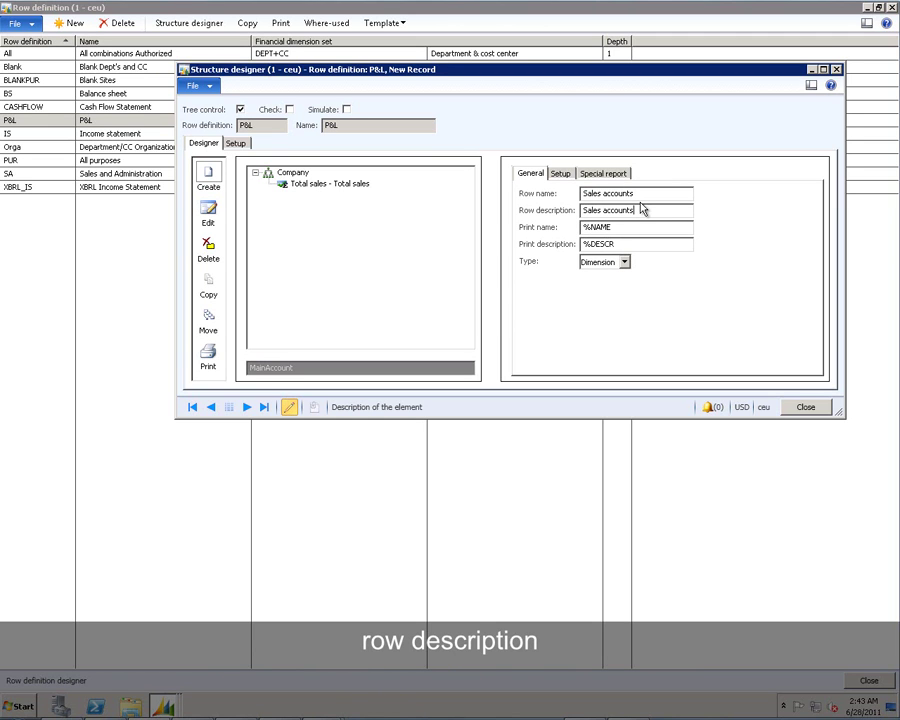
pyautogui.click(561, 174)
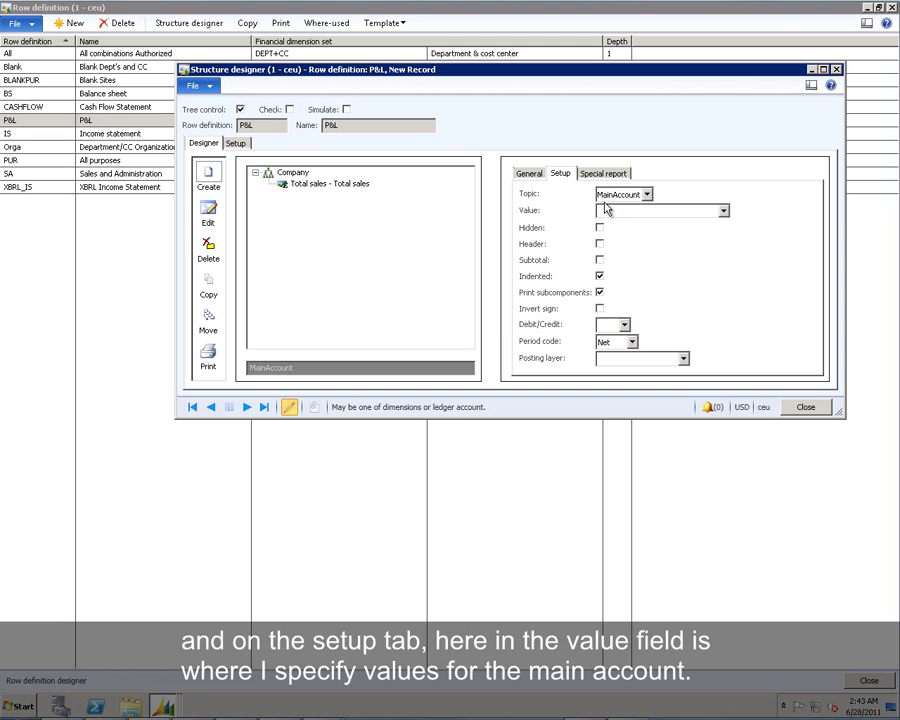
pyautogui.click(616, 211)
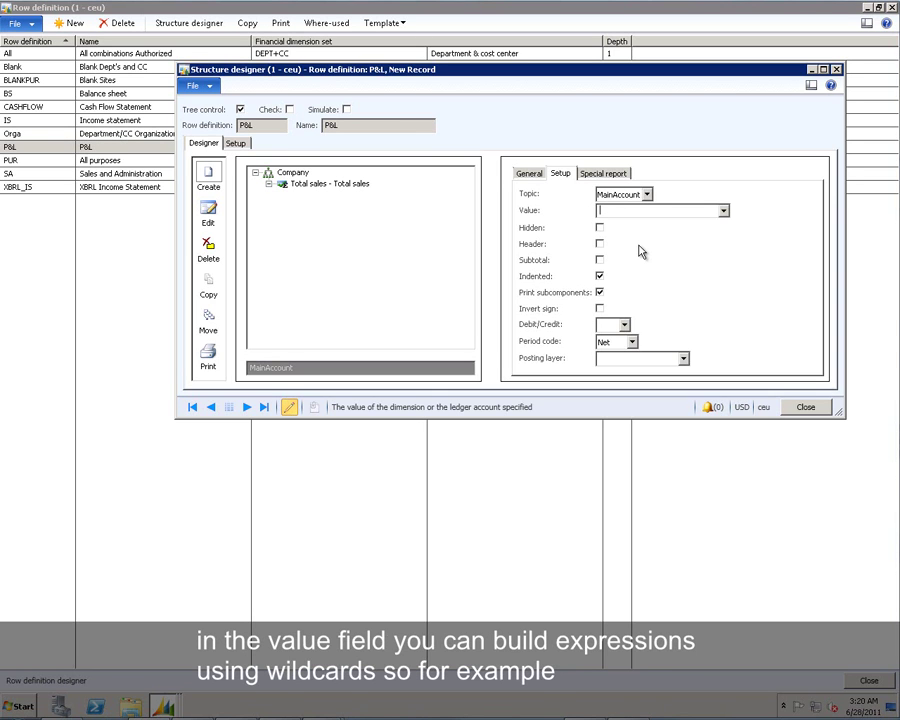
pyautogui.write('40*')
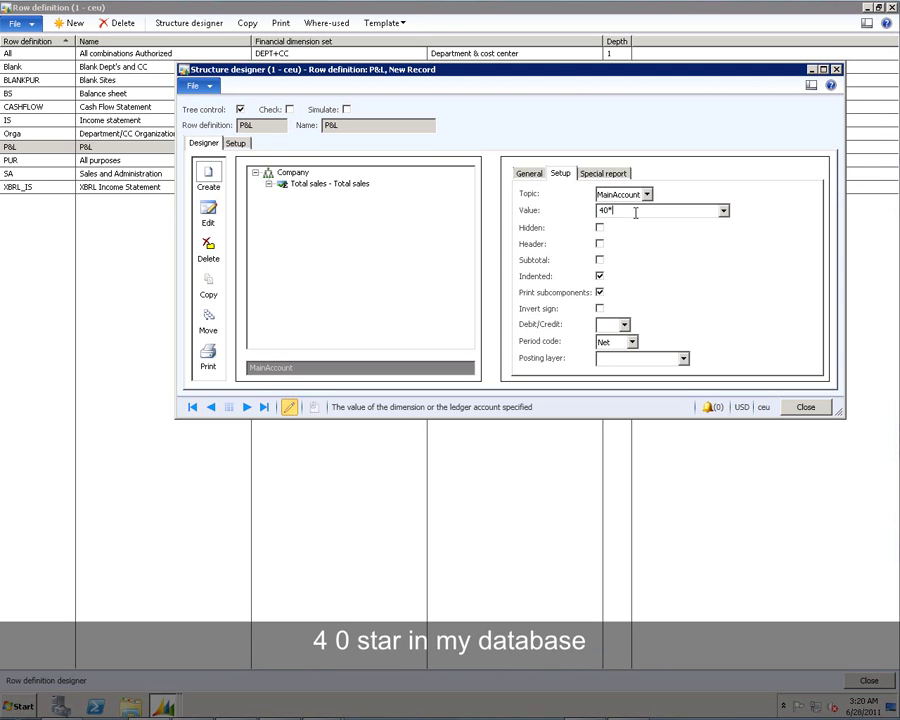
pyautogui.click(723, 211)
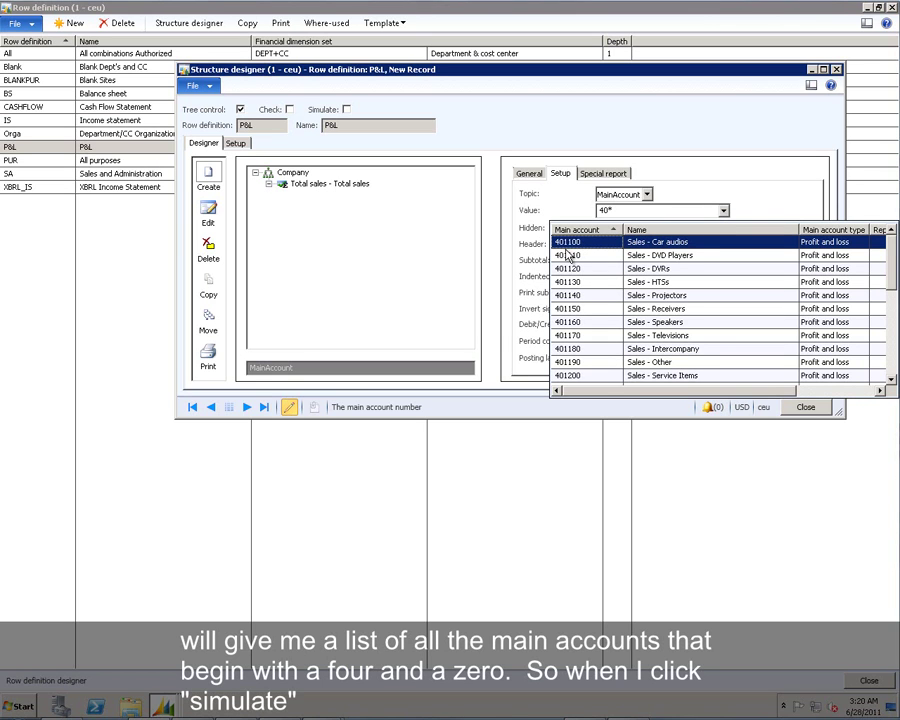
pyautogui.click(631, 213)
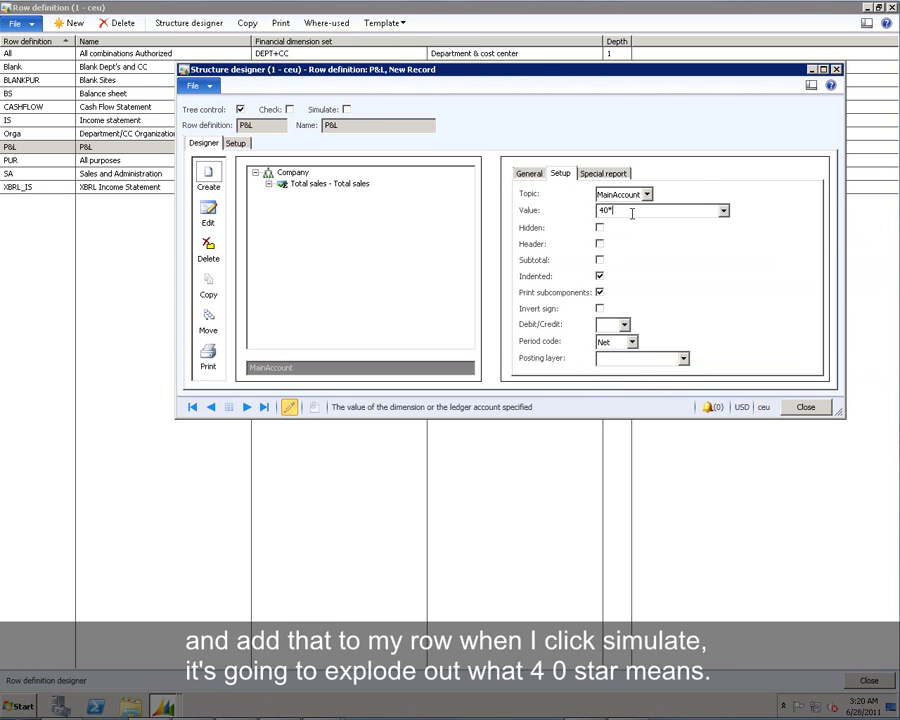
pyautogui.hotkey('ctrl', 's')
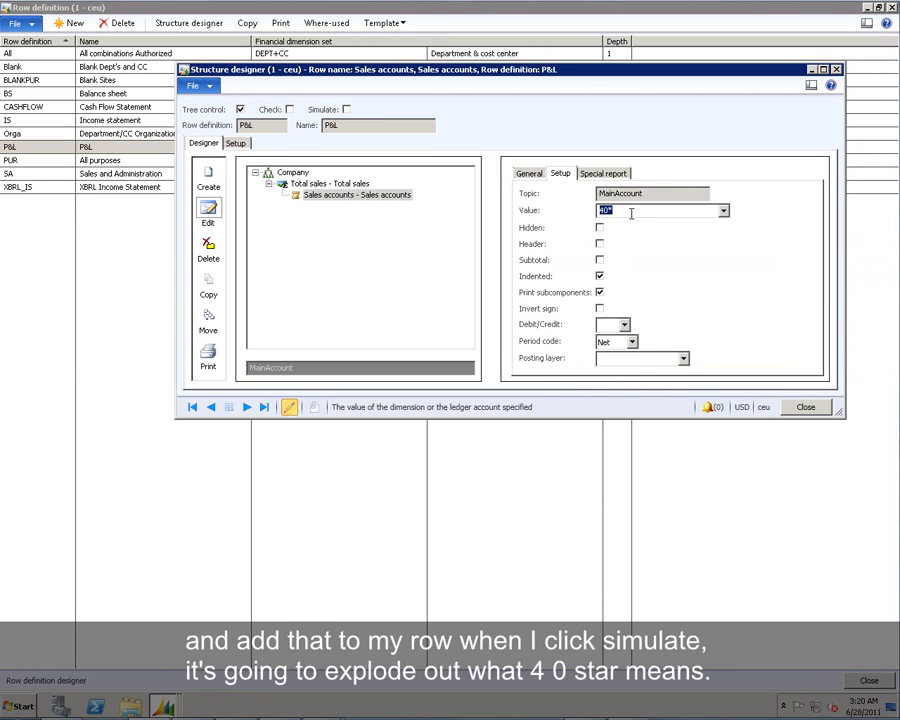
# Preview the expanded accounts, check Invert sign for Sales accounts, then turn simulation off.
pyautogui.click(346, 110)
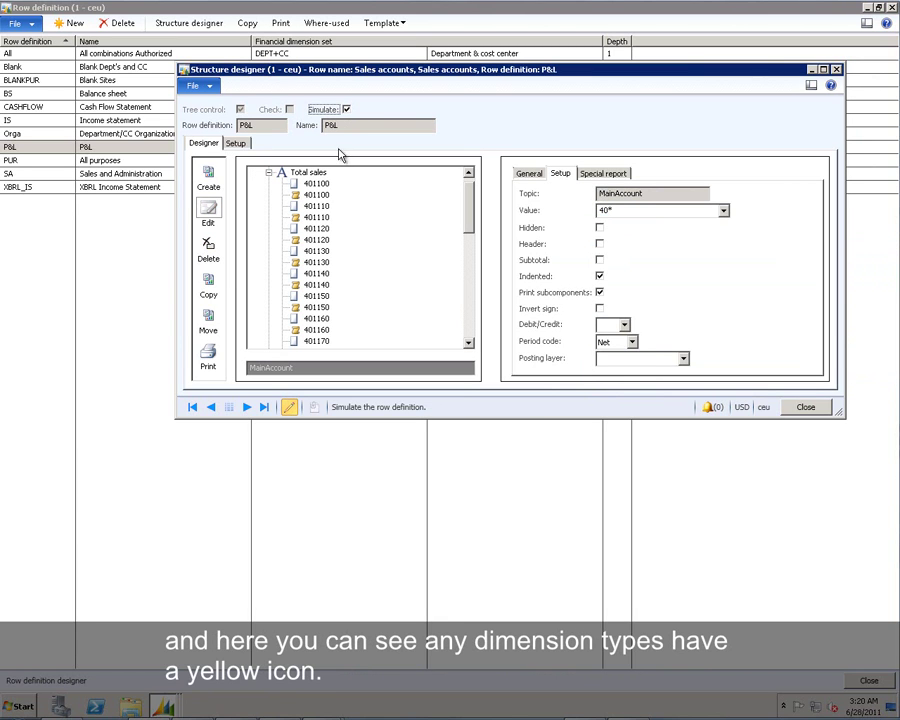
pyautogui.click(324, 198)
pyautogui.click(600, 309)
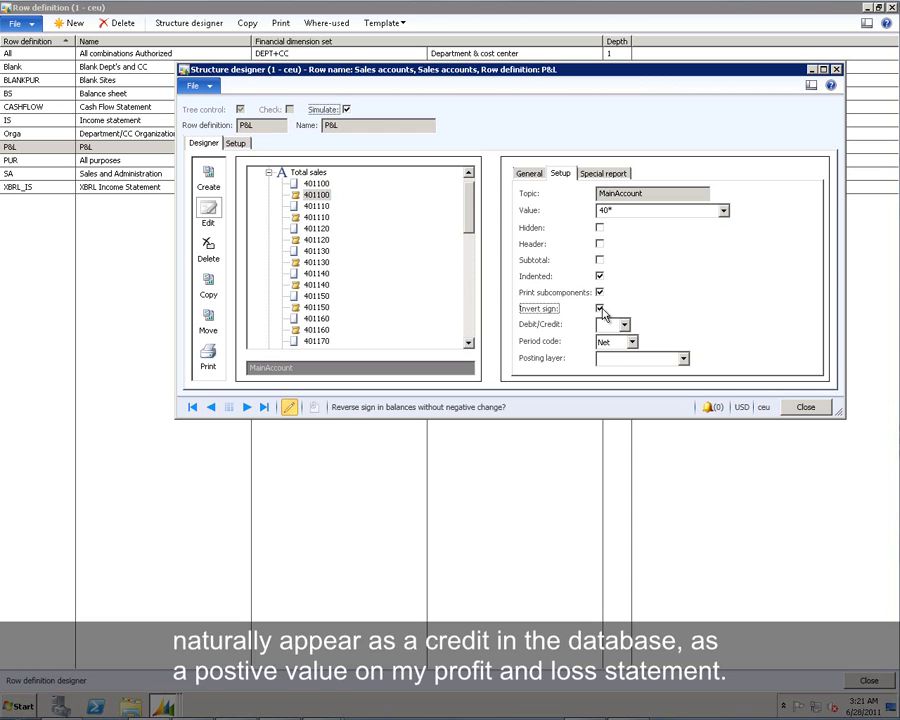
pyautogui.click(346, 110)
pyautogui.click(527, 174)
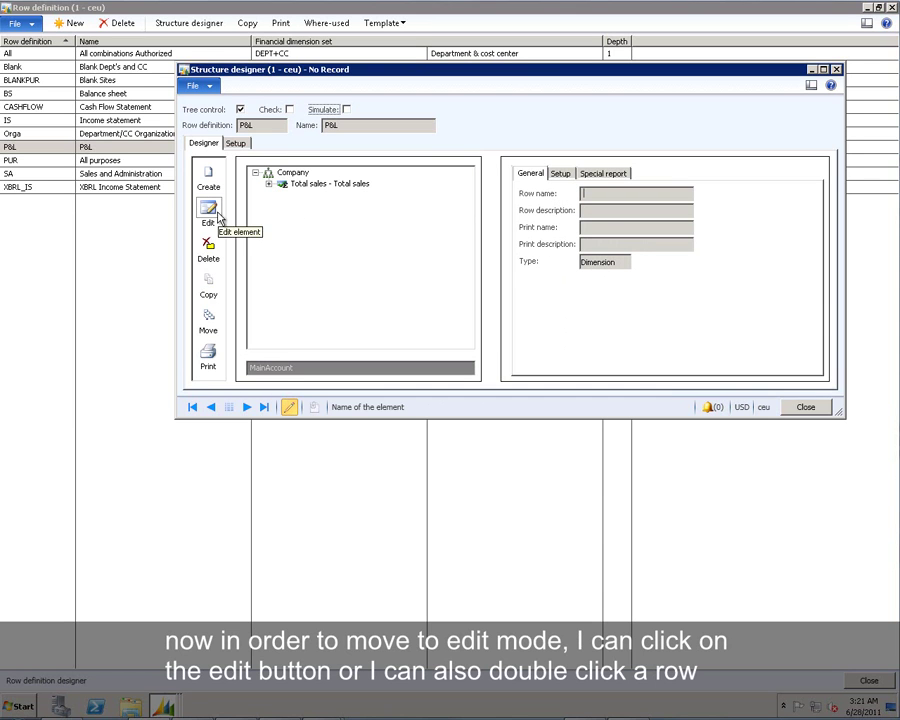
# Drag main accounts 0101 through 0105 from the Accounts grid into the P&L tree.
pyautogui.doubleClick(336, 186)
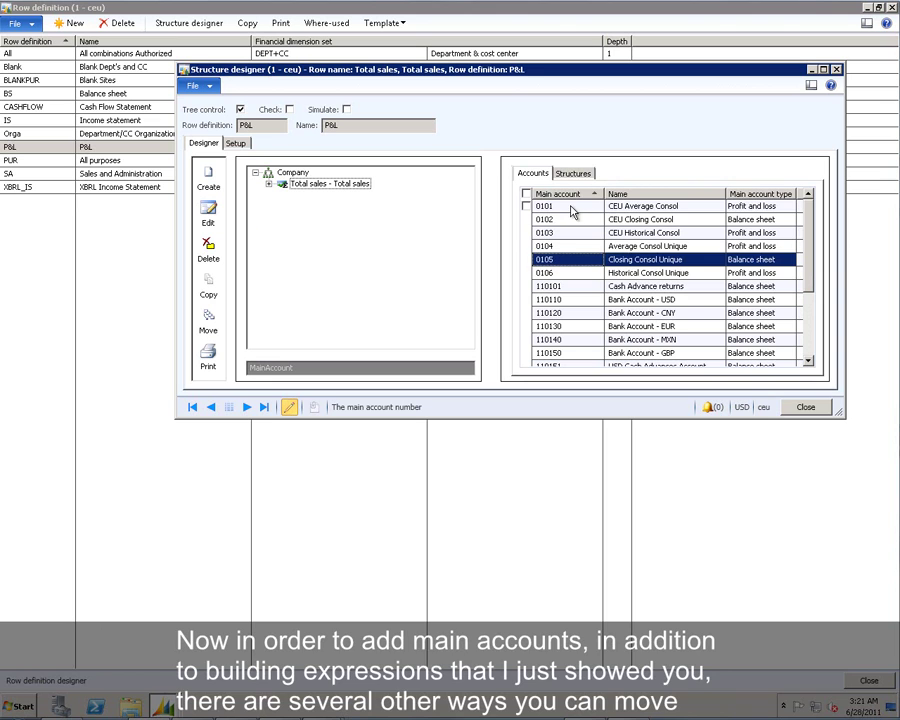
pyautogui.moveTo(573, 211); pyautogui.dragTo(338, 196)
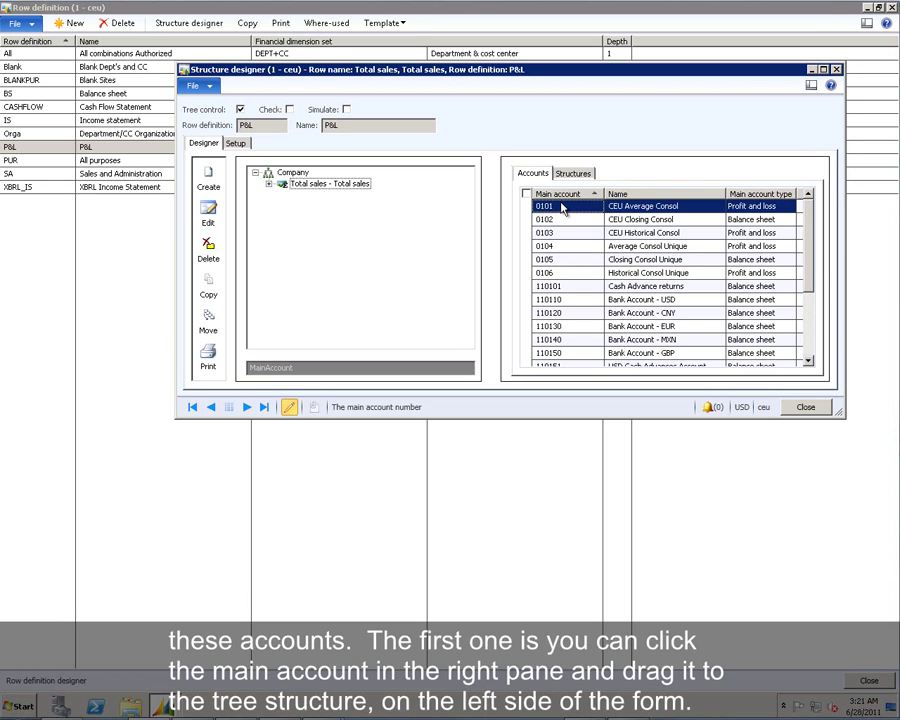
pyautogui.moveTo(557, 211); pyautogui.dragTo(332, 197)
pyautogui.moveTo(582, 210); pyautogui.dragTo(283, 188)
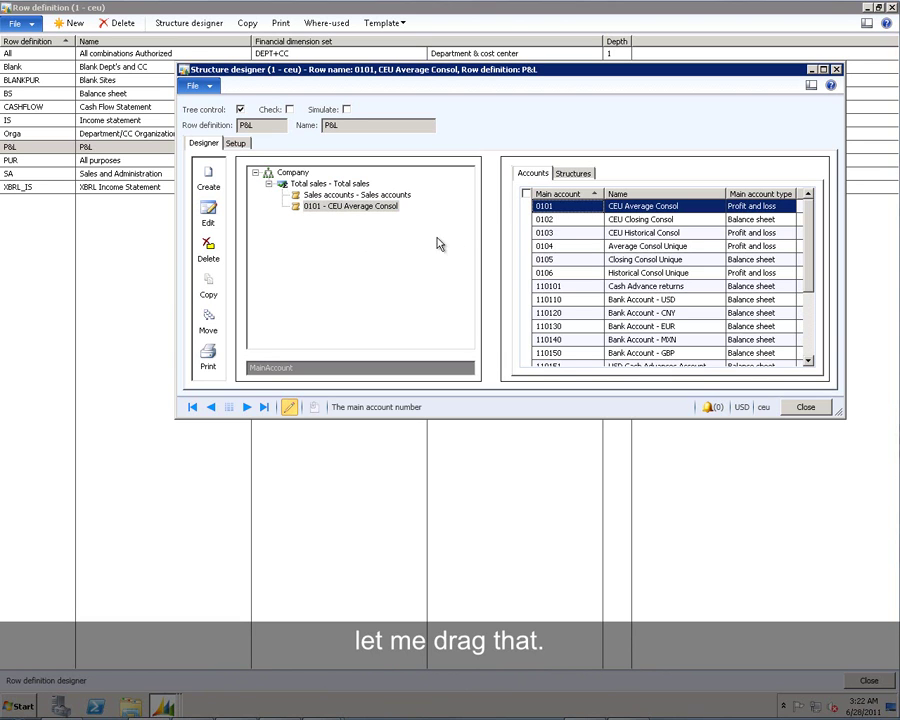
pyautogui.doubleClick(566, 220)
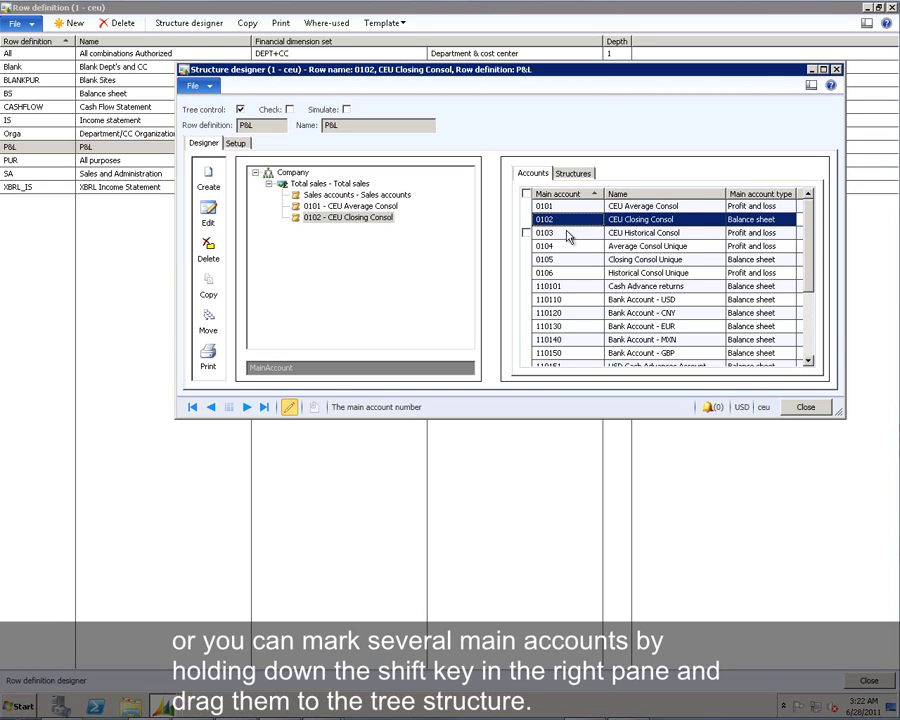
pyautogui.click(568, 238)
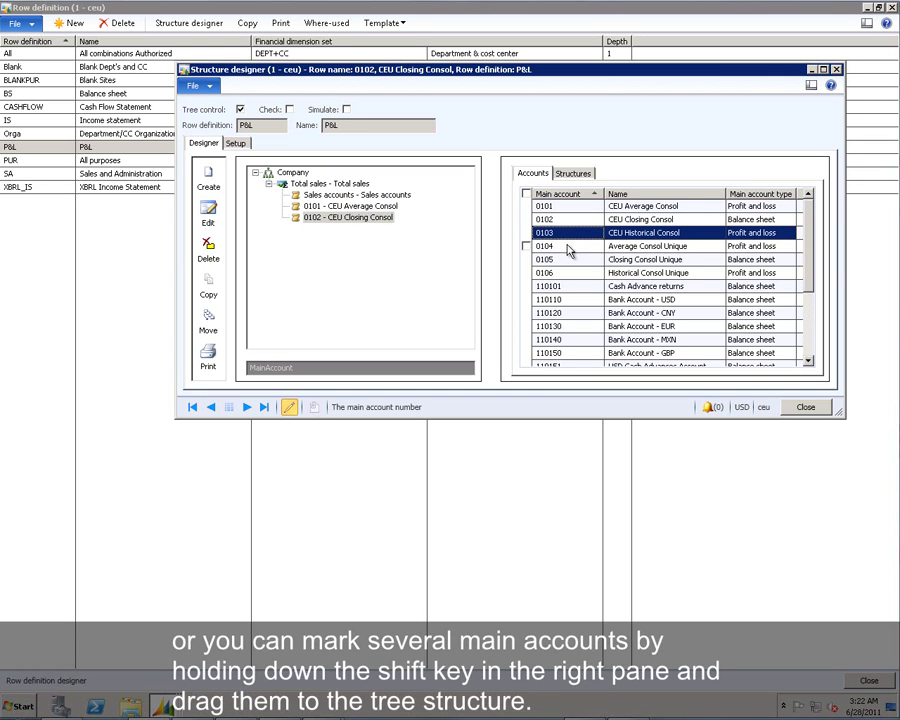
pyautogui.keyDown('shift'); pyautogui.click(567, 248); pyautogui.keyUp('shift')
pyautogui.keyDown('shift'); pyautogui.click(567, 260); pyautogui.keyUp('shift')
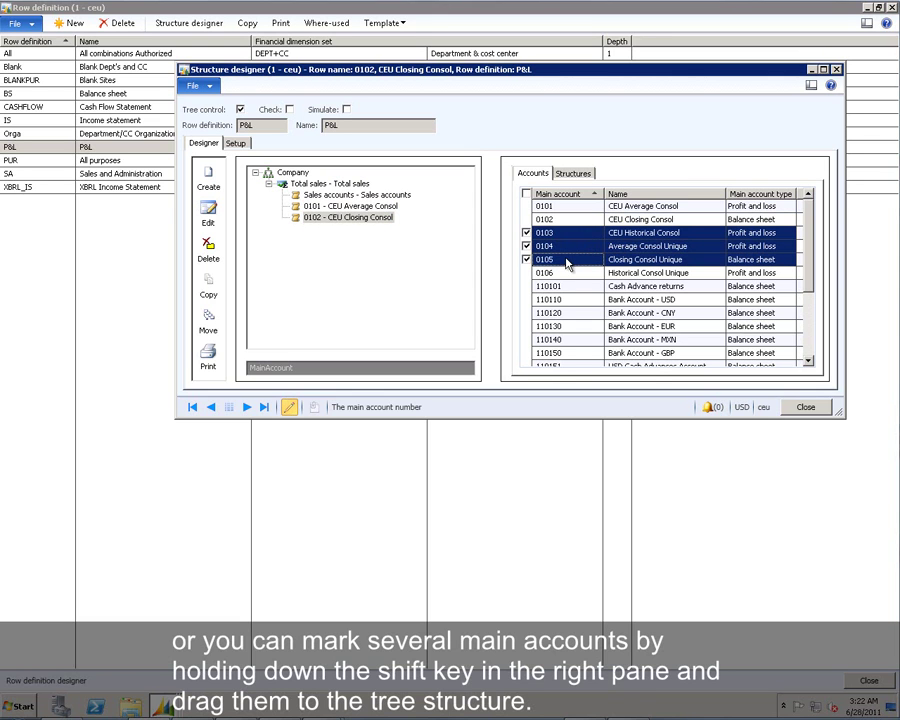
pyautogui.moveTo(567, 262); pyautogui.dragTo(370, 230)
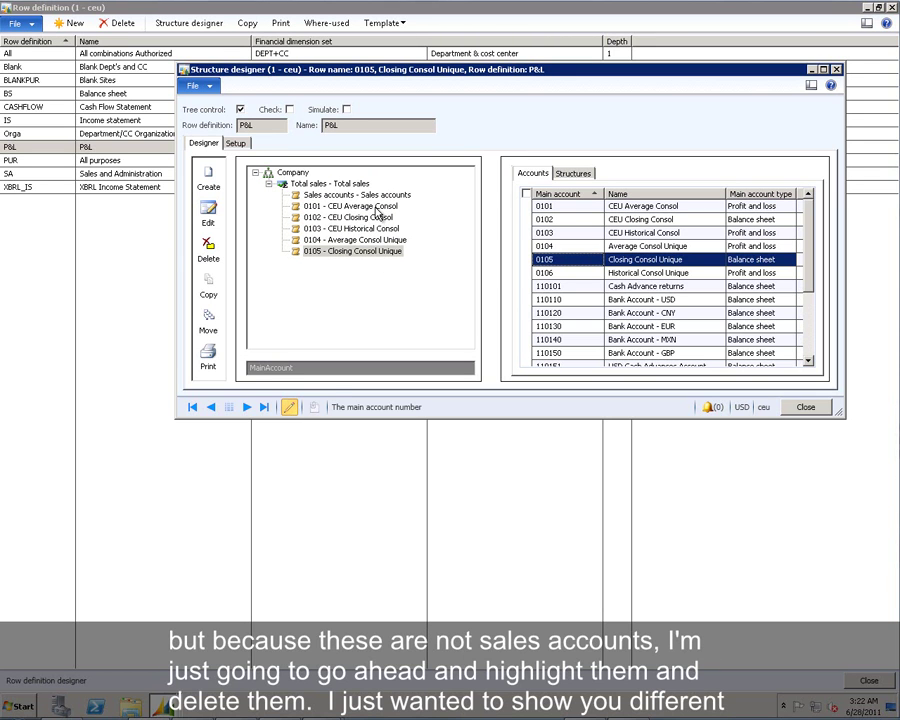
# Delete the five added account nodes 0101–0105, confirming with Yes.
pyautogui.keyDown('shift'); pyautogui.click(372, 205); pyautogui.keyUp('shift')
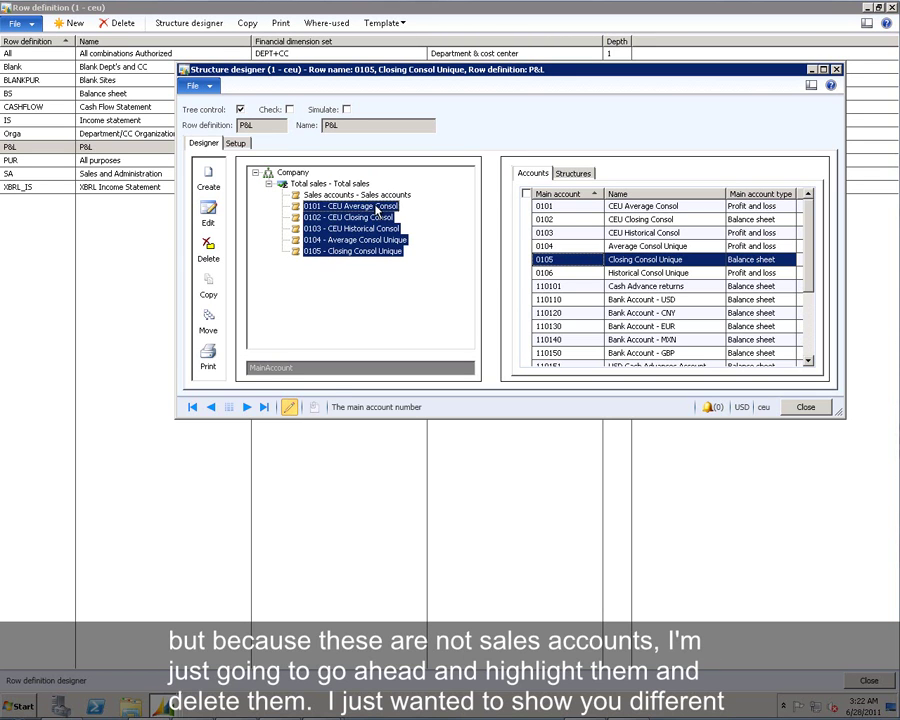
pyautogui.click(208, 250)
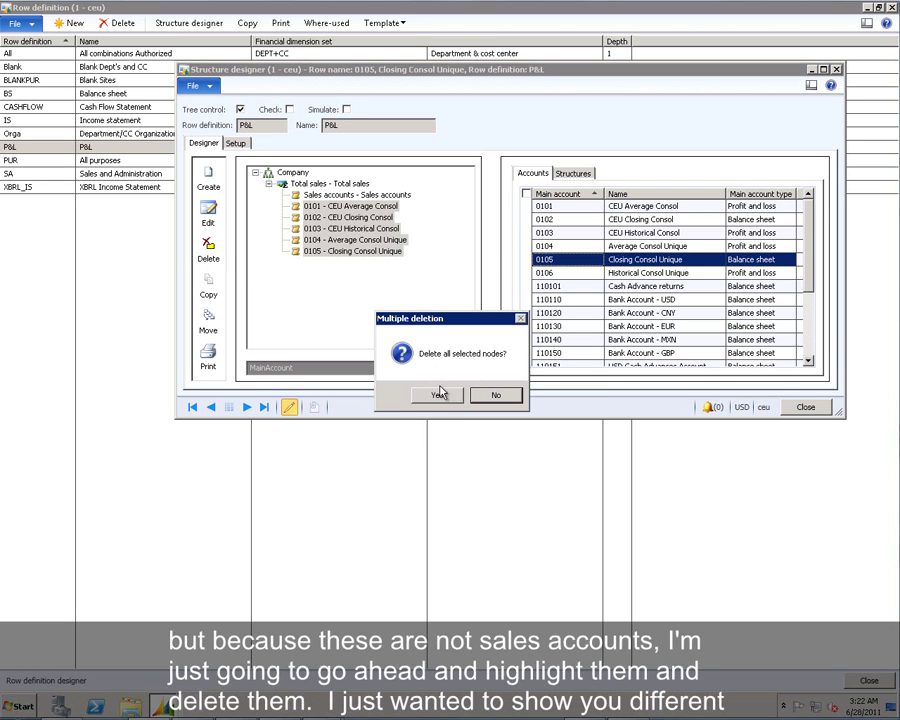
pyautogui.click(441, 397)
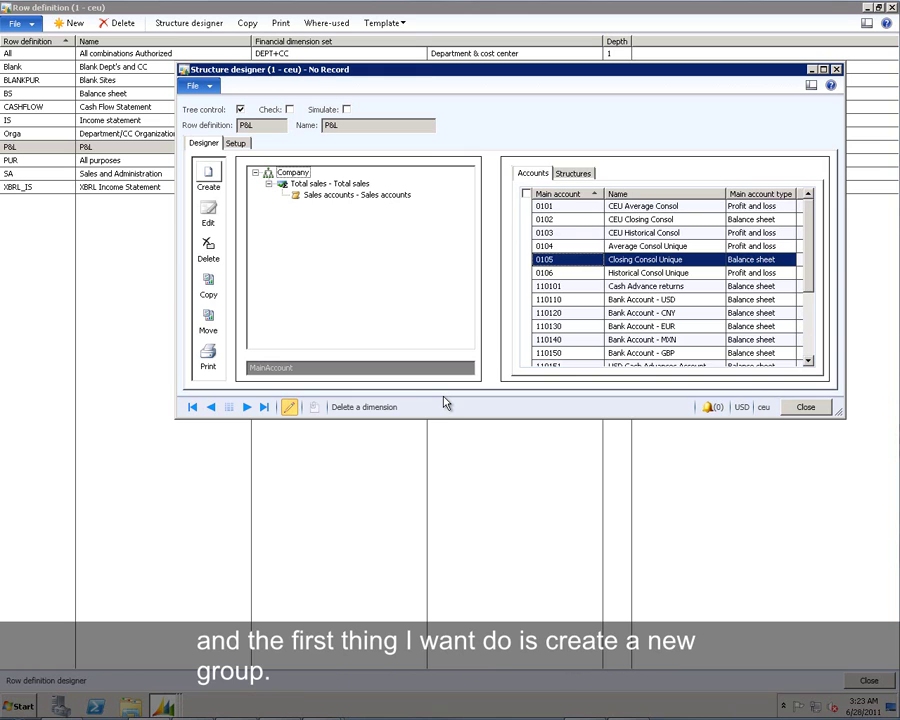
# Add a new Group-type row named 'COGS' with description 'COGS'.
pyautogui.hotkey('ctrl', 'n')
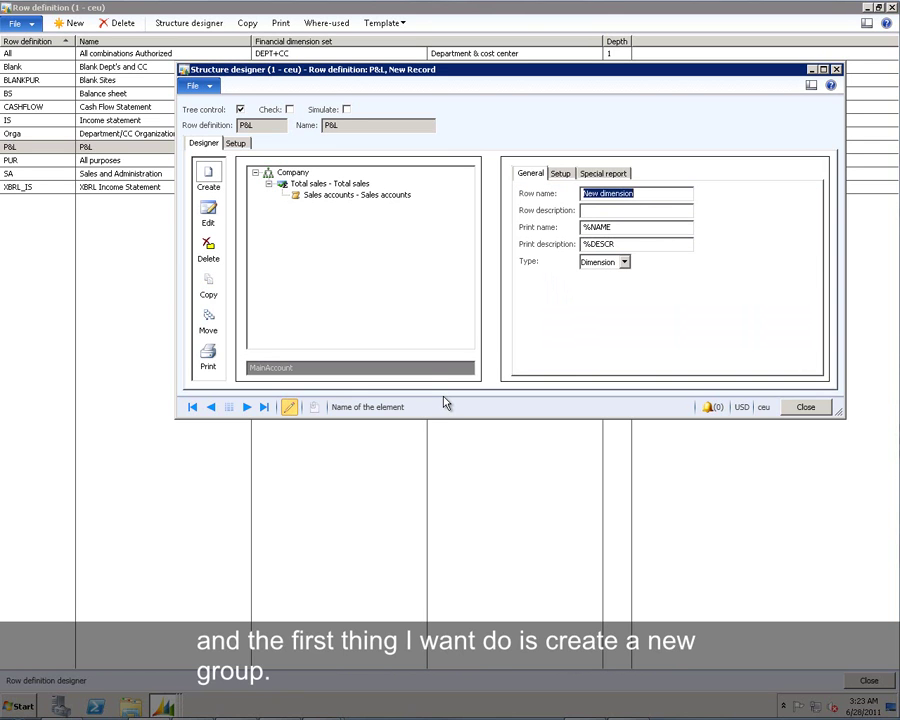
pyautogui.write('Co')
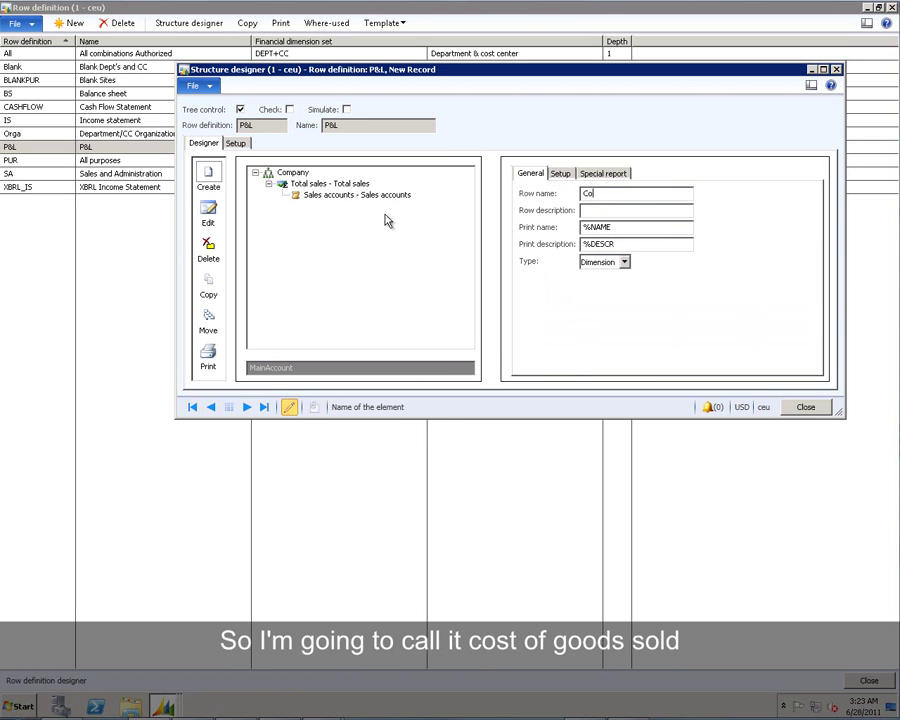
pyautogui.press('BackSpace')
pyautogui.write('OGS')
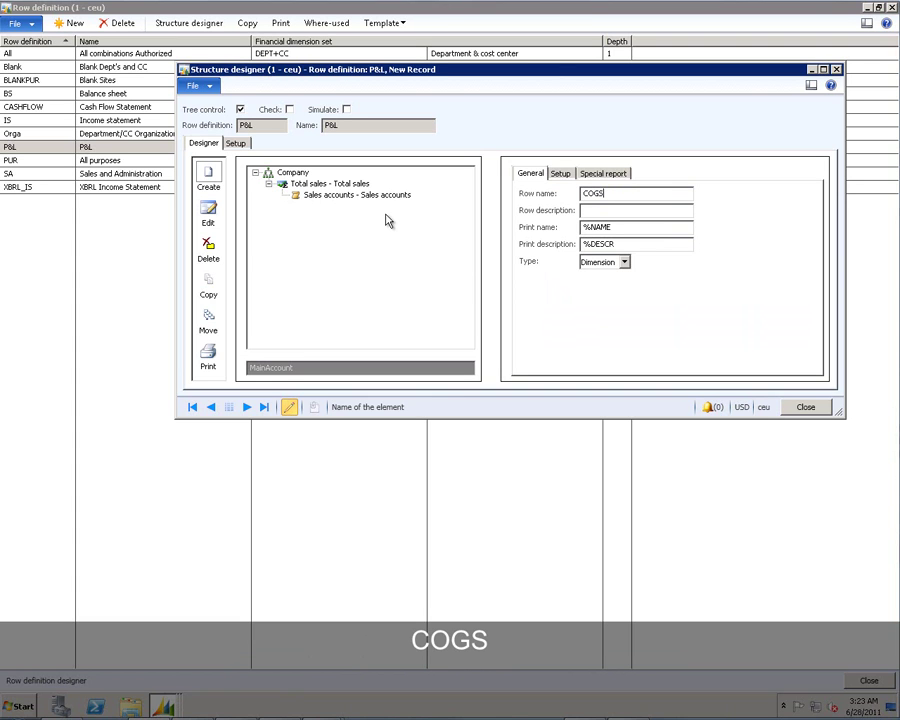
pyautogui.press('Tab')
pyautogui.write('COGS')
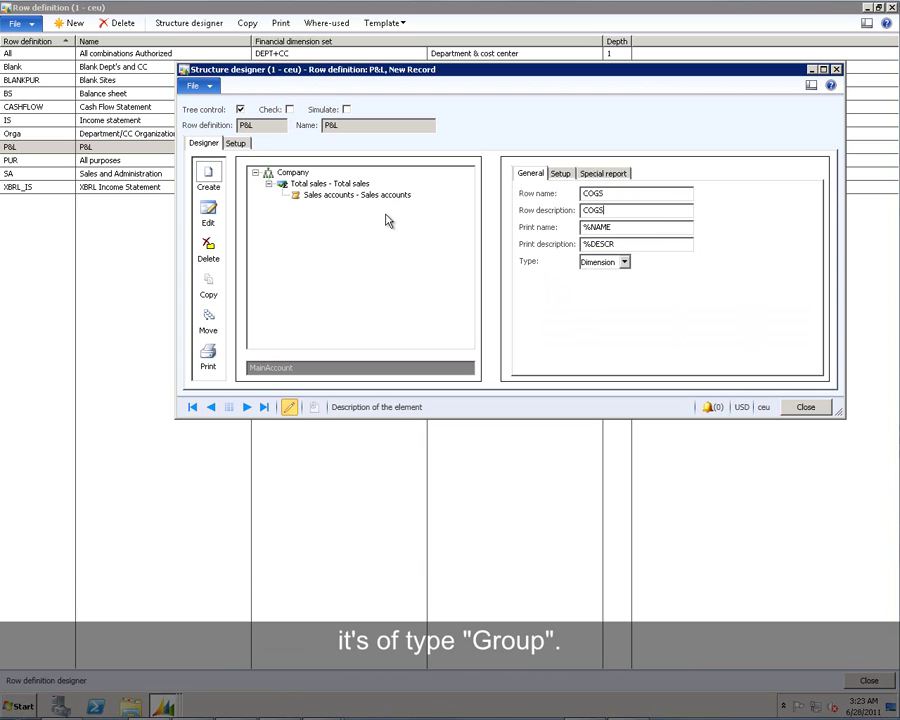
pyautogui.press('Tab')
pyautogui.press('Tab')
pyautogui.press('Tab')
pyautogui.hotkey('alt', 'Down')
pyautogui.press('Down')
pyautogui.press('Return')
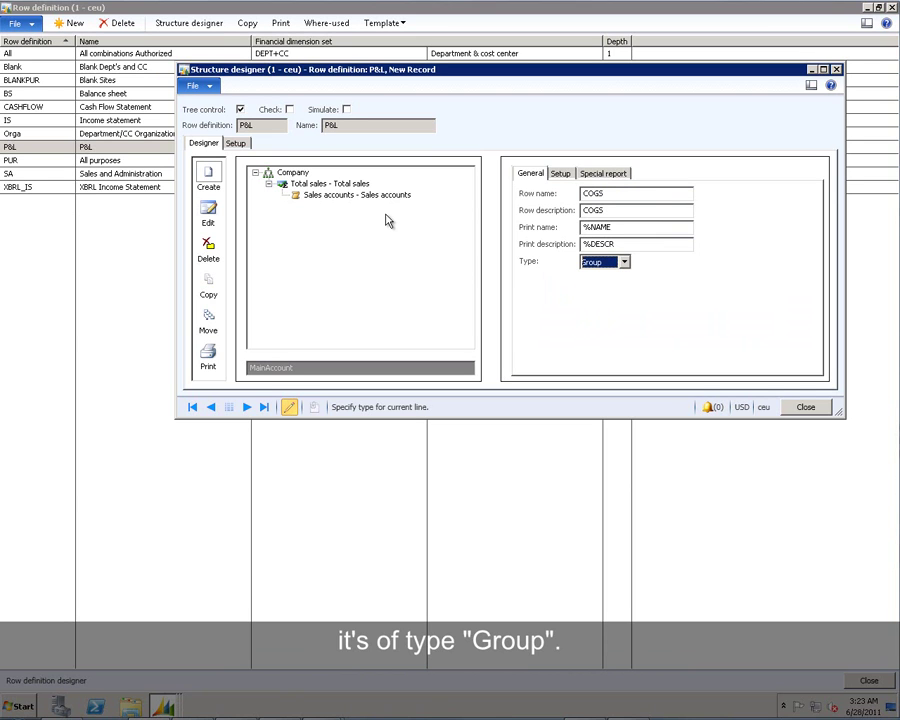
# Mark COGS as Header and Subtotal, and set its line break position to Before.
pyautogui.hotkey('ctrl', 'Tab')
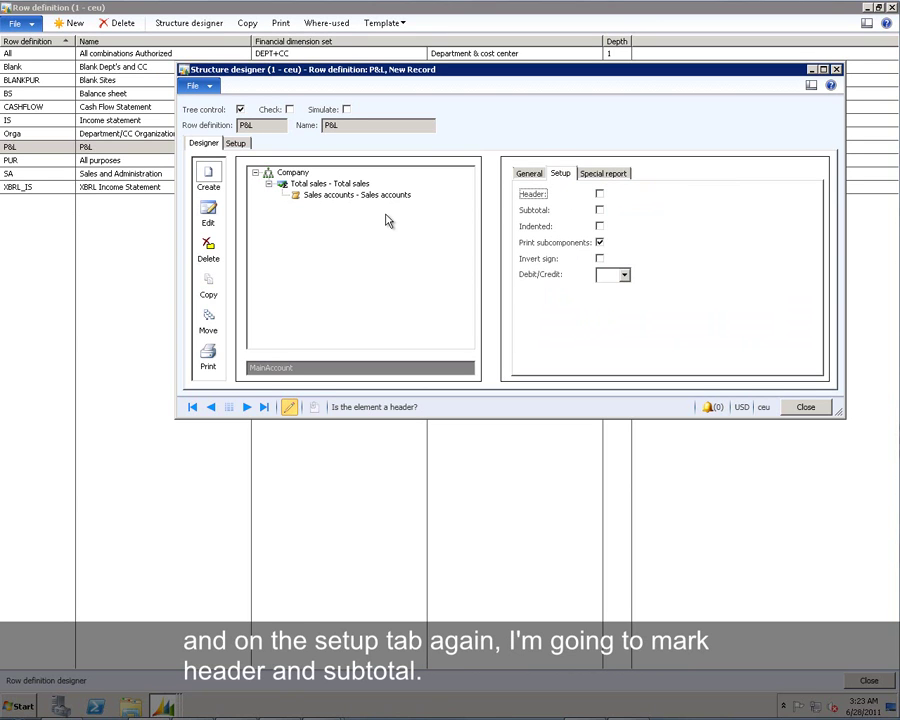
pyautogui.press('space')
pyautogui.press('Tab')
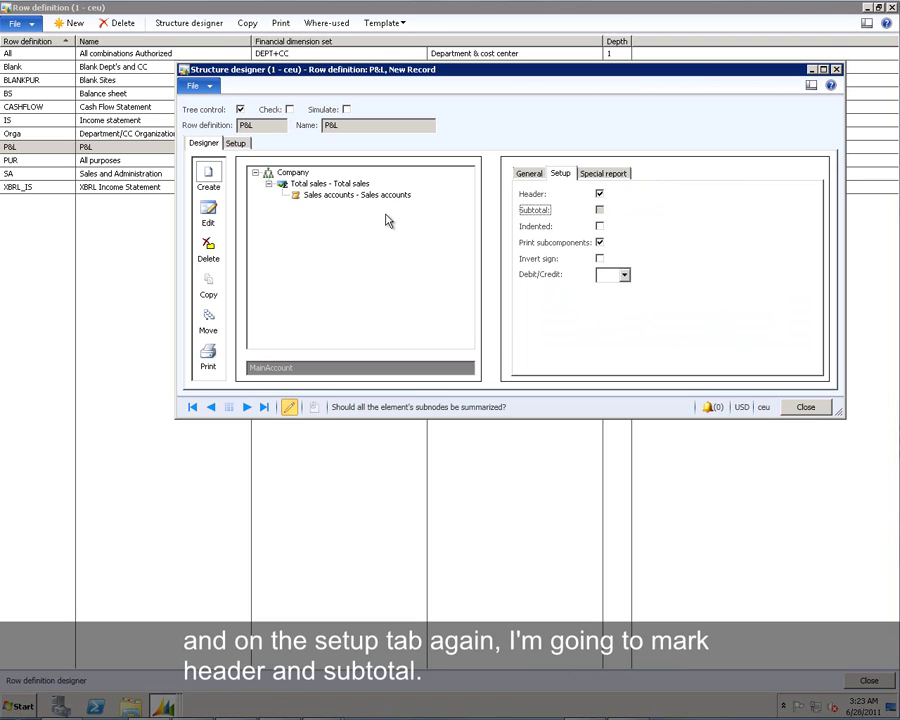
pyautogui.press('space')
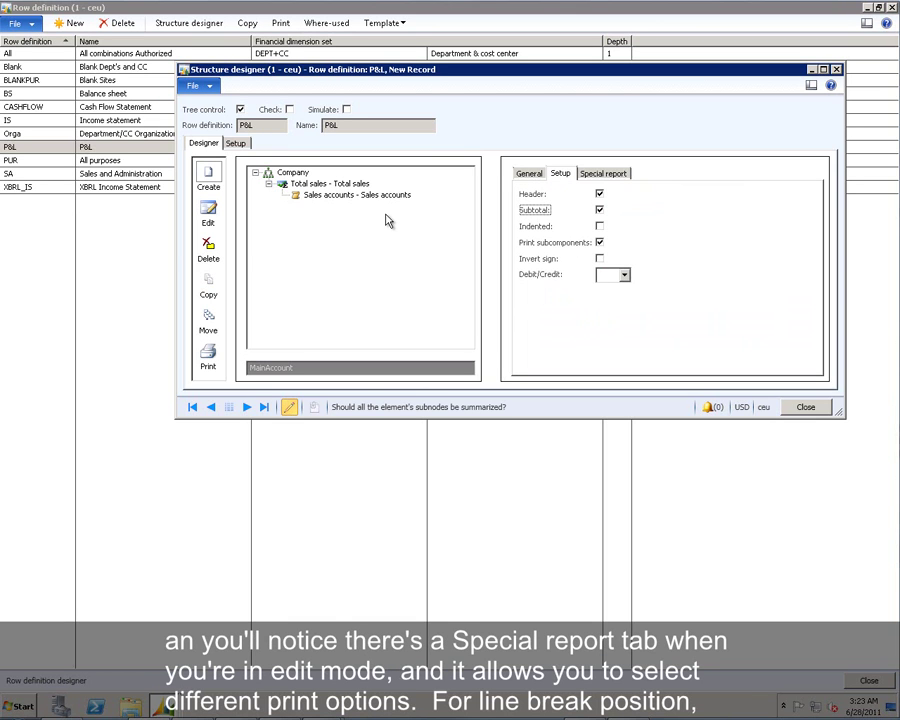
pyautogui.hotkey('ctrl', 'Tab')
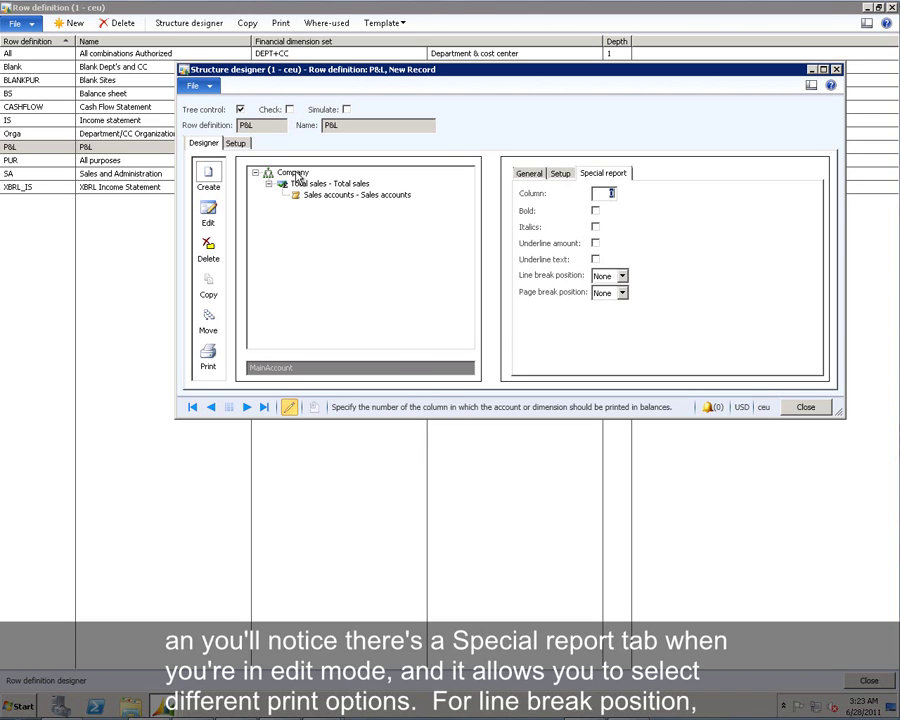
pyautogui.press('Tab')
pyautogui.press('Tab')
pyautogui.press('Tab')
pyautogui.press('Tab')
pyautogui.press('Tab')
pyautogui.hotkey('alt', 'Down')
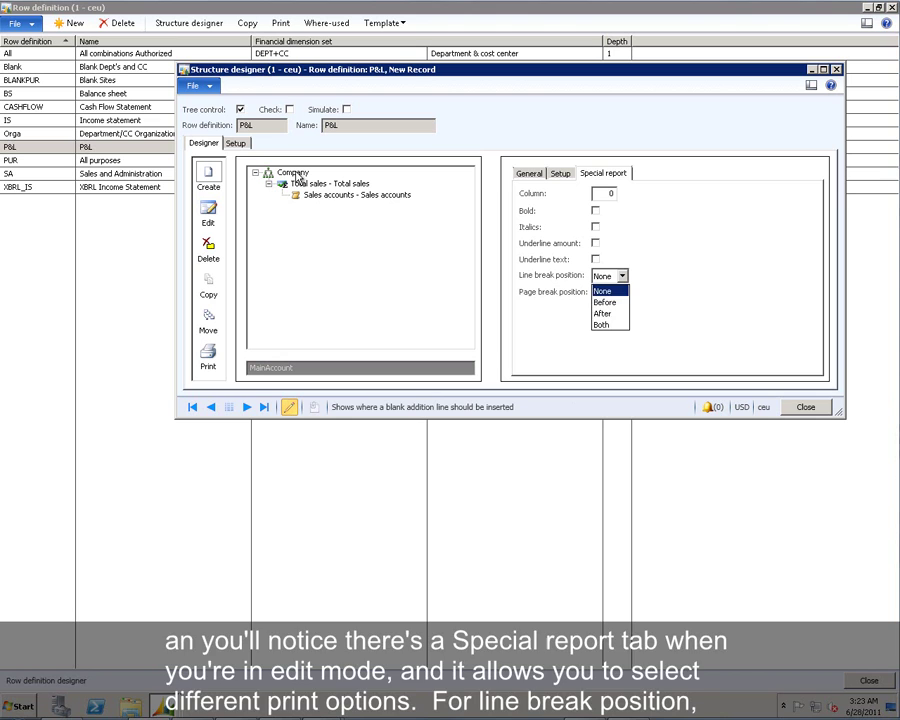
pyautogui.press('Down')
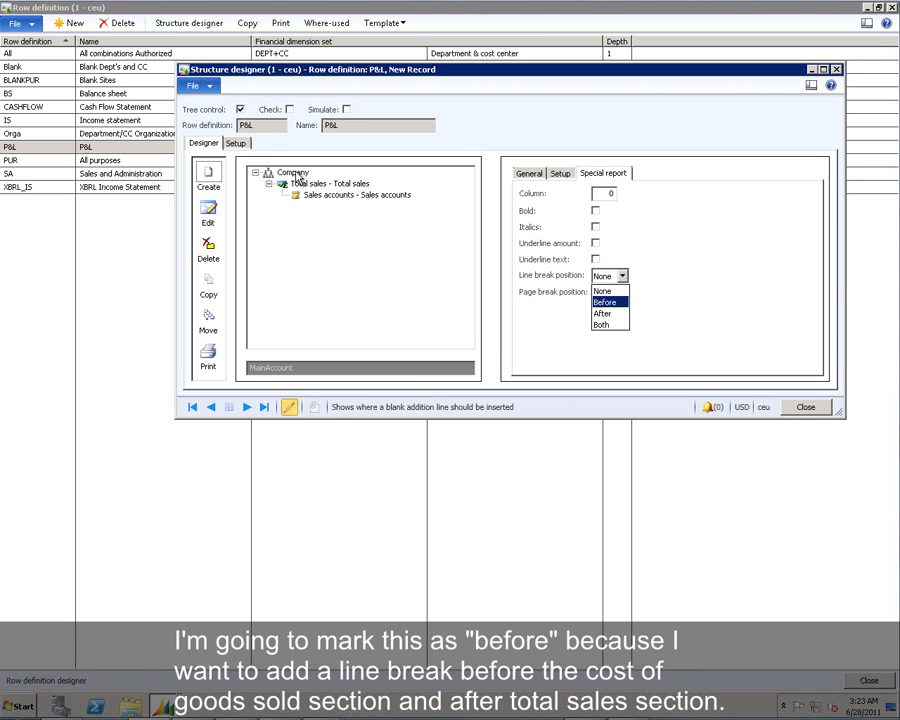
pyautogui.press('Return')
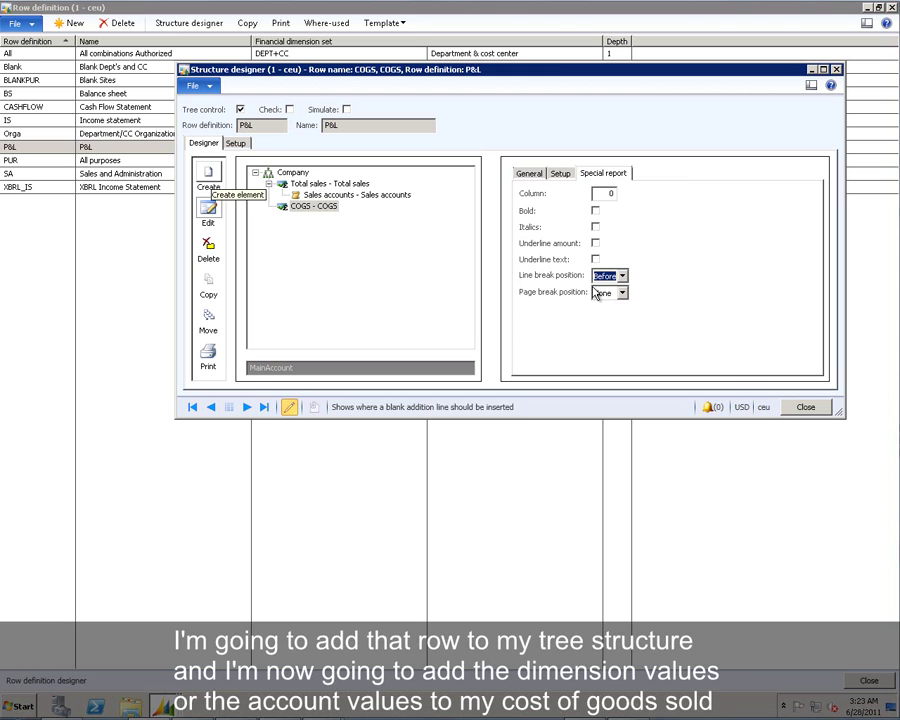
# Add row 'Cost of goods sold accounts' (description 'COGS accounts') with account value 500100..510240.
pyautogui.hotkey('ctrl', 'n')
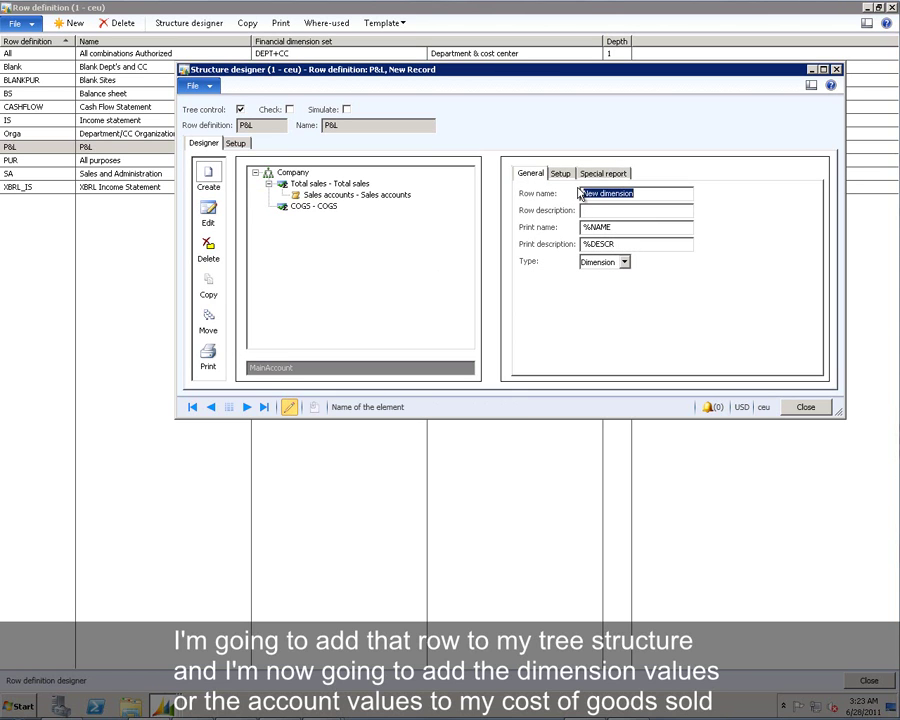
pyautogui.write('Cost')
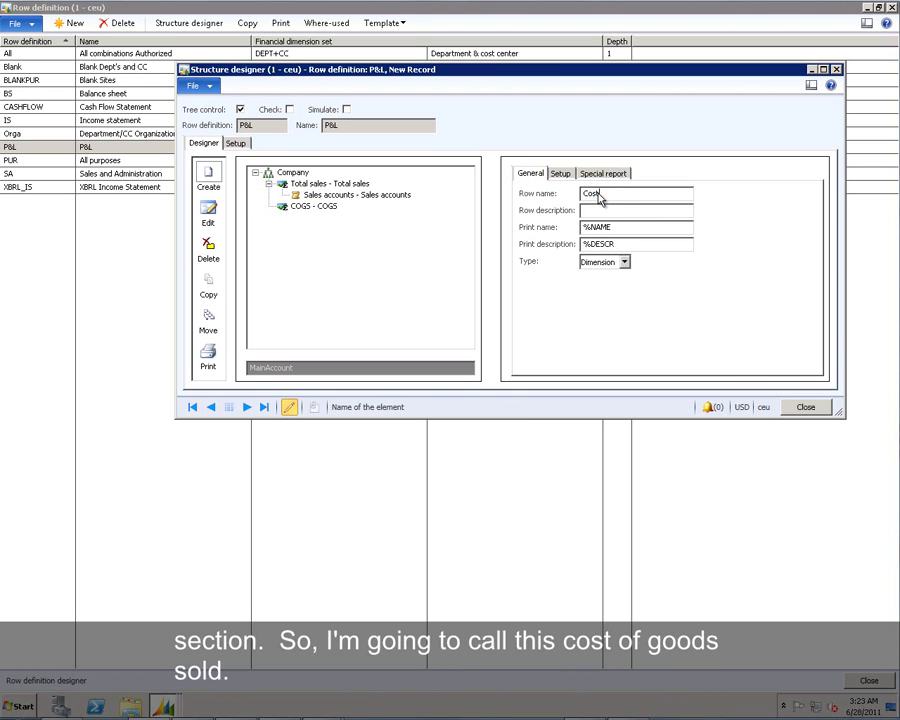
pyautogui.write(' of goods sold accounts')
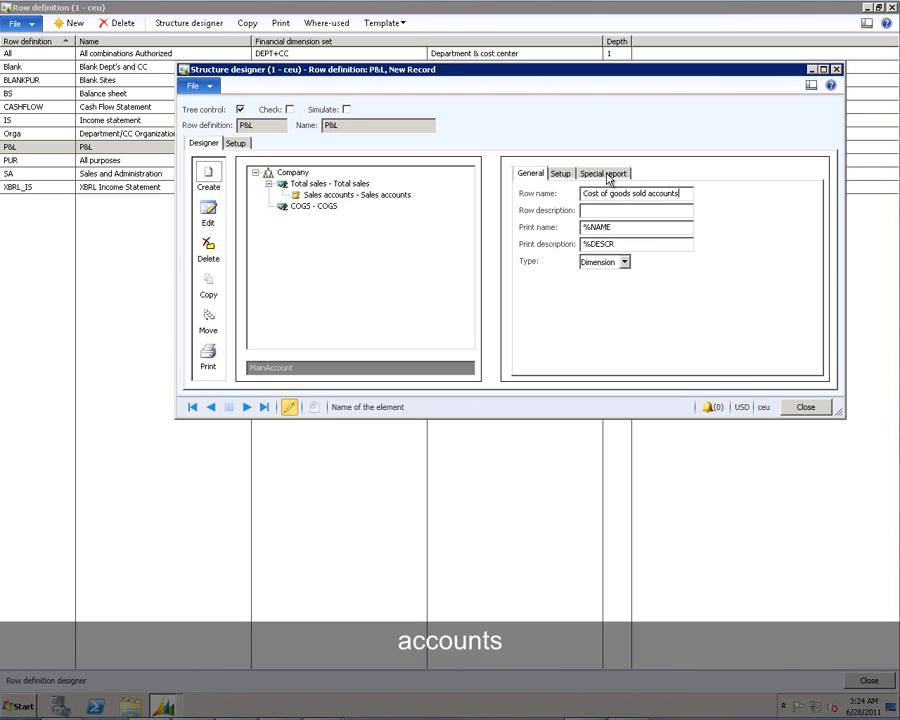
pyautogui.press('Tab')
pyautogui.write('C')
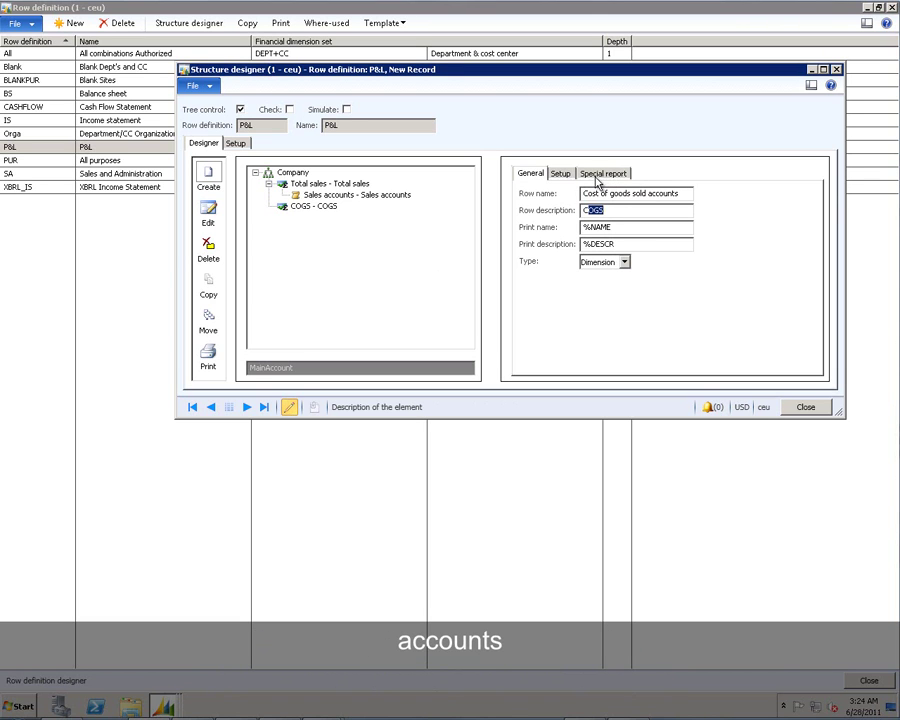
pyautogui.write('OGS ac')
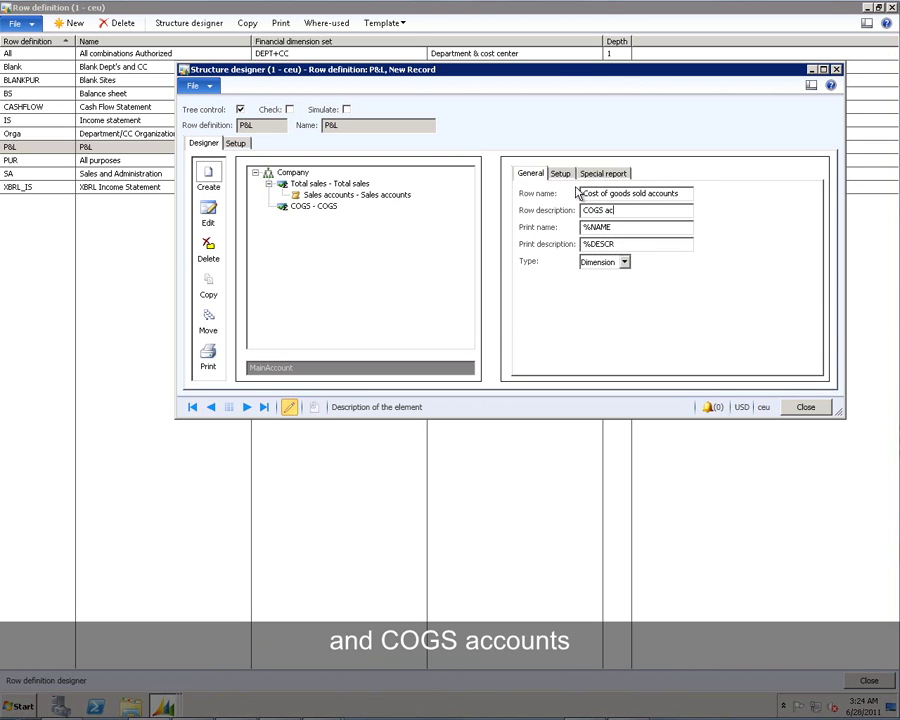
pyautogui.write('counts')
pyautogui.hotkey('ctrl', 'Tab')
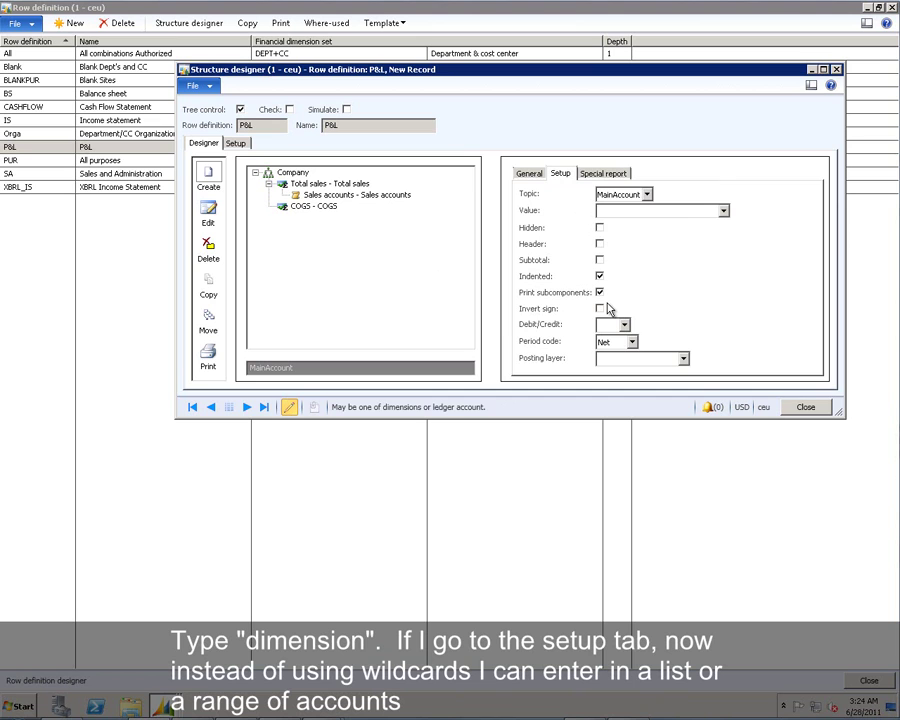
pyautogui.press('Tab')
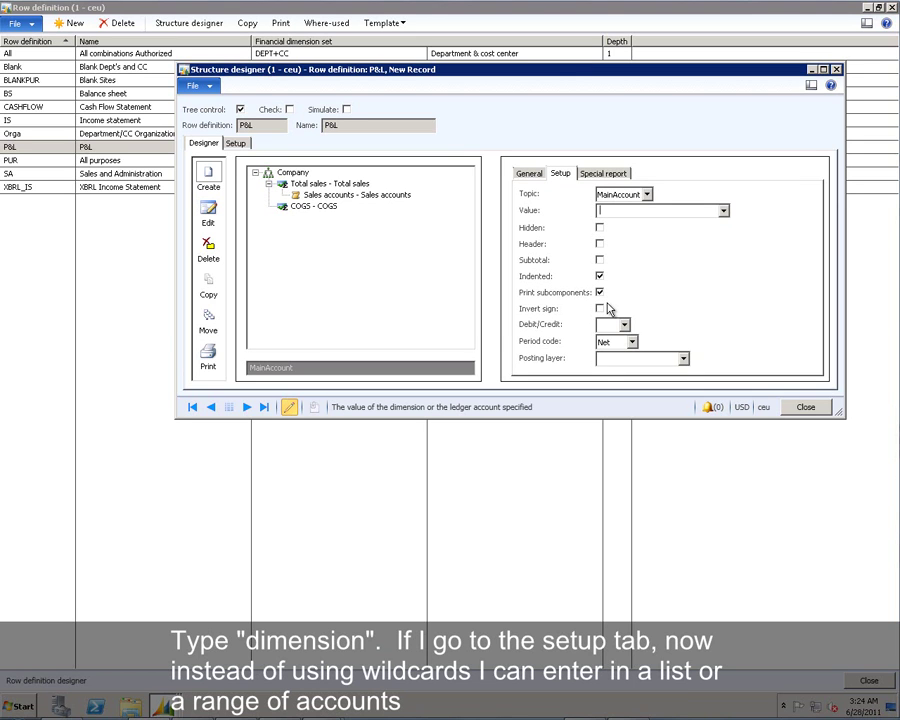
pyautogui.write('5')
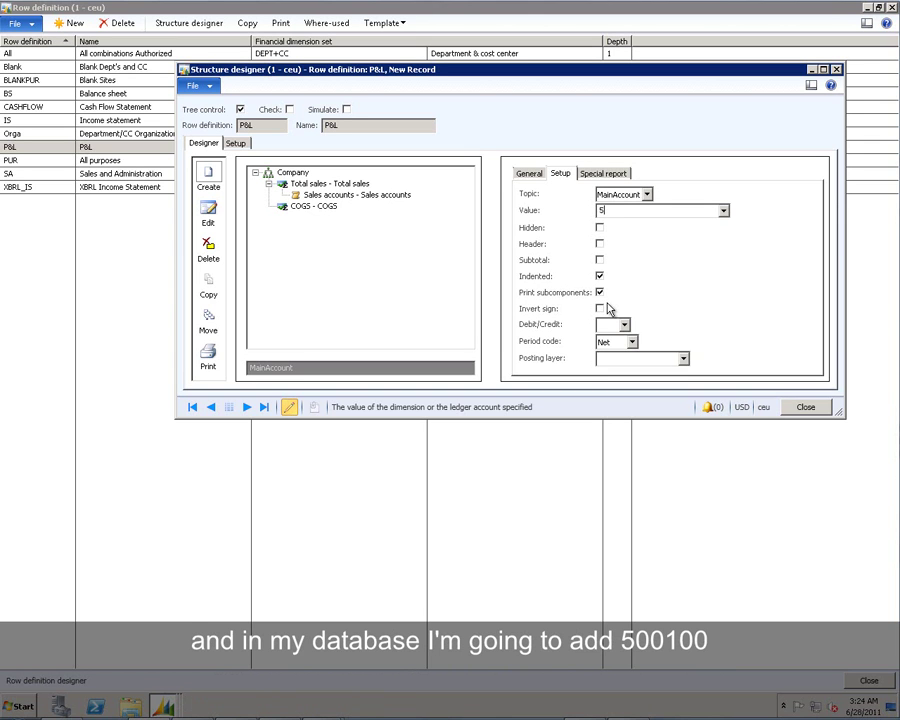
pyautogui.write('00100..510240')
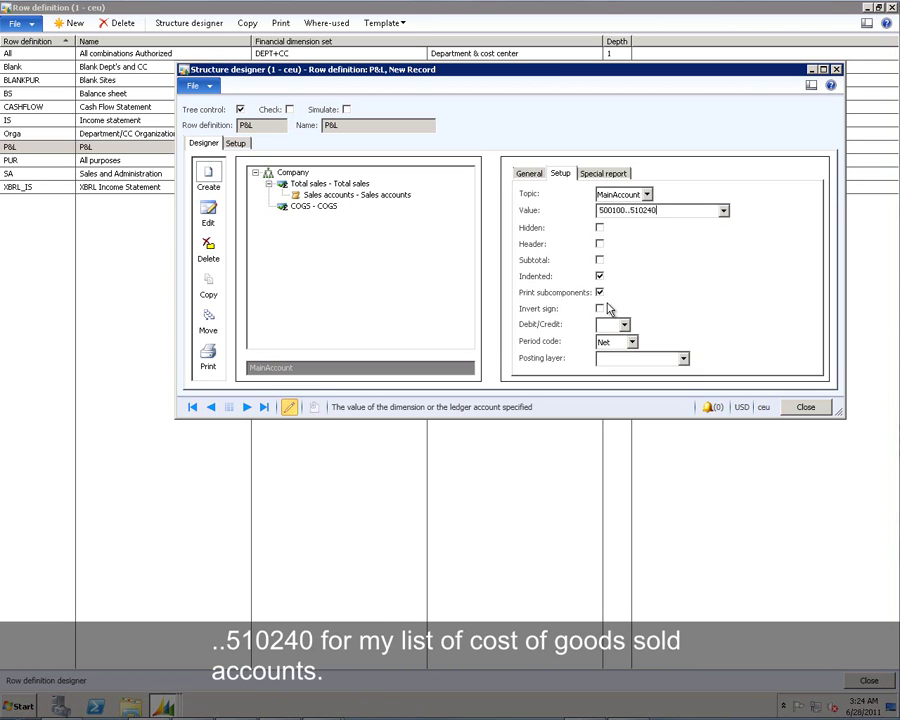
# Save the Cost of goods sold accounts row and re-enable Tree control.
pyautogui.hotkey('ctrl', 's')
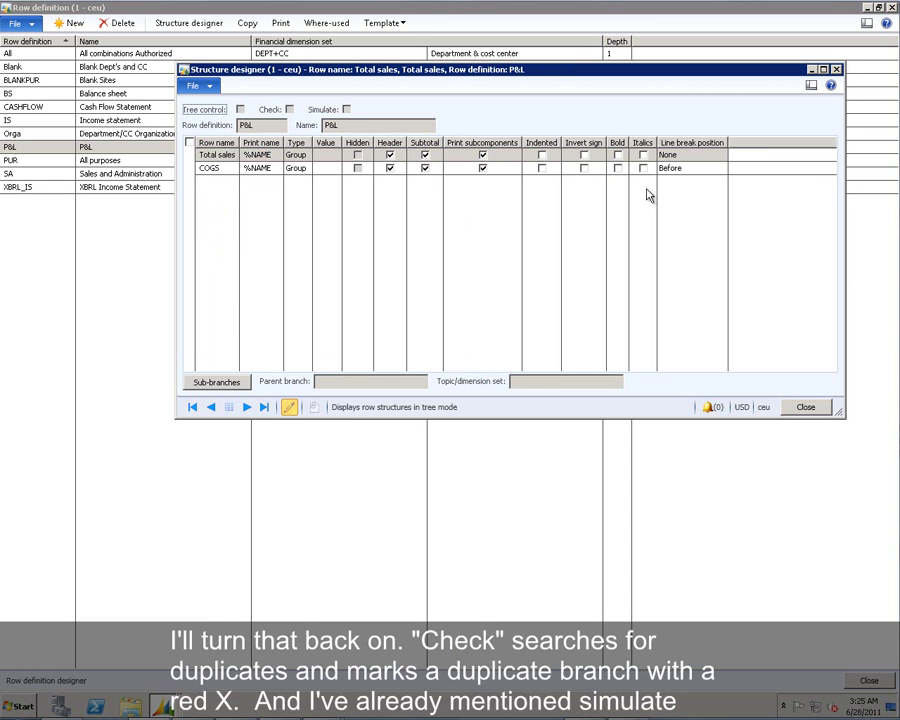
pyautogui.press('space')
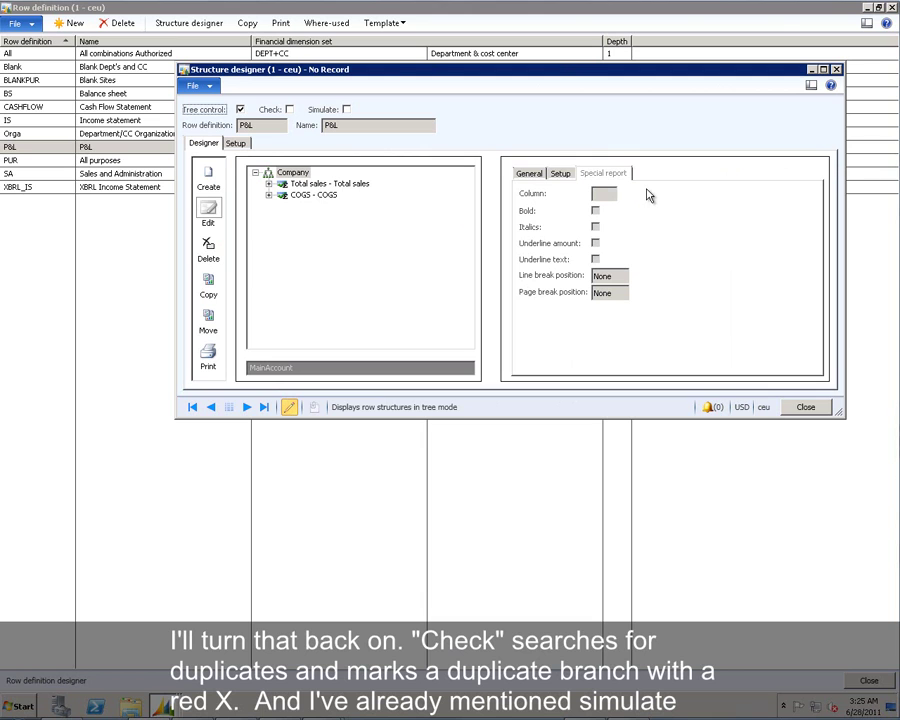
pyautogui.press('Tab')
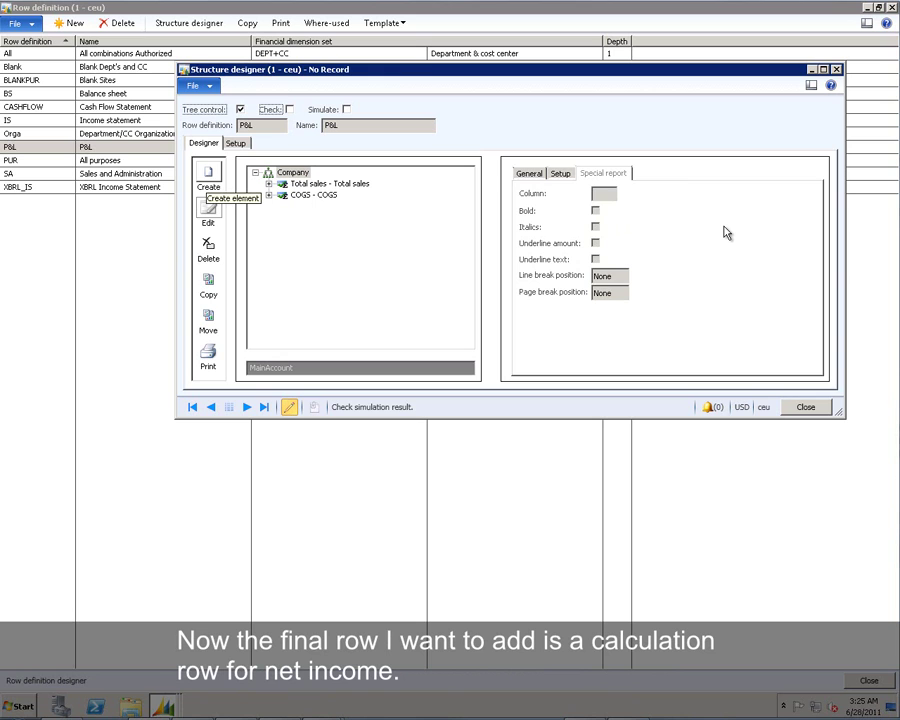
# Add a Calculation-type row named 'Net income' with description 'Net income'.
pyautogui.hotkey('ctrl', 'n')
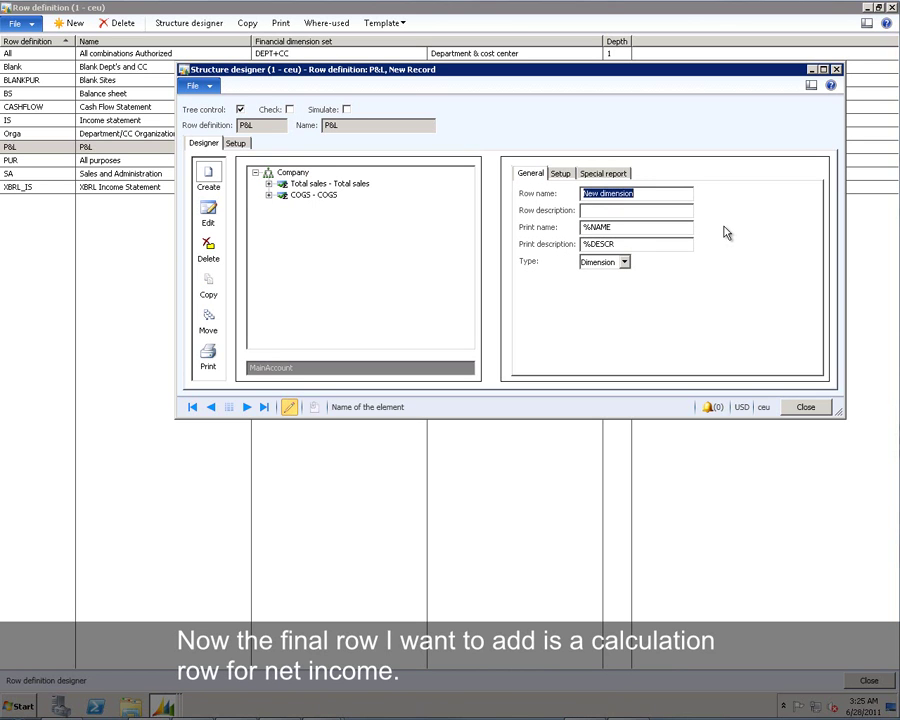
pyautogui.write('Net income')
pyautogui.press('Tab')
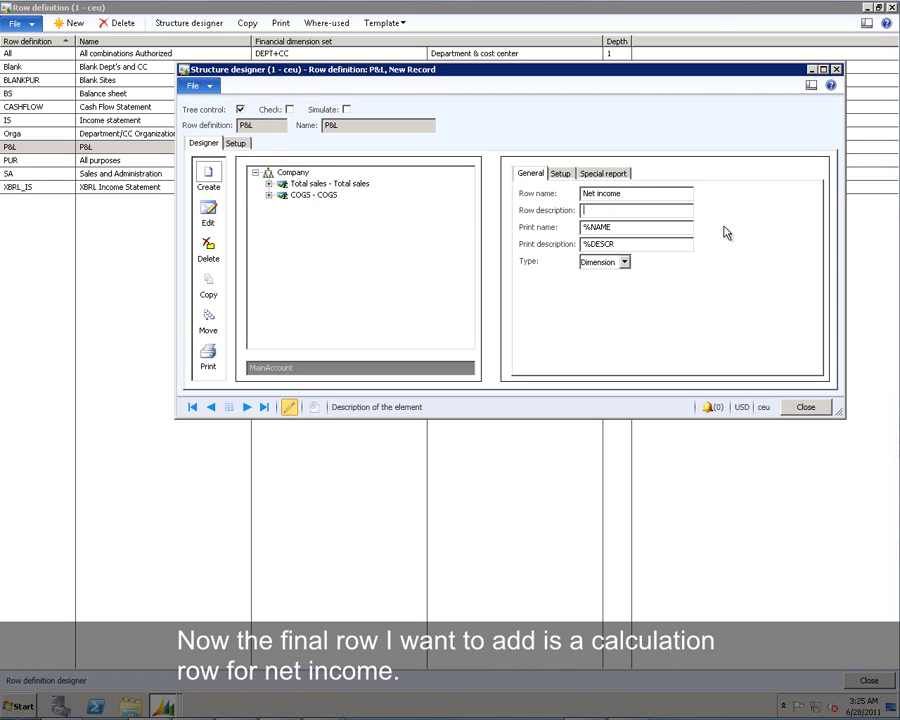
pyautogui.write('Net income')
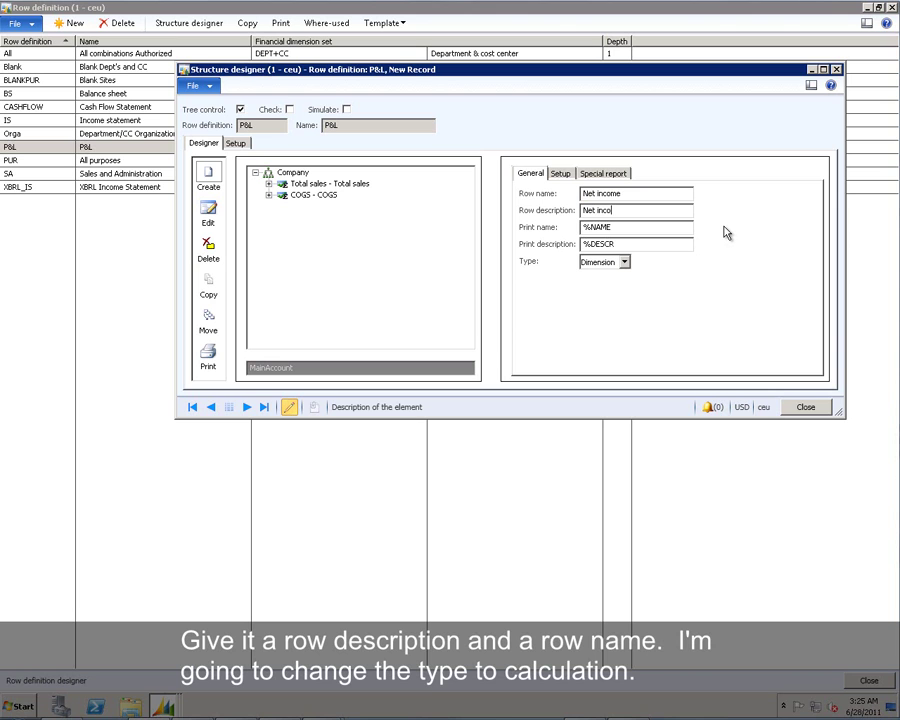
pyautogui.press('Tab')
pyautogui.press('Tab')
pyautogui.press('Tab')
pyautogui.hotkey('alt', 'Down')
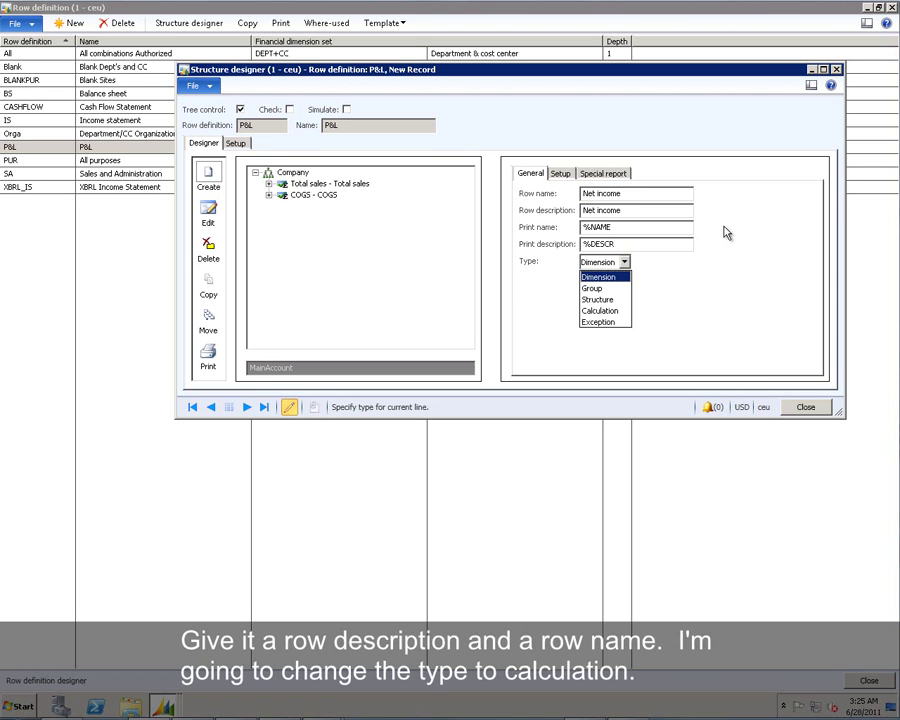
pyautogui.press('Down')
pyautogui.press('Down')
pyautogui.press('Down')
pyautogui.press('Return')
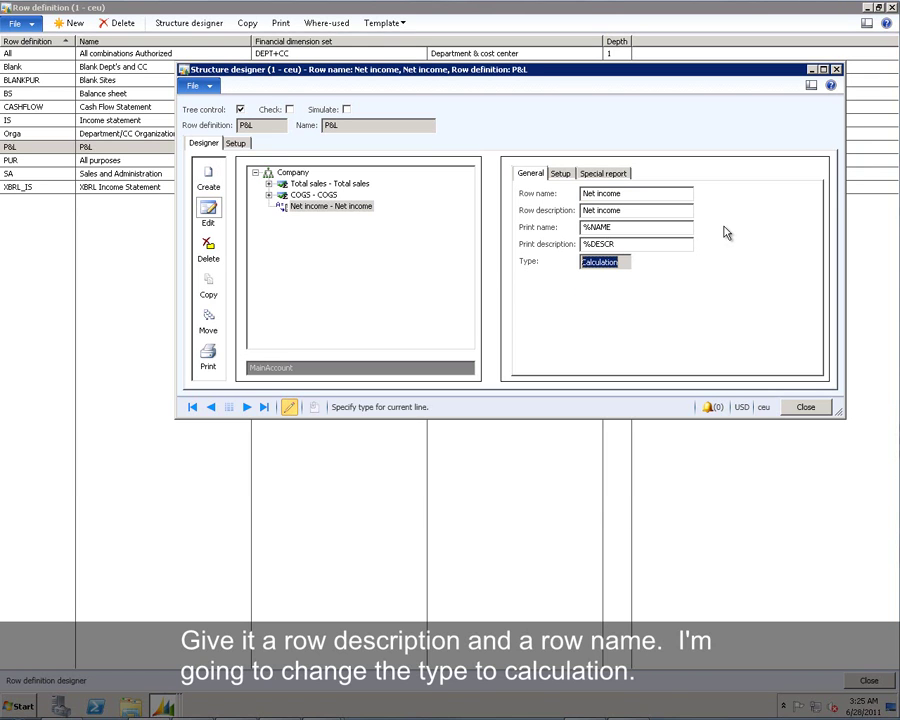
# Add Total sales and COGS as arguments, sum them into #1 + #2, and save Net income.
pyautogui.hotkey('ctrl', 'Tab')
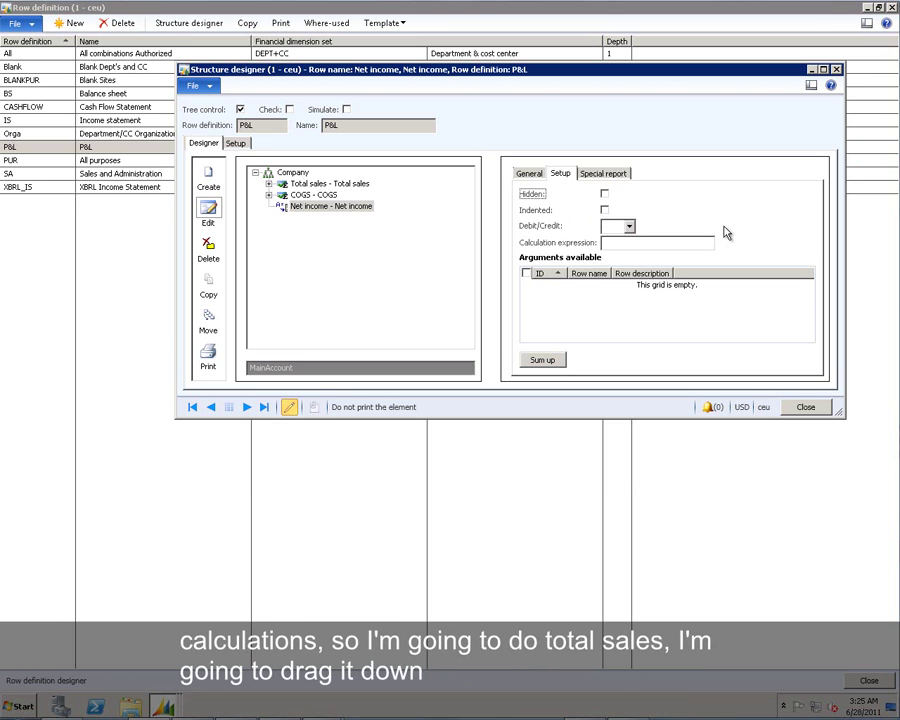
pyautogui.press('Up')
pyautogui.press('Up')
pyautogui.press('Down')
pyautogui.press('Down')
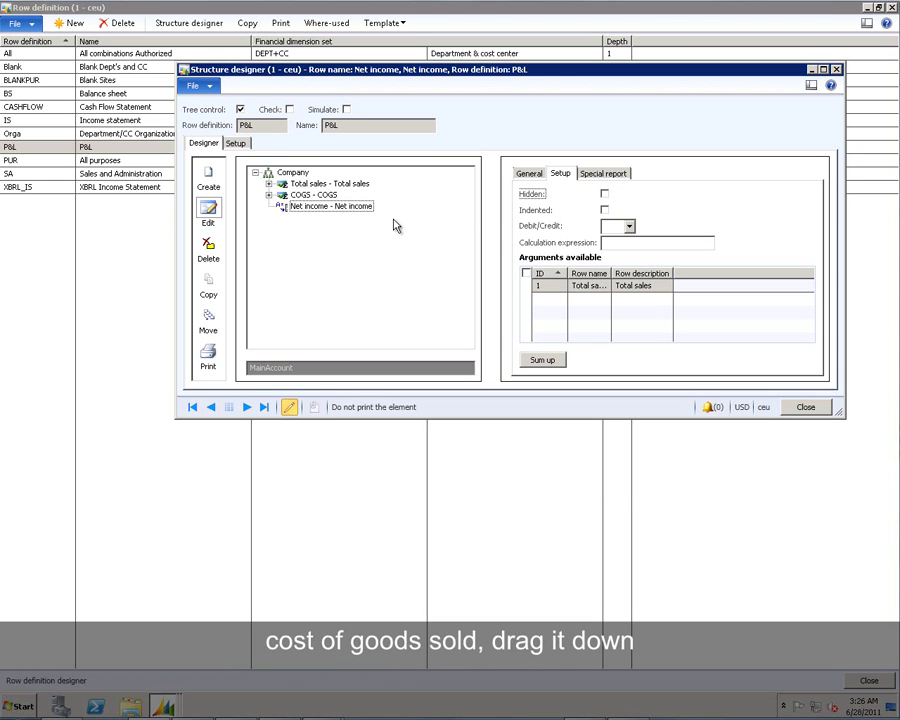
pyautogui.hotkey('ctrl', 'a')
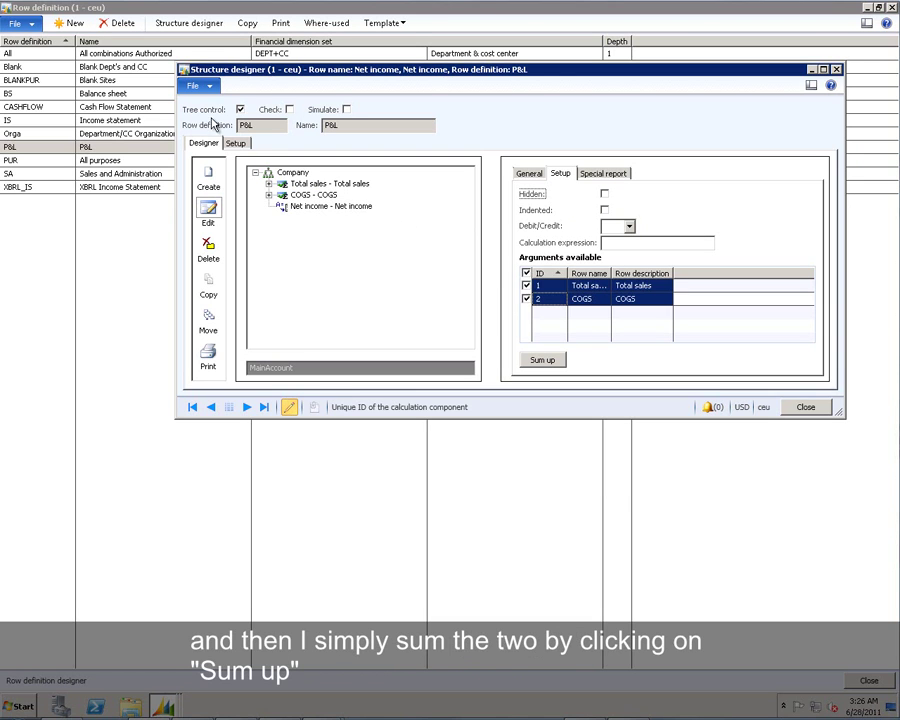
pyautogui.press('Tab')
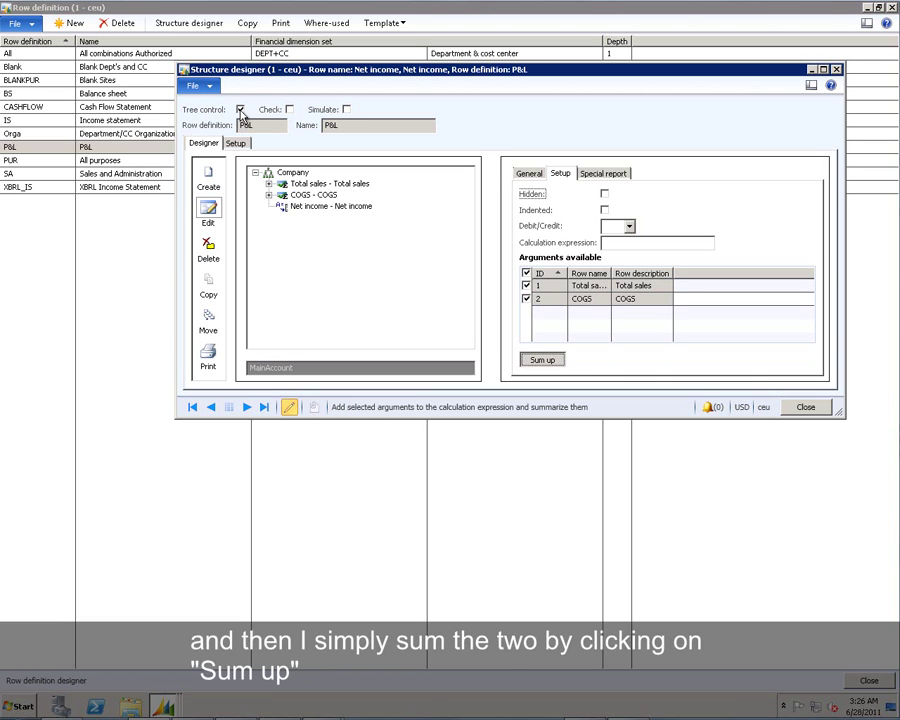
pyautogui.press('Return')
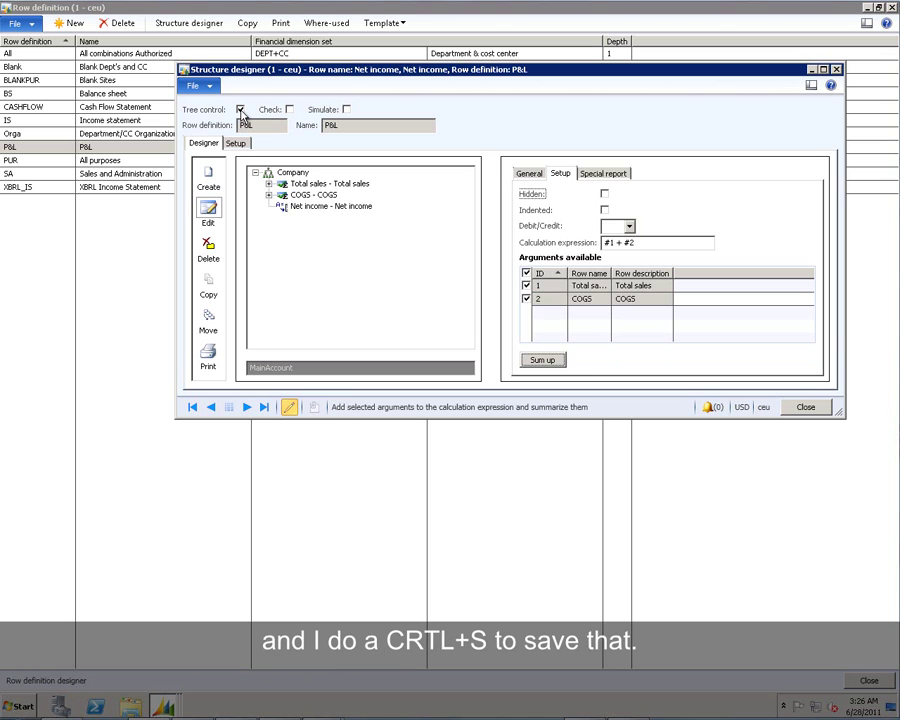
pyautogui.hotkey('ctrl', 's')
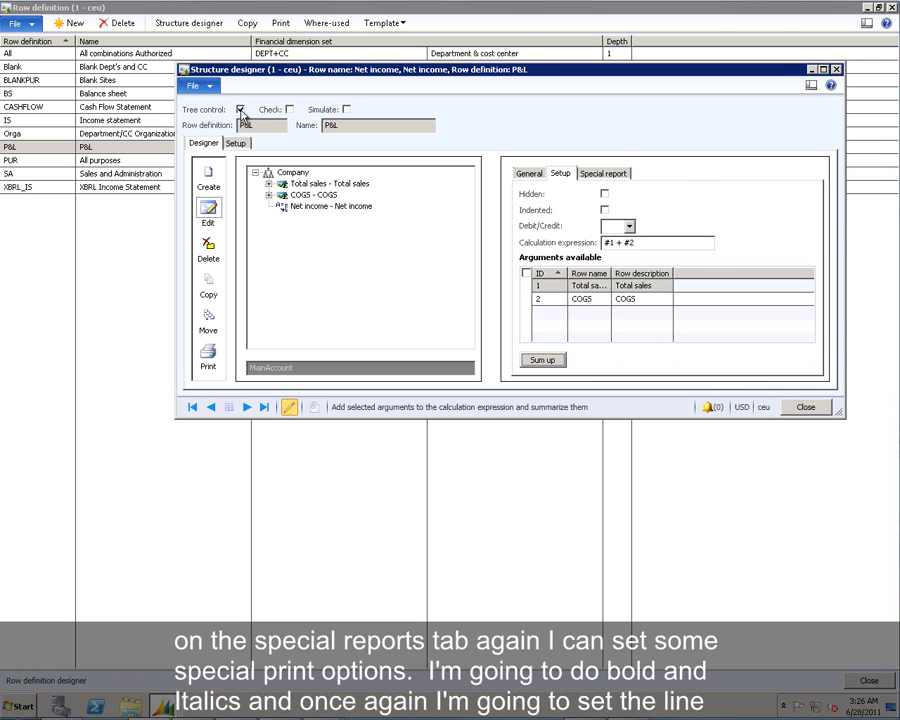
# Turn on Bold and Italics for Net income and set its Line break position to Before.
pyautogui.hotkey('ctrl', 'pagedown')
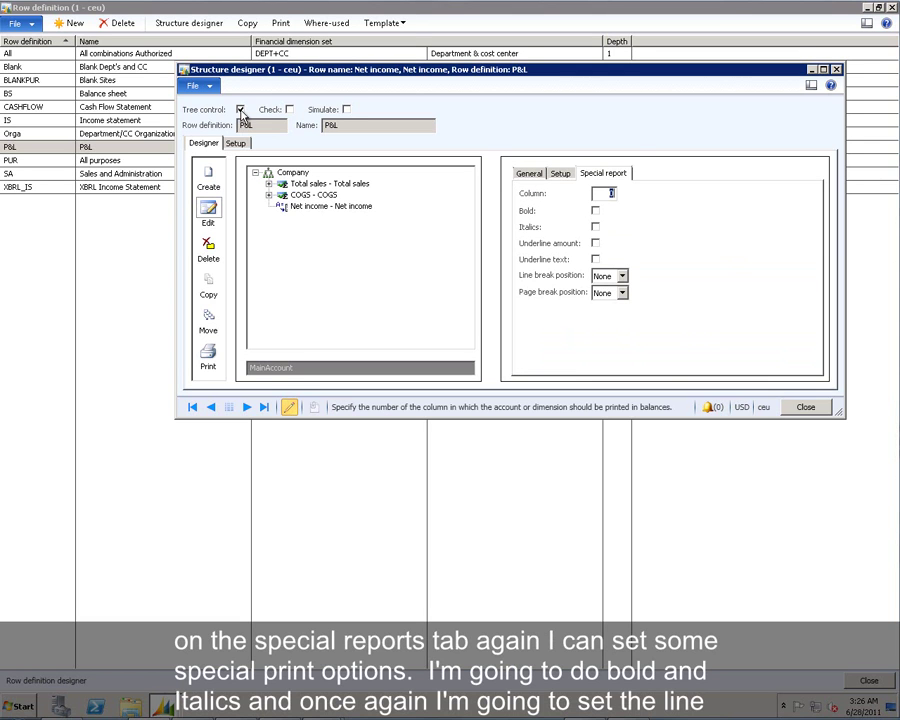
pyautogui.press('Tab')
pyautogui.press('space')
pyautogui.press('Tab')
pyautogui.press('space')
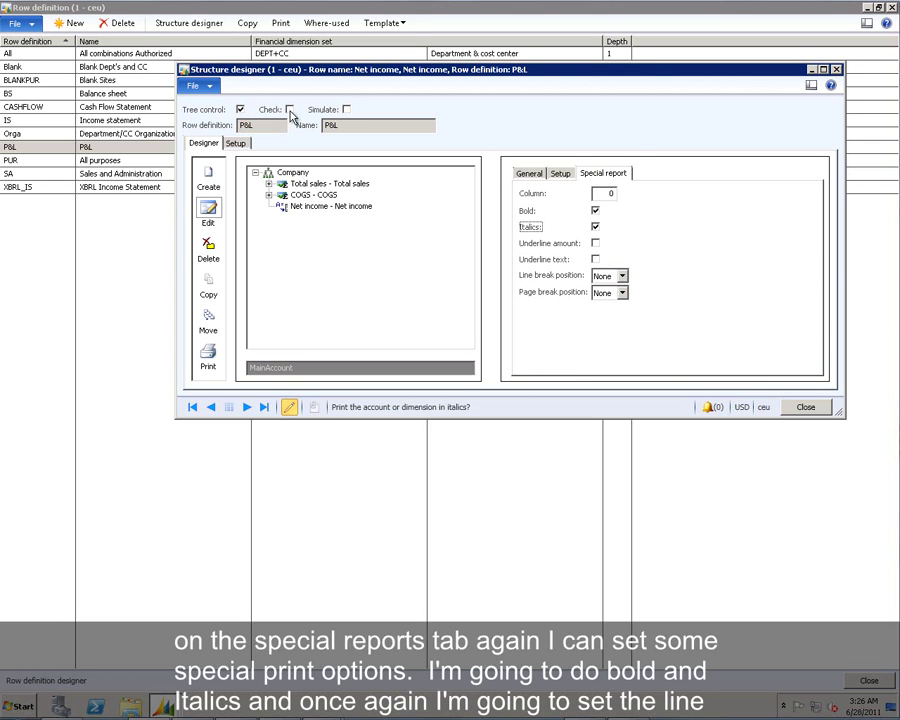
pyautogui.press('Tab')
pyautogui.press('Tab')
pyautogui.press('Tab')
pyautogui.hotkey('alt', 'Down')
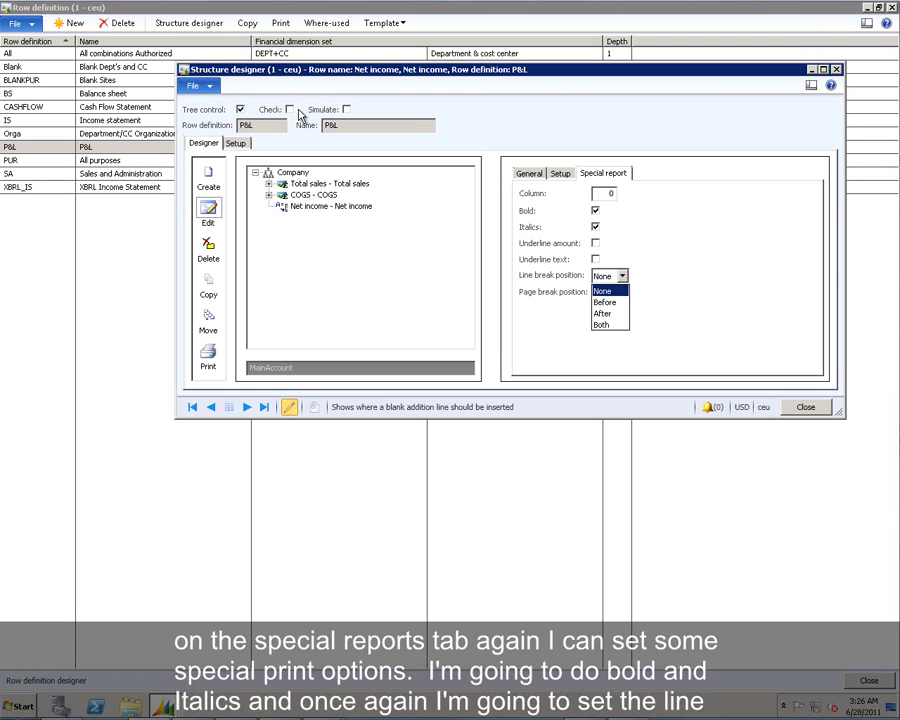
pyautogui.press('Down')
pyautogui.press('Return')
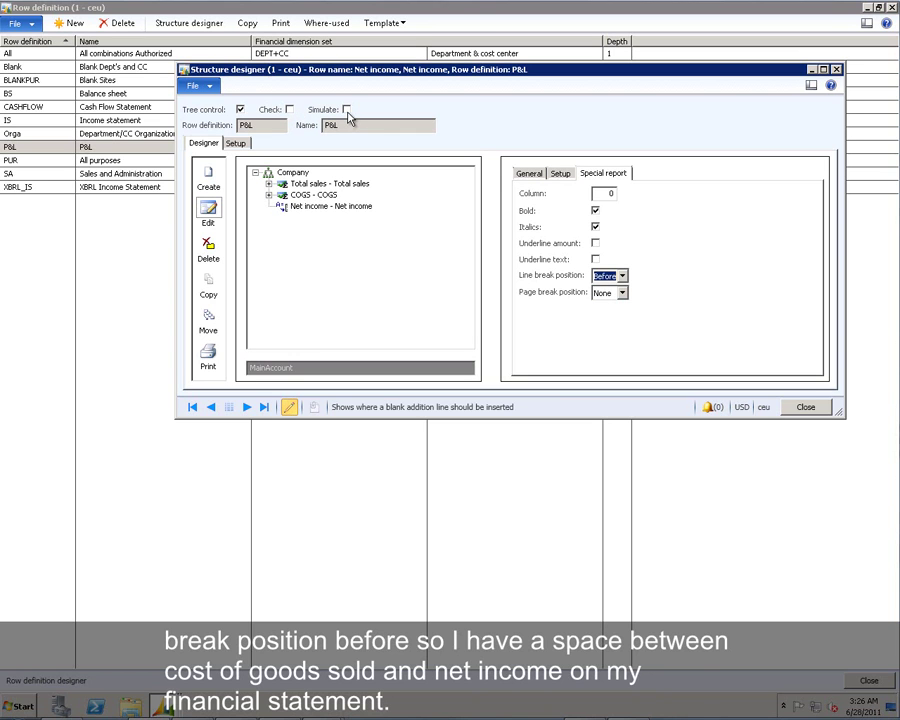
# Enable Check and Simulate so the P&L rows expand into their accounts.
pyautogui.press('Tab')
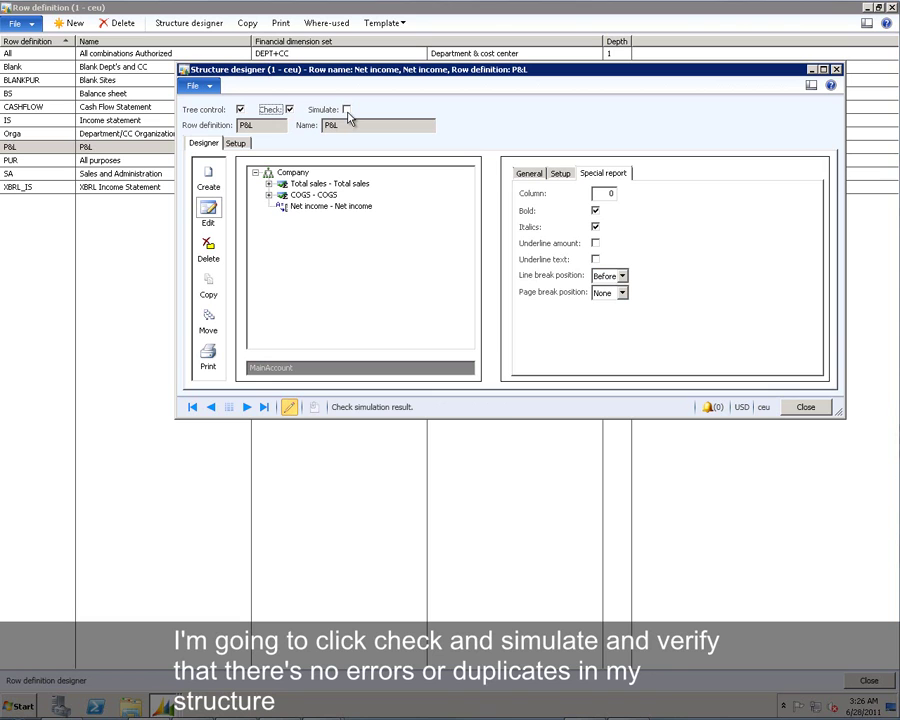
pyautogui.press('Tab')
pyautogui.click(346, 110)
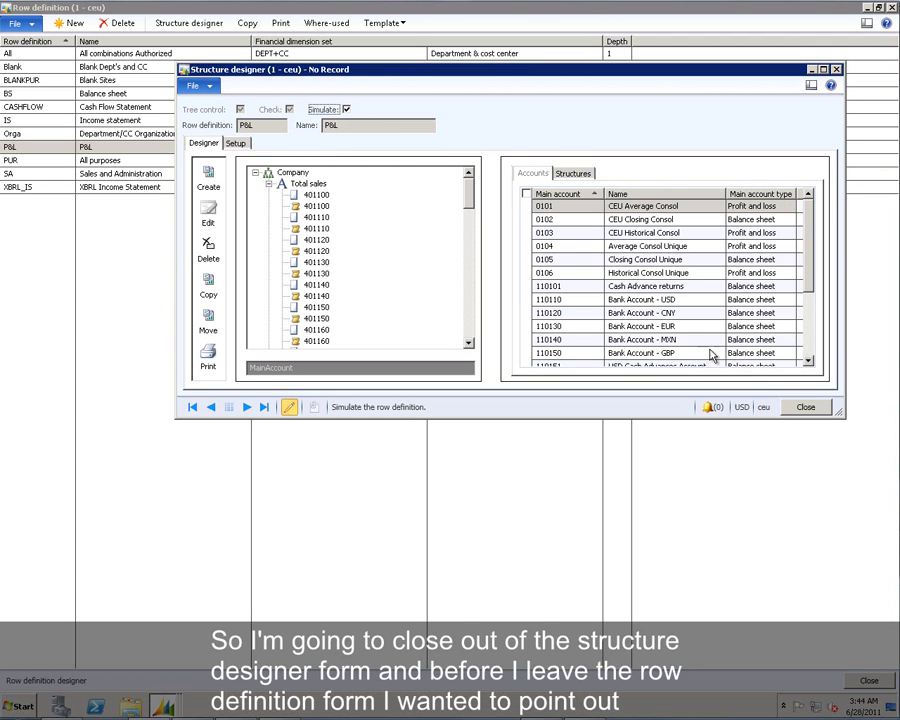
# Close the Structure designer and cancel the Copy dialog for the row definition.
pyautogui.click(802, 408)
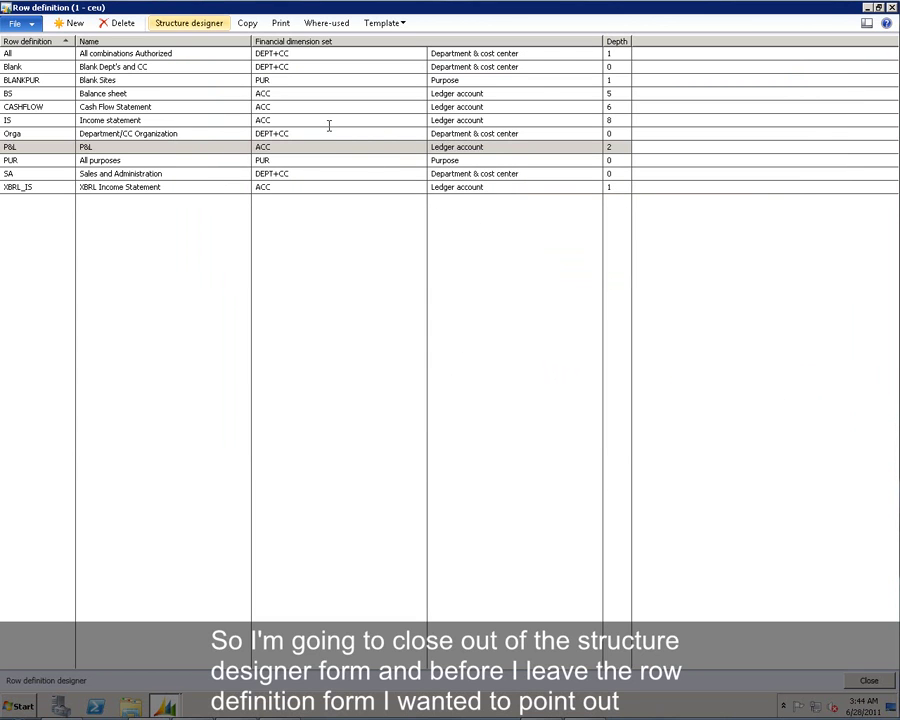
pyautogui.click(247, 23)
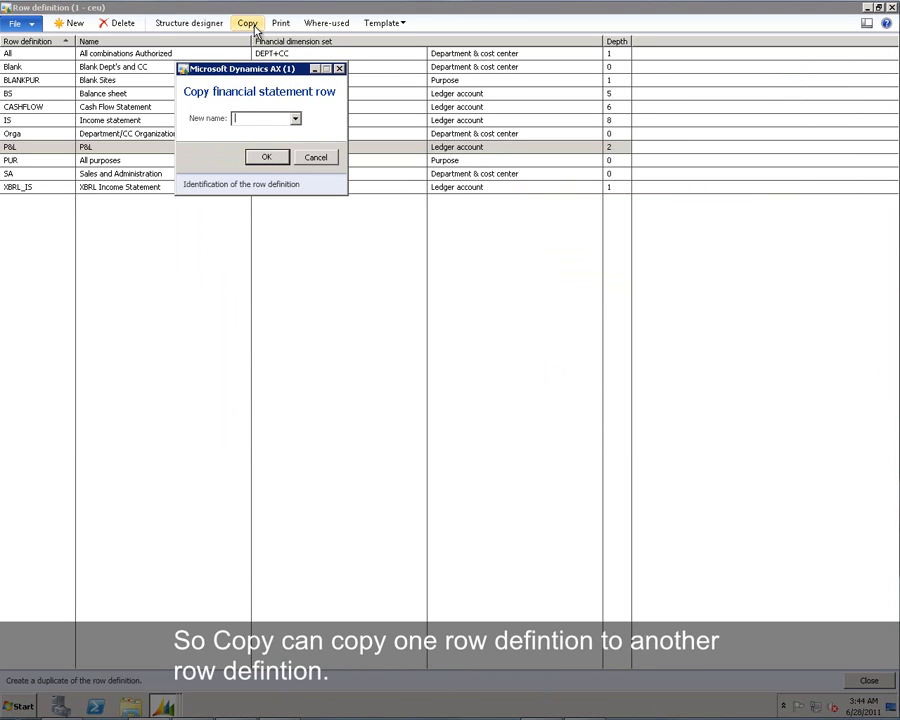
pyautogui.click(313, 159)
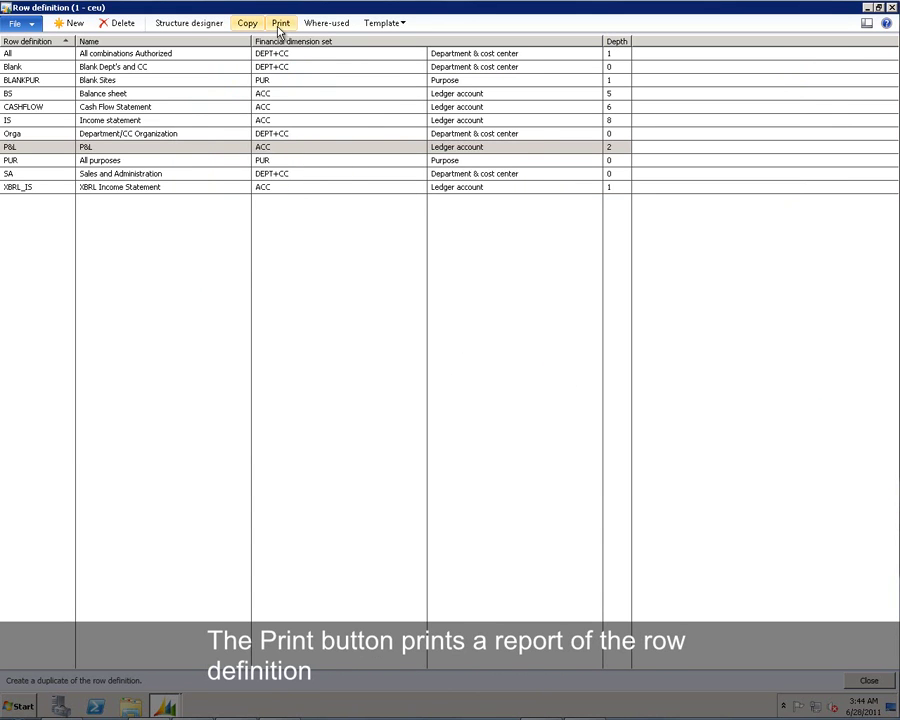
# Preview the Print (Definition mode) and Template options without acting, then close the Row definition form.
pyautogui.click(280, 24)
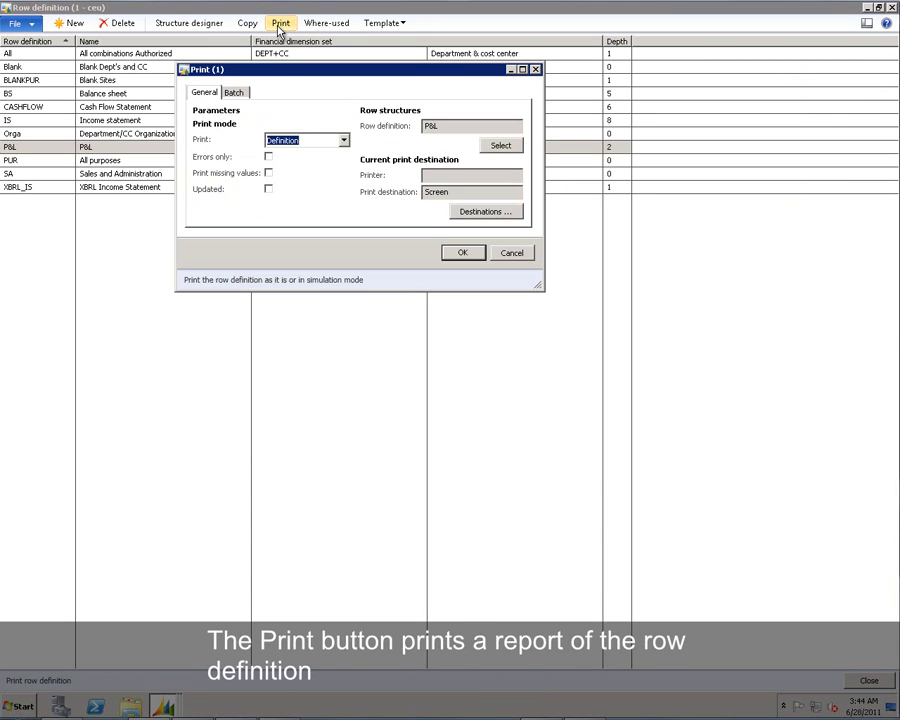
pyautogui.click(342, 141)
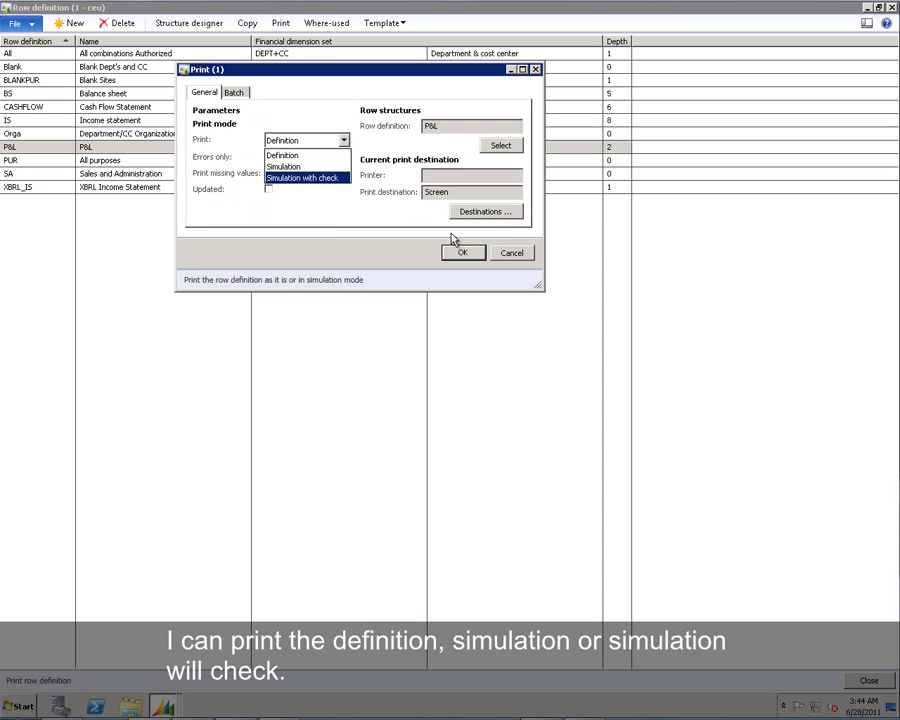
pyautogui.click(508, 258)
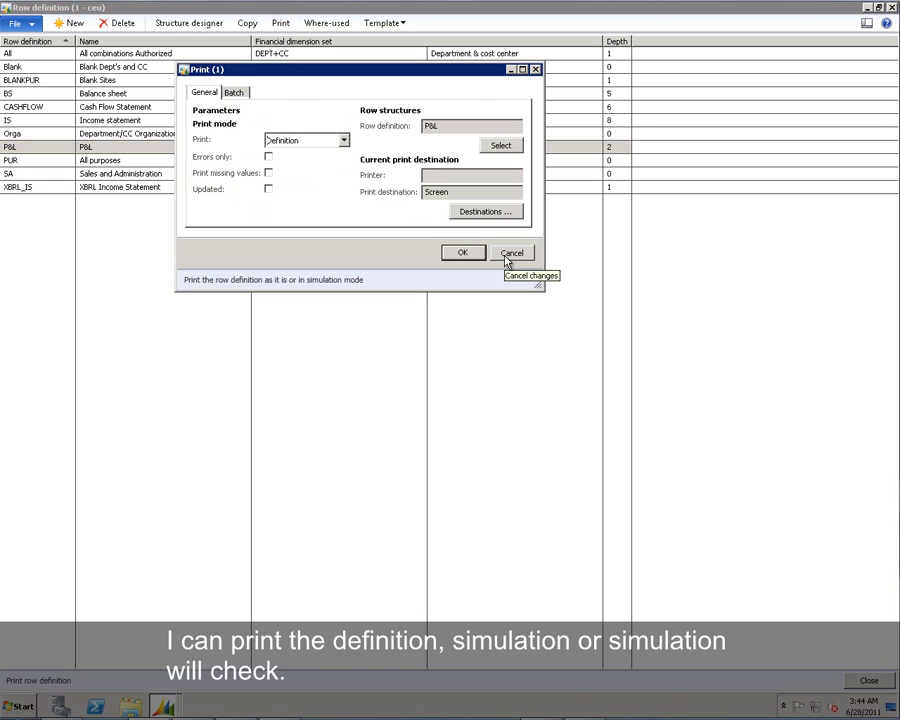
pyautogui.click(508, 256)
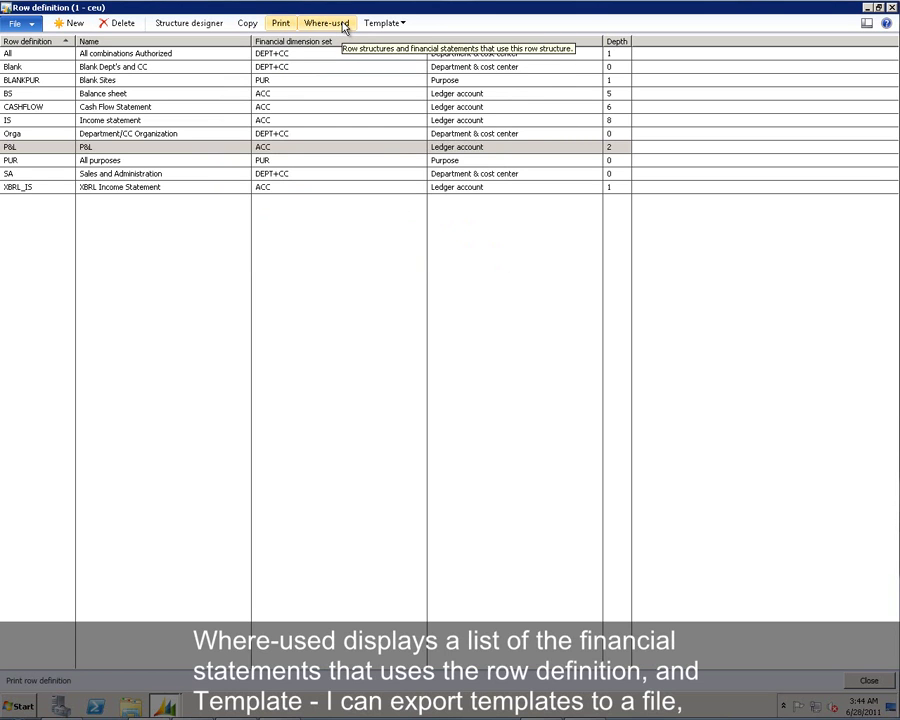
pyautogui.click(379, 23)
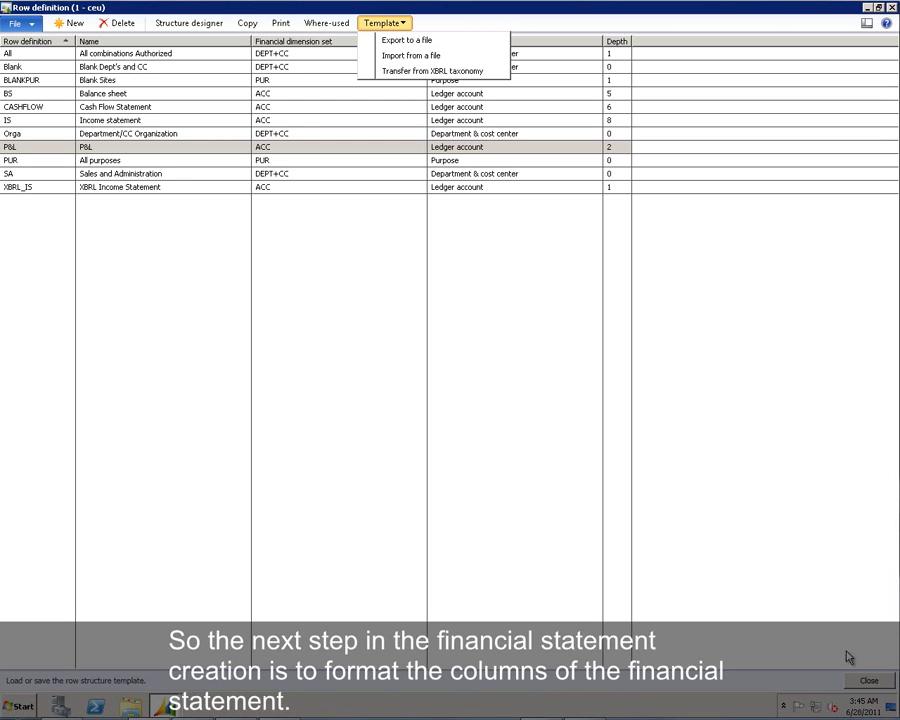
pyautogui.click(866, 683)
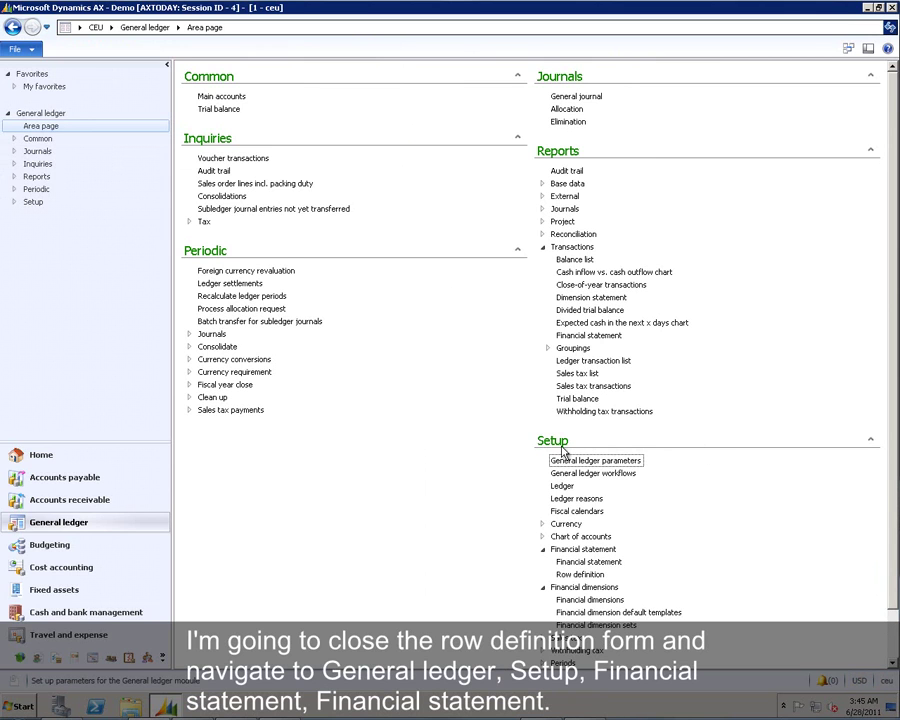
# Create a new P&L financial statement with description 'Profit and loss statement'.
pyautogui.click(569, 564)
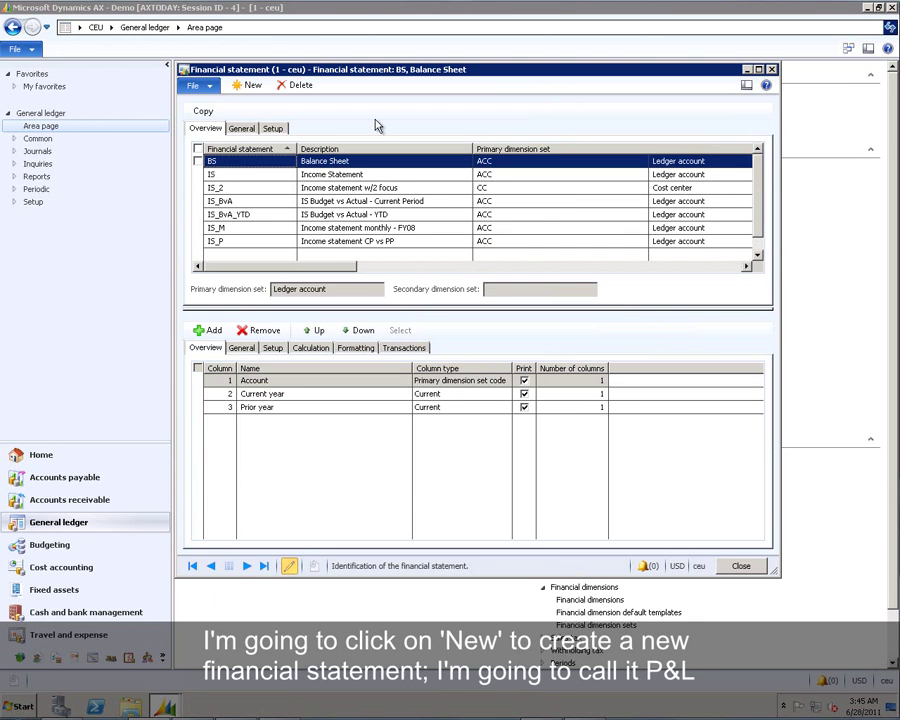
pyautogui.click(247, 86)
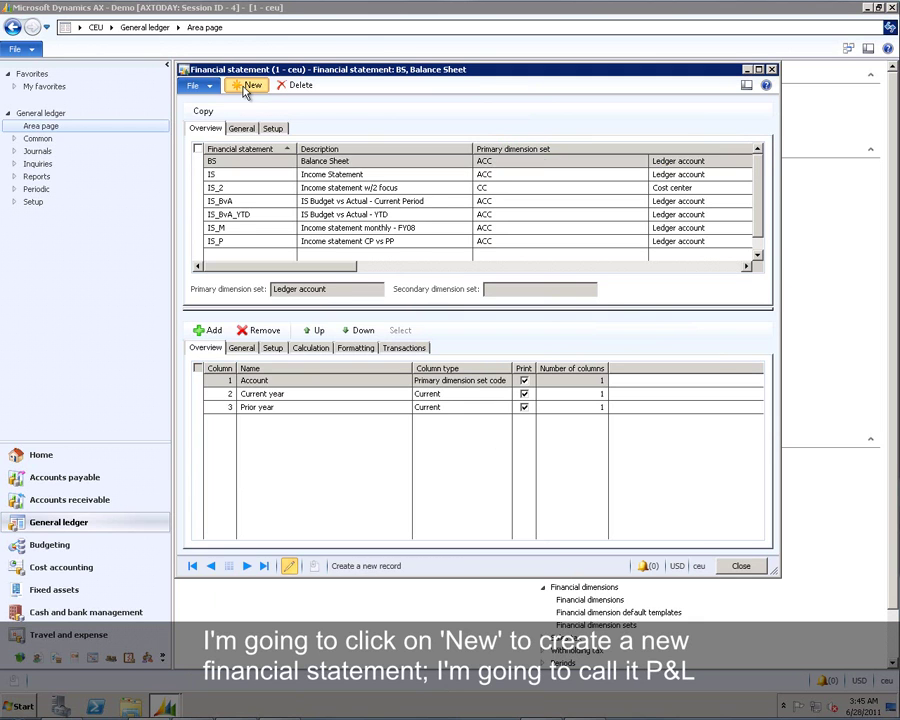
pyautogui.write('P&L')
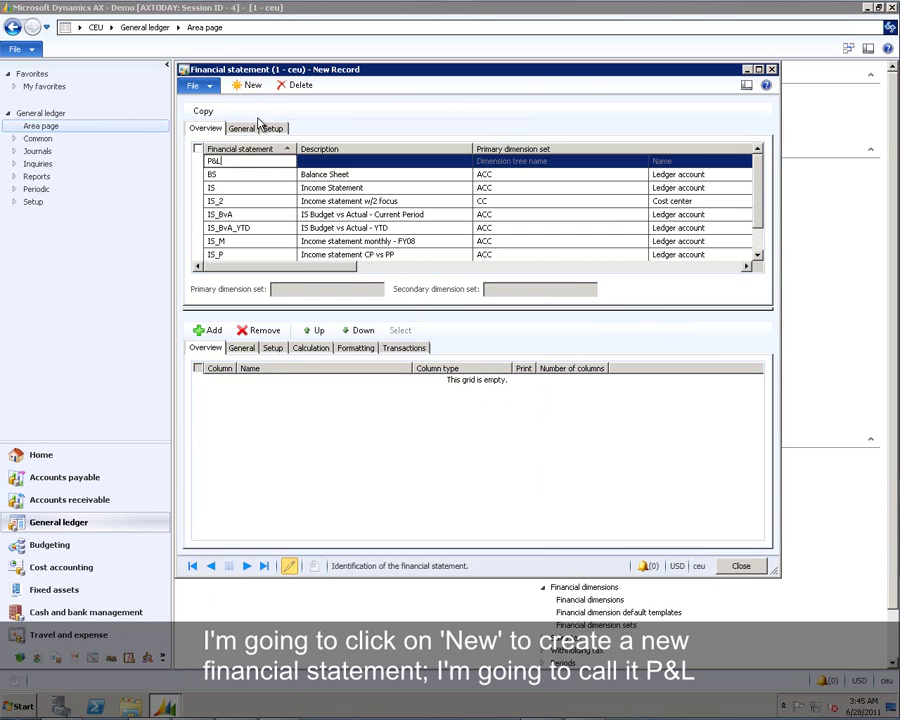
pyautogui.press('Tab')
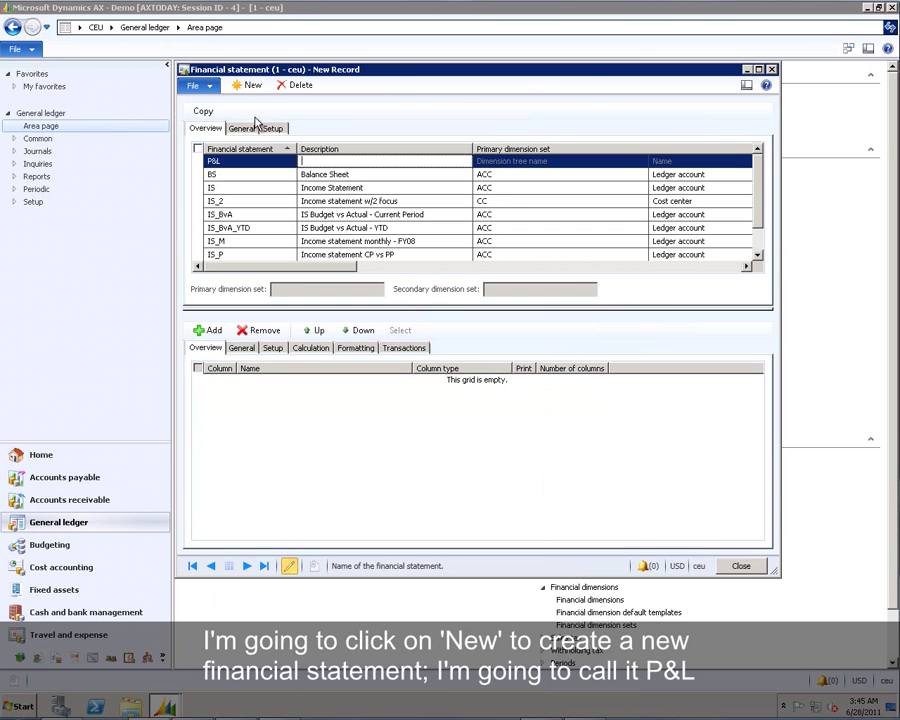
pyautogui.write('Profit and')
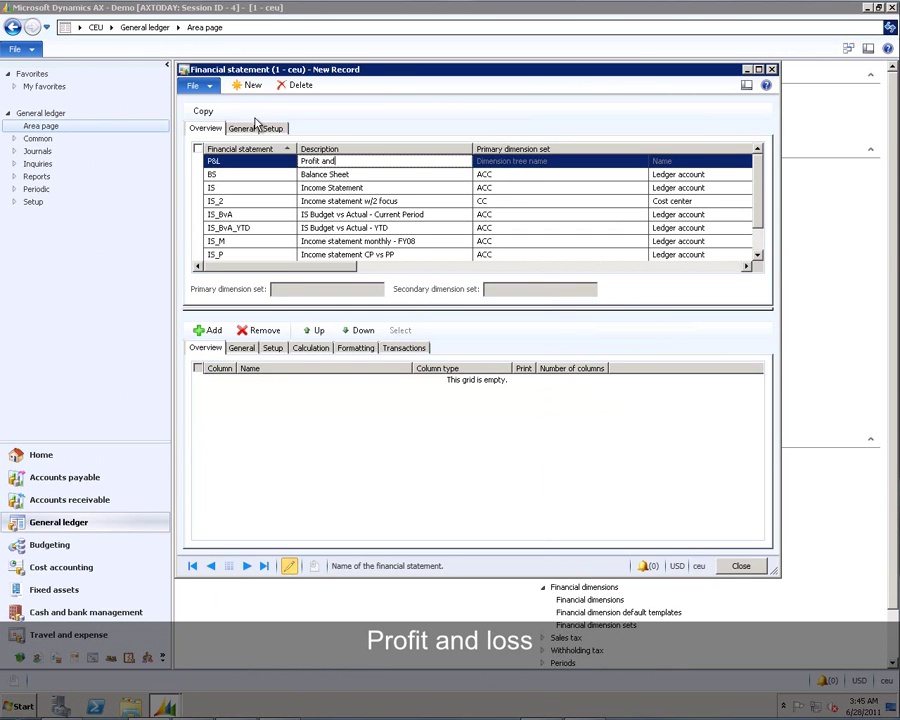
pyautogui.write(' loss statement')
# Choose ACC (Ledger account) as the P&L statement's Primary dimension set.
pyautogui.click(648, 267)
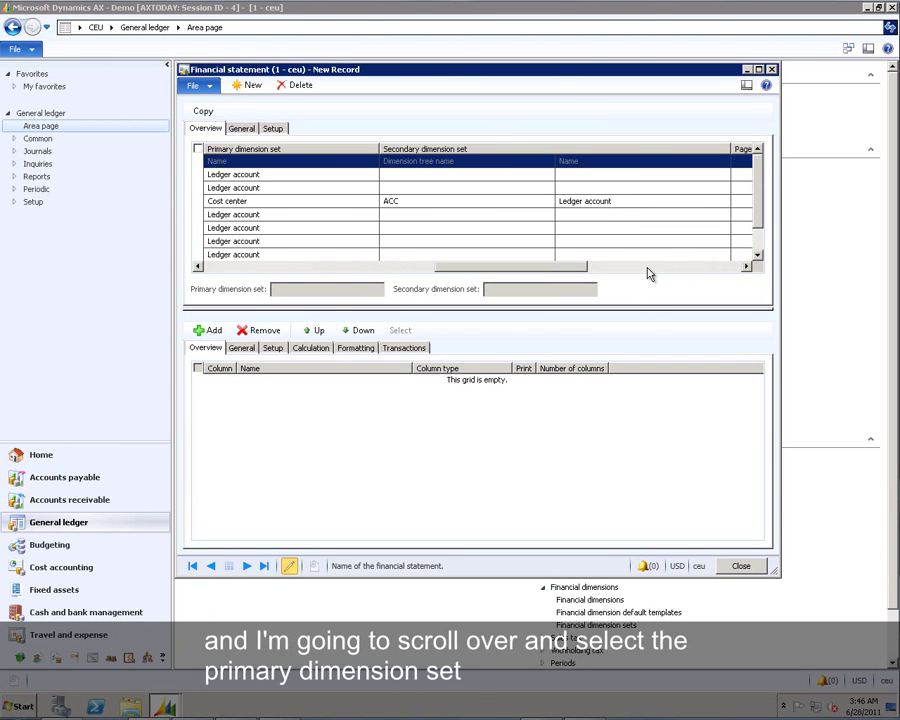
pyautogui.click(372, 167)
pyautogui.click(371, 163)
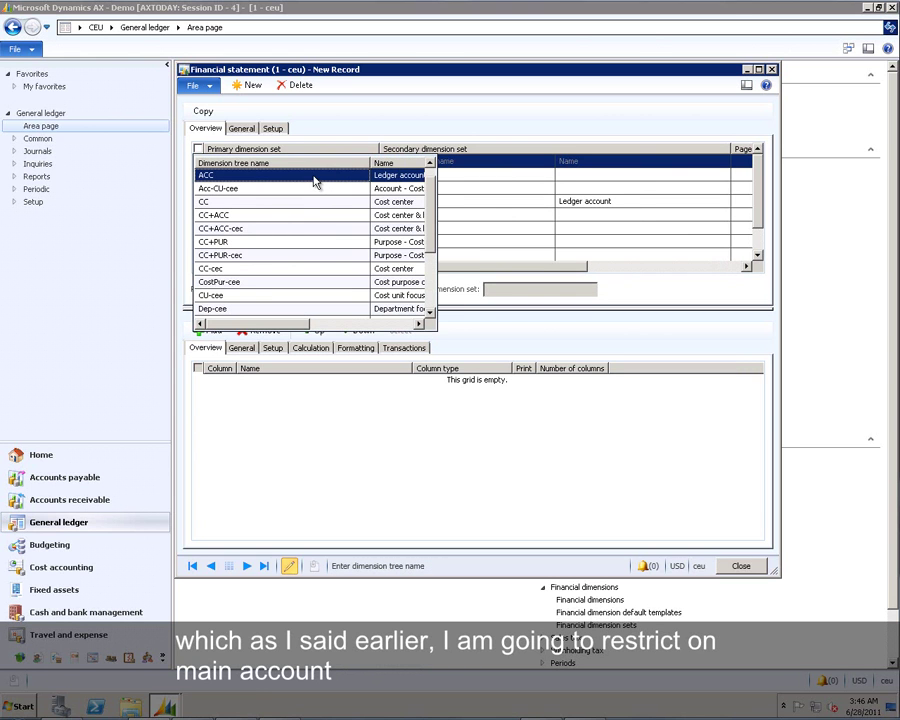
pyautogui.click(313, 181)
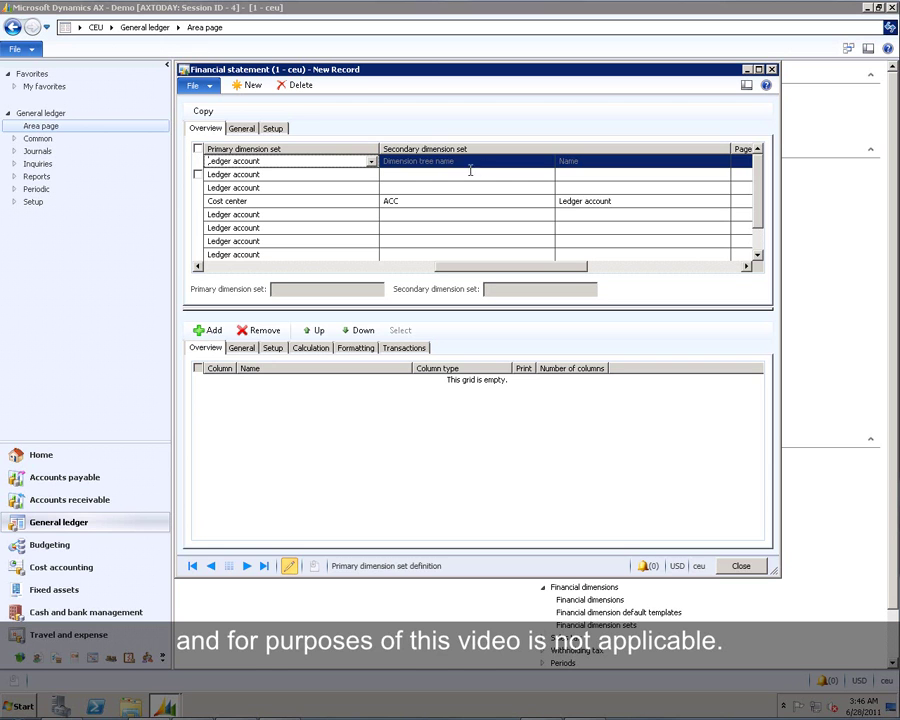
# Select P&L as the row definition for the primary dimension set and tick Skip zero.
pyautogui.click(276, 129)
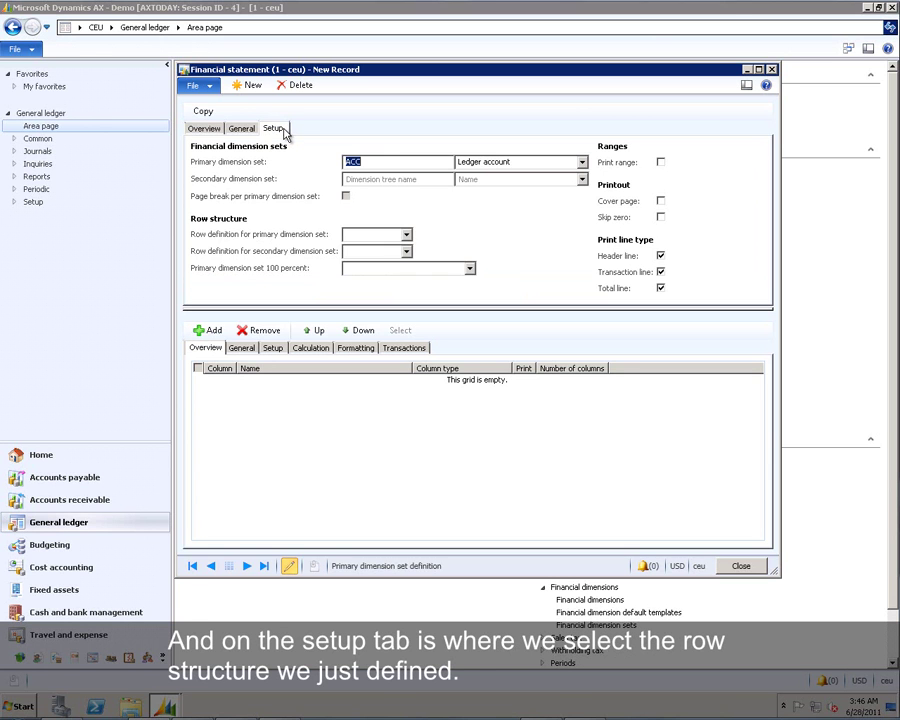
pyautogui.click(406, 235)
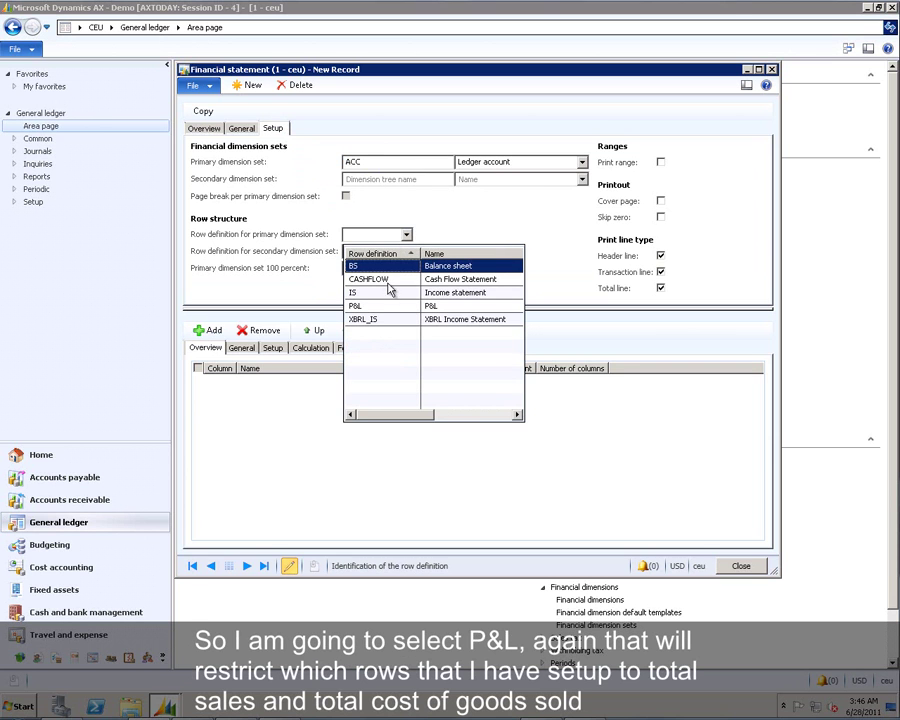
pyautogui.click(378, 311)
pyautogui.click(379, 313)
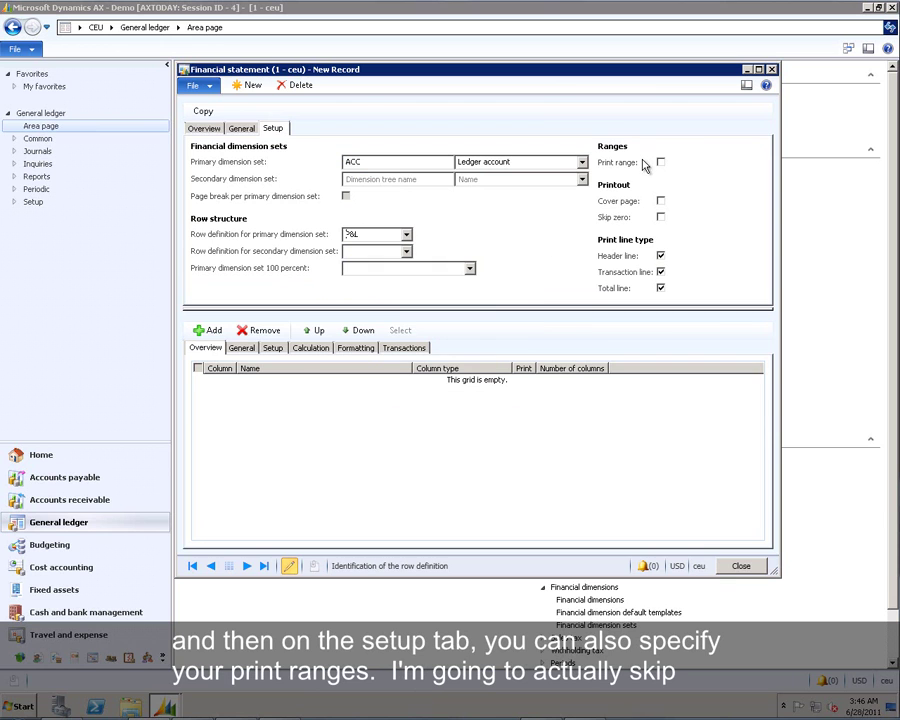
pyautogui.click(661, 218)
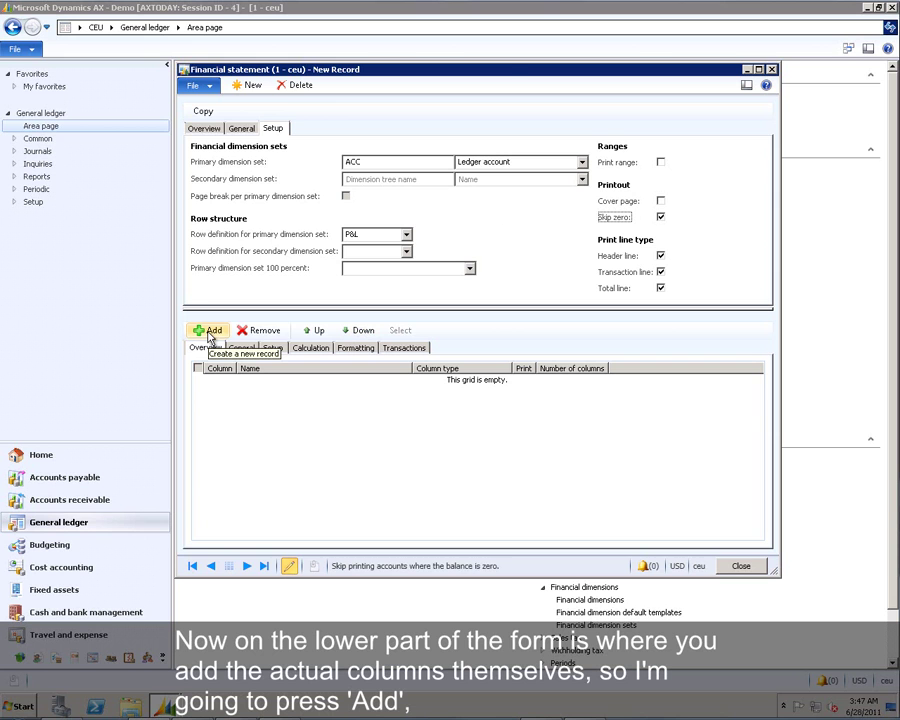
# Add four columns named Account, CY Amount, PY Amount and Budget.
pyautogui.click(209, 331)
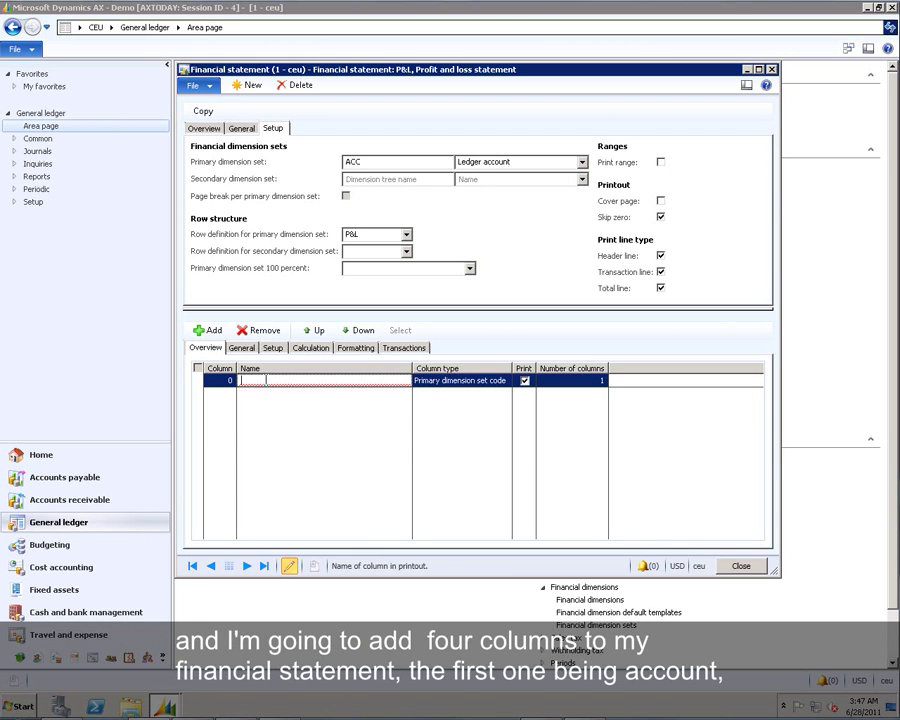
pyautogui.write('Account')
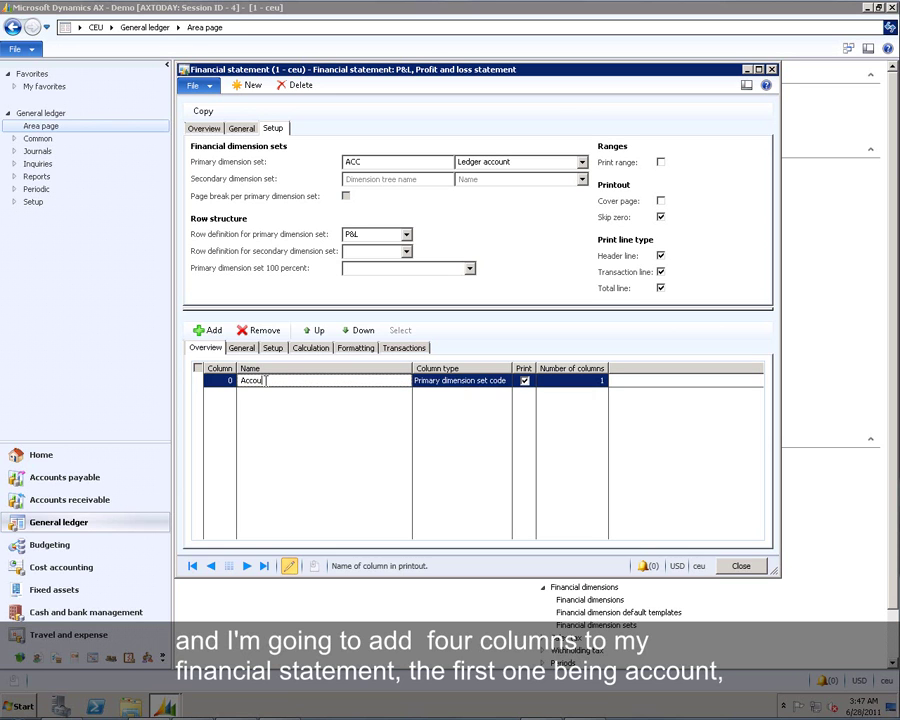
pyautogui.click(209, 331)
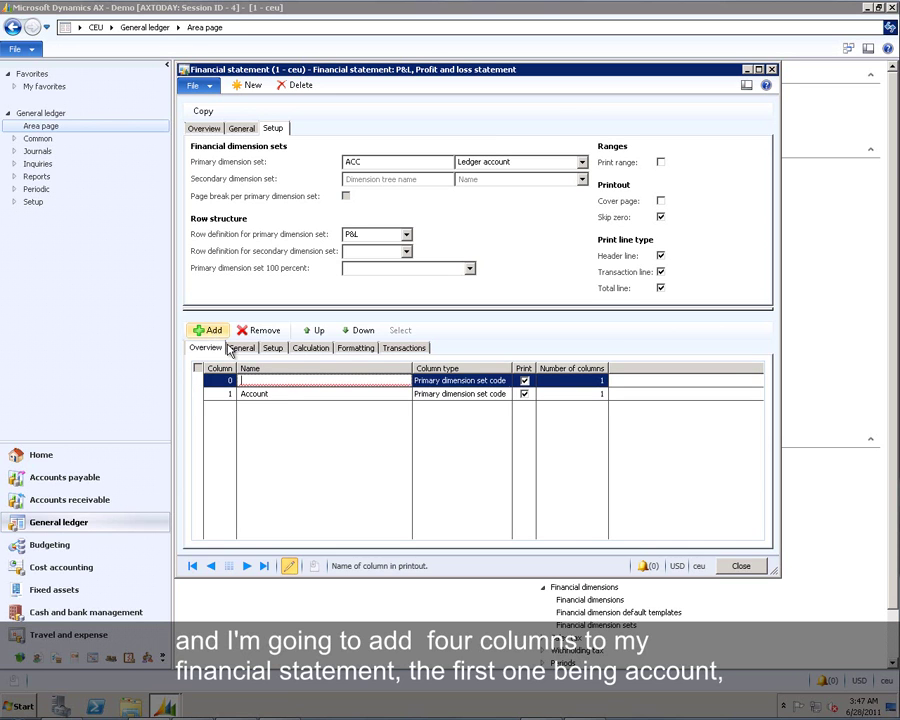
pyautogui.write('CY Amount')
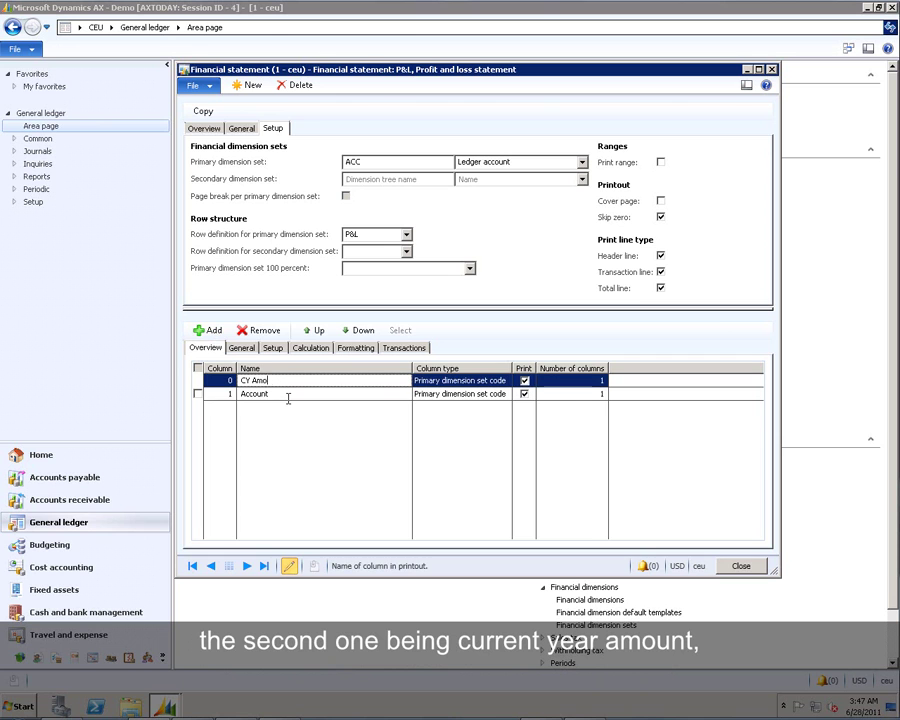
pyautogui.click(212, 331)
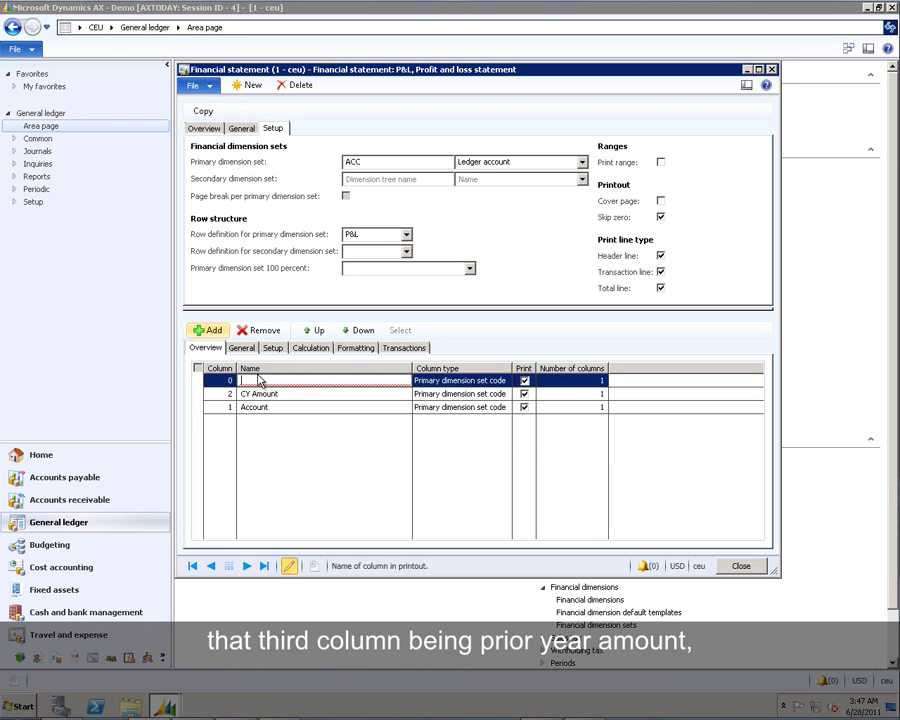
pyautogui.write('Pr')
pyautogui.write('Y Amount')
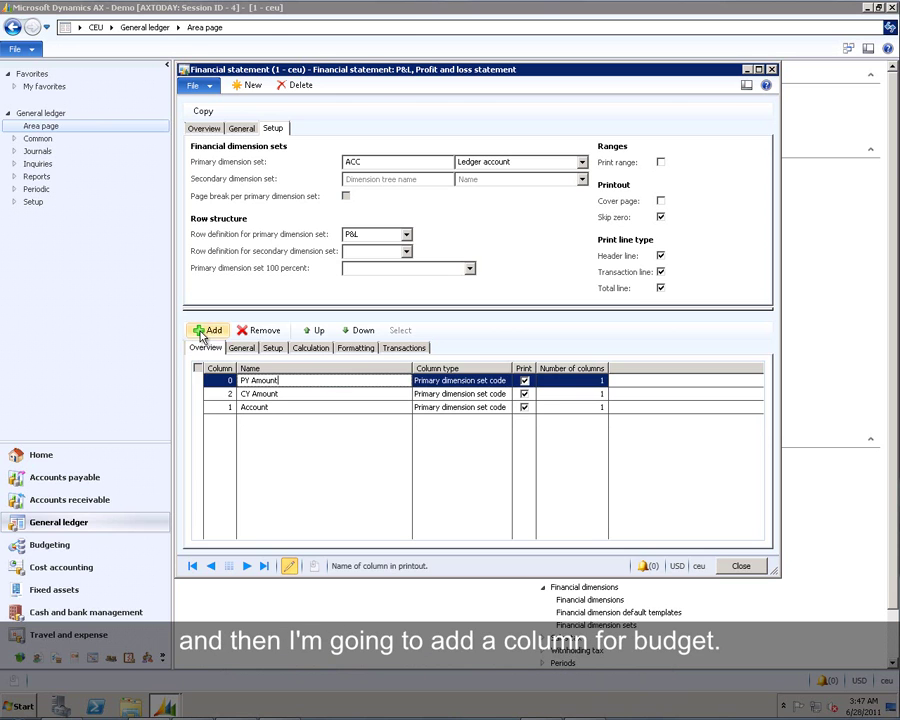
pyautogui.click(208, 331)
pyautogui.write('Budget')
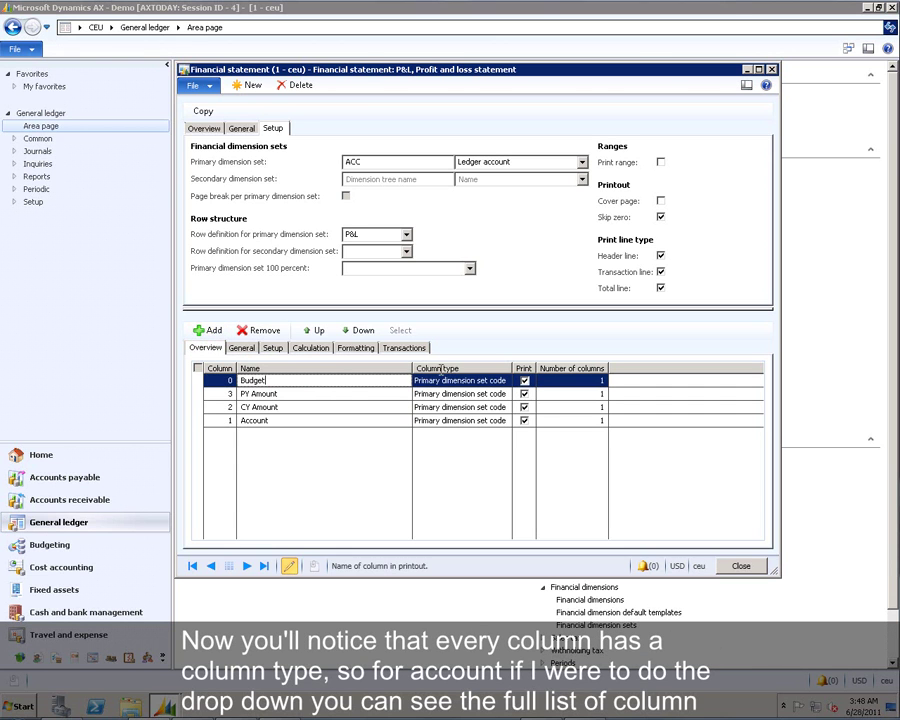
pyautogui.click(507, 421)
pyautogui.click(506, 421)
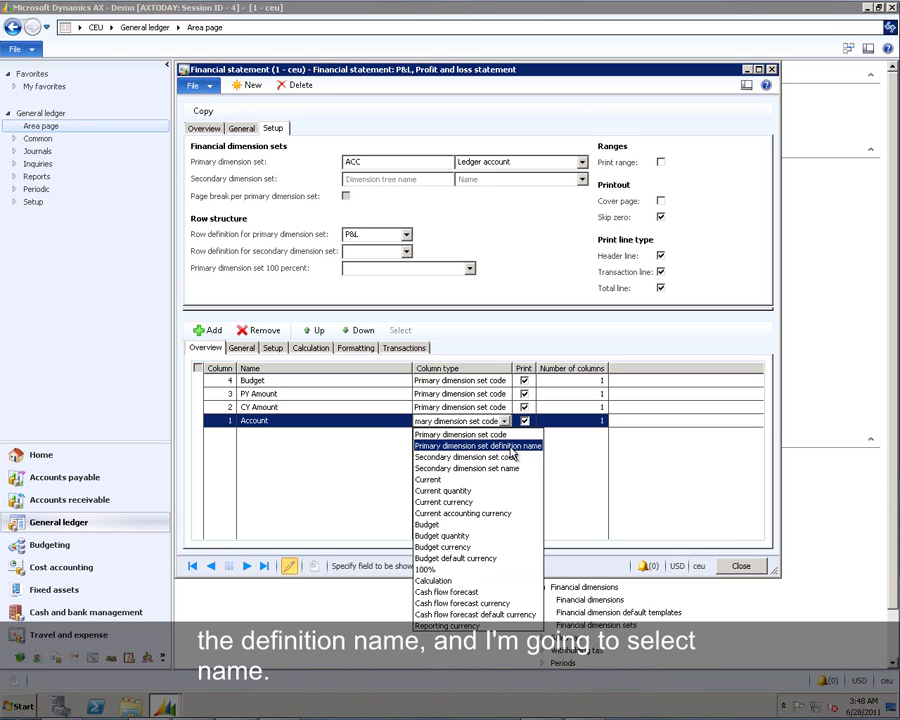
# Set column types: Account to Primary dimension set definition name, CY/PY Amount to Current, Budget to Budget.
pyautogui.click(512, 446)
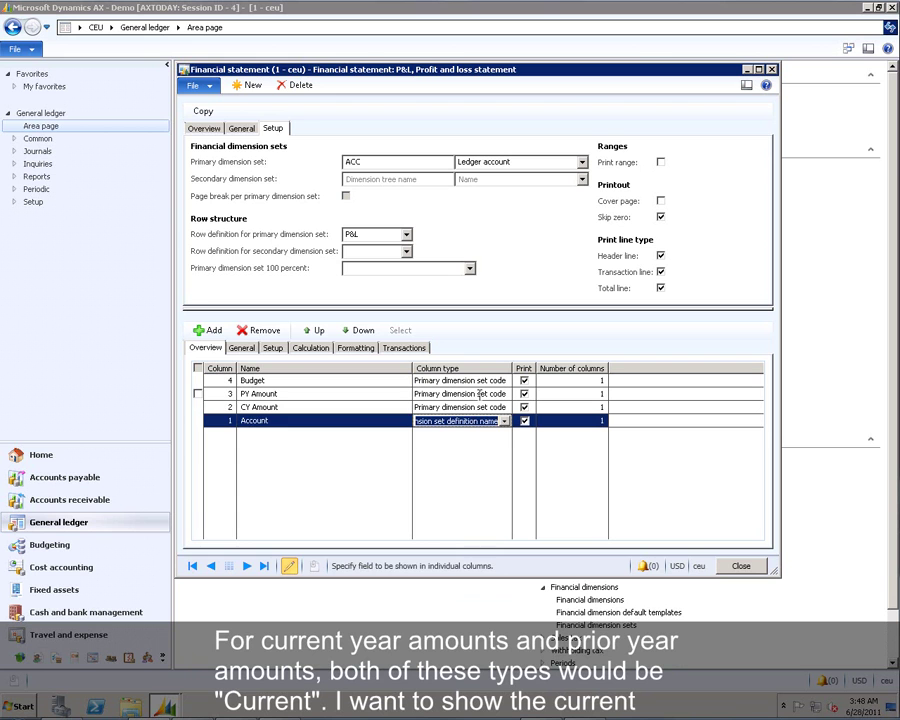
pyautogui.click(505, 408)
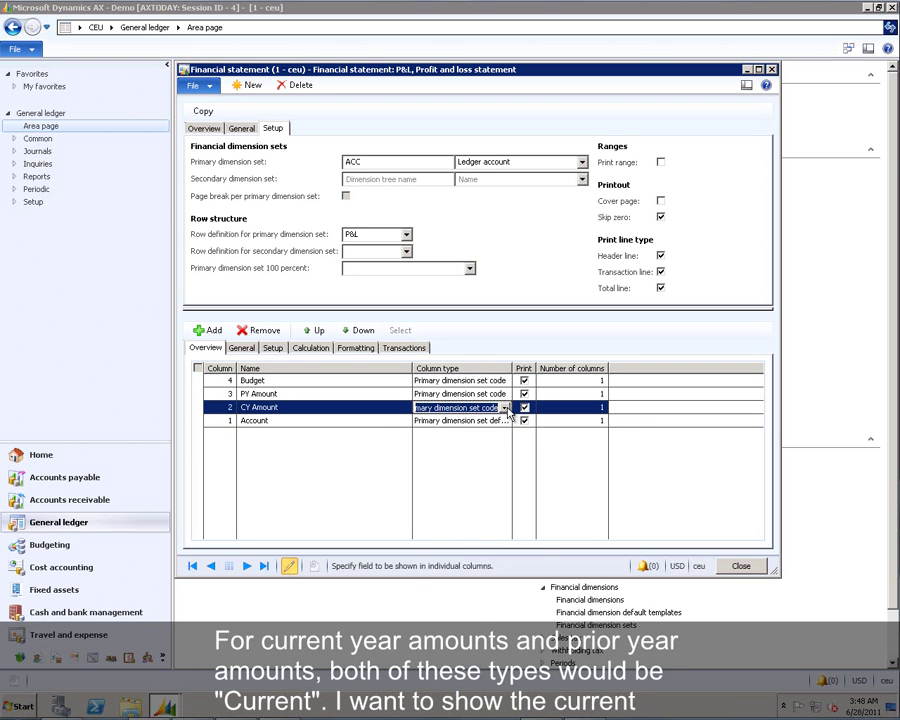
pyautogui.click(507, 408)
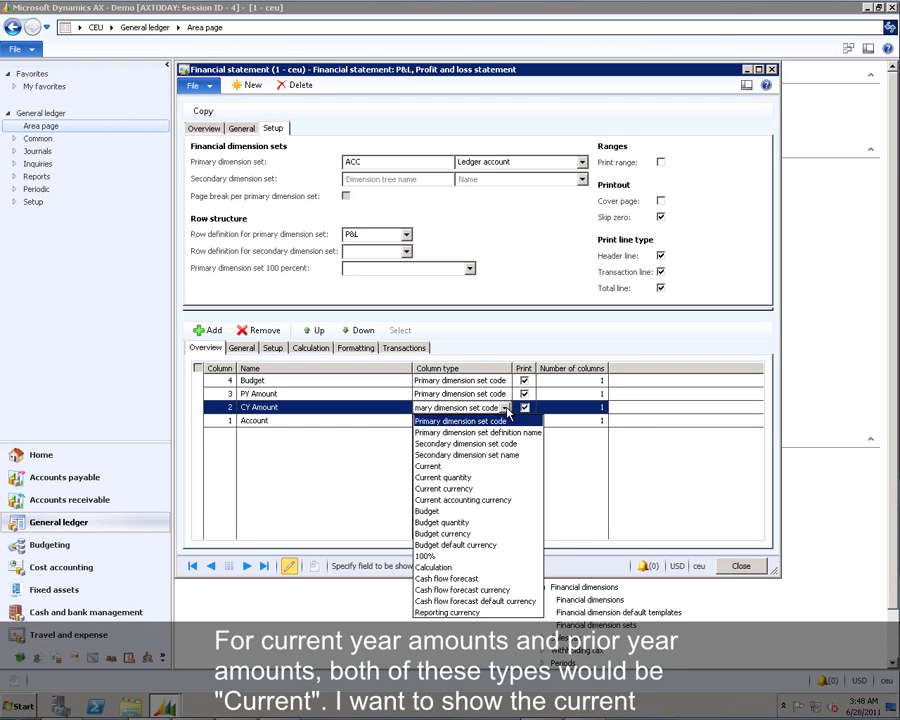
pyautogui.click(438, 467)
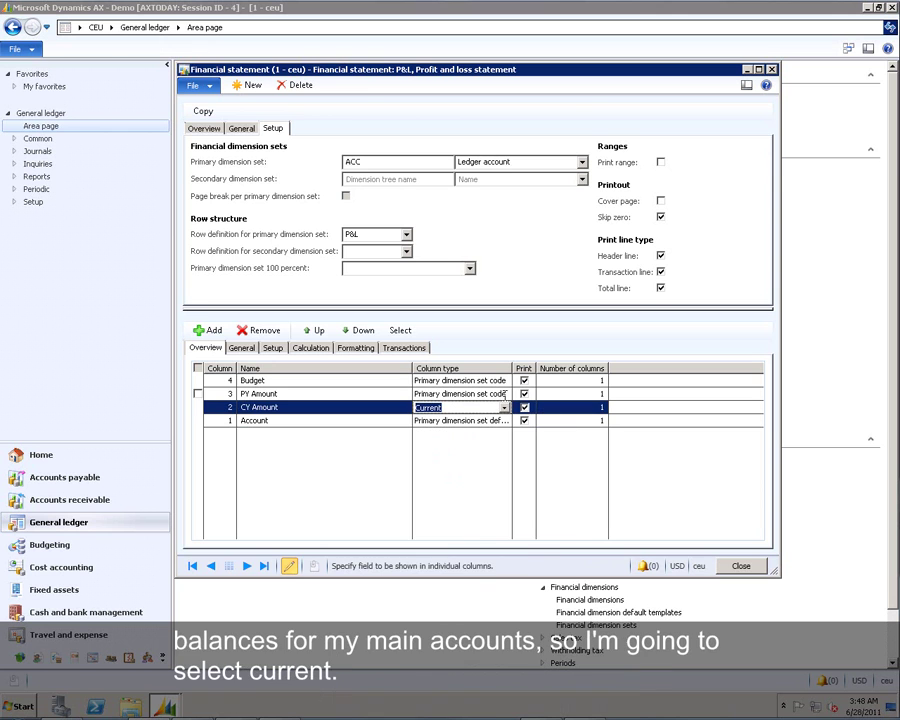
pyautogui.click(505, 394)
pyautogui.click(506, 394)
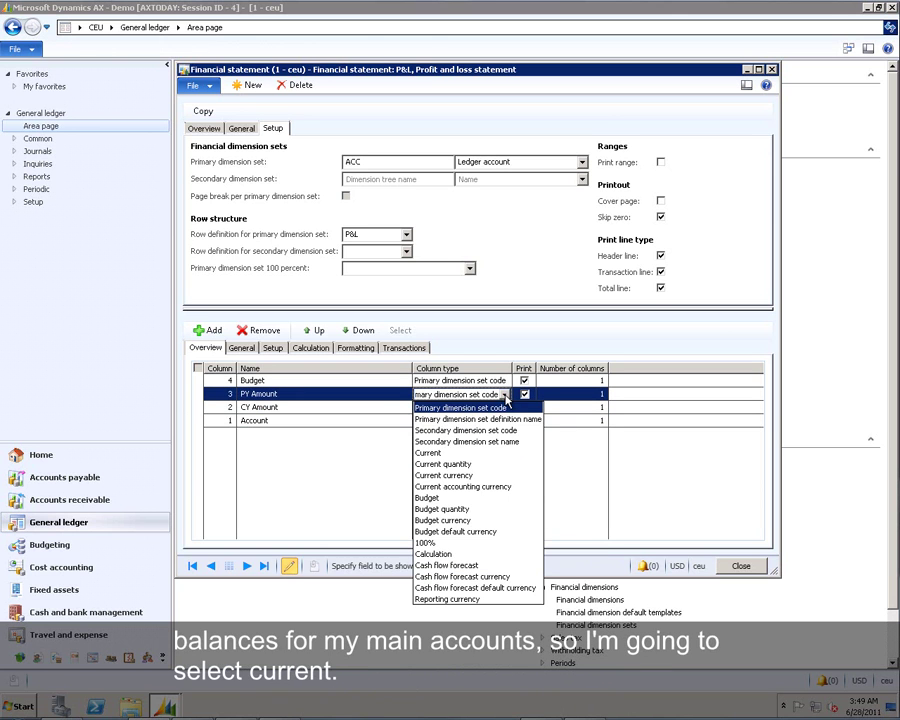
pyautogui.click(430, 453)
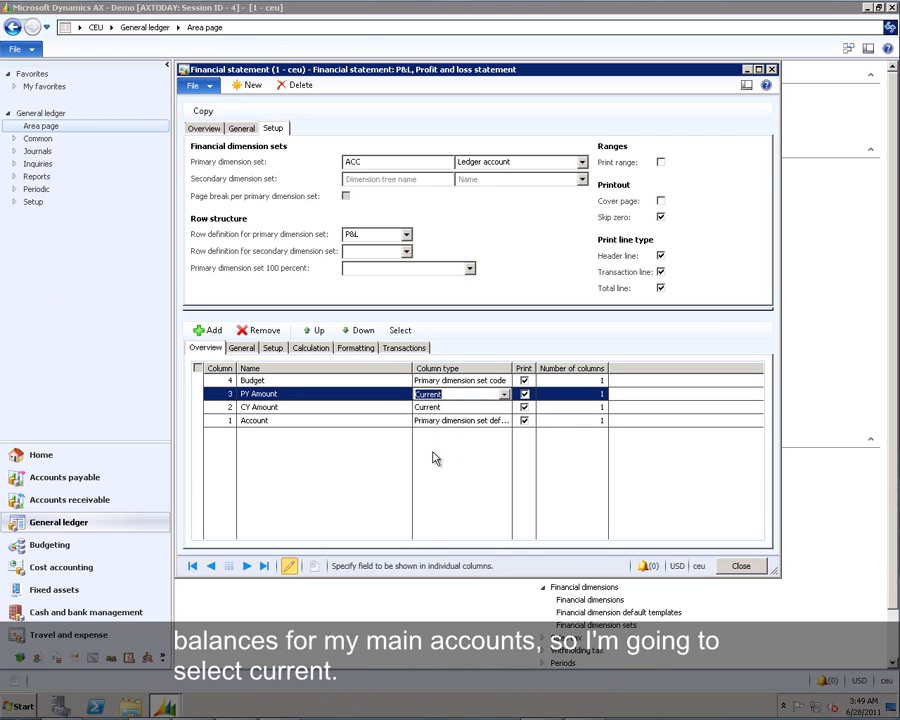
pyautogui.click(493, 380)
pyautogui.click(495, 381)
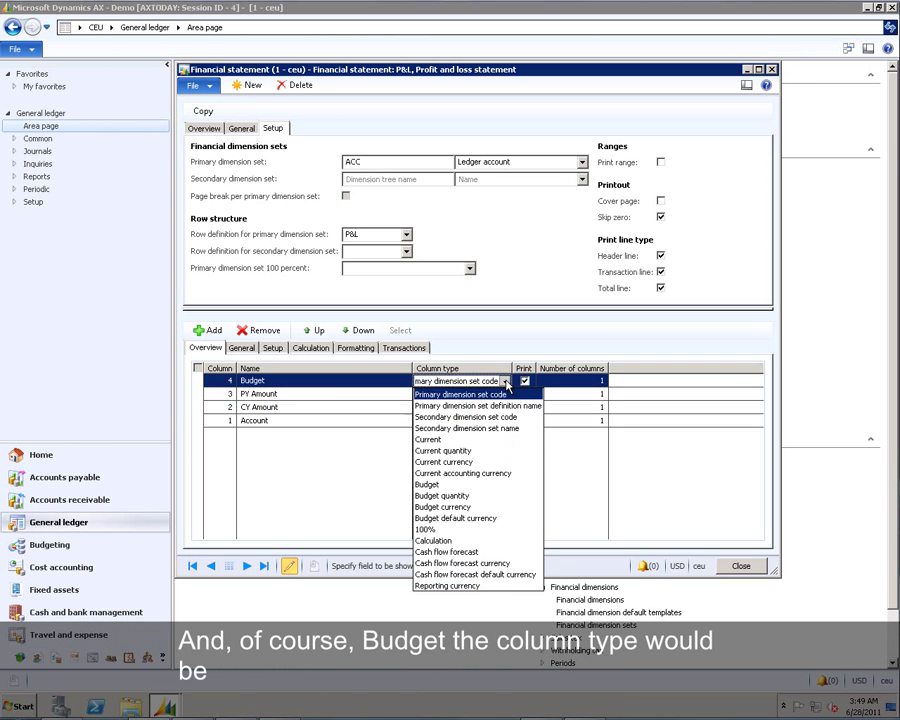
pyautogui.click(438, 485)
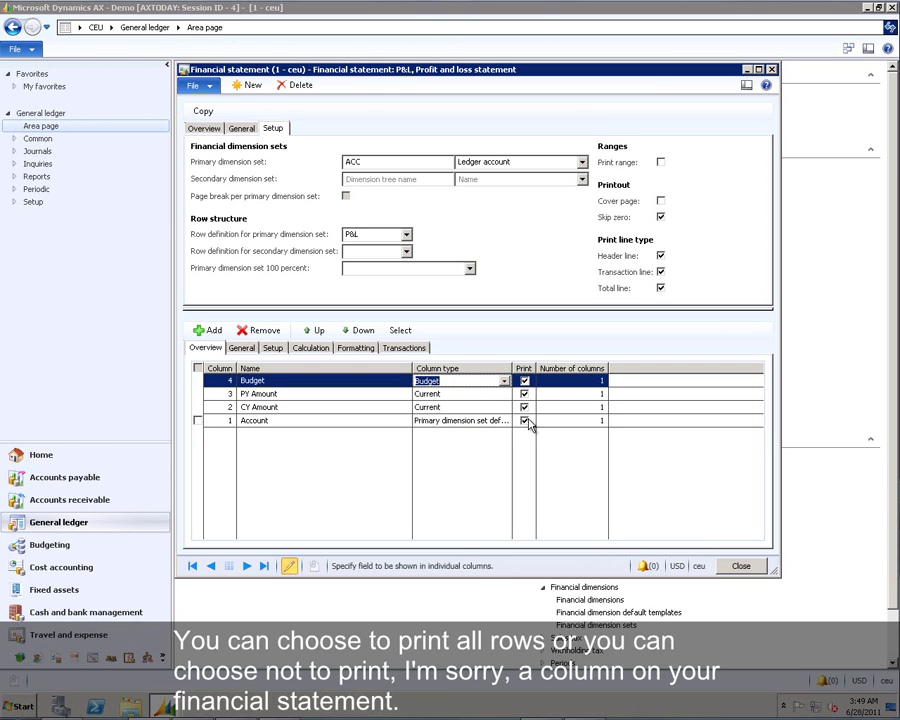
# Enter CY as the CY Amount column's date interval code.
pyautogui.click(374, 406)
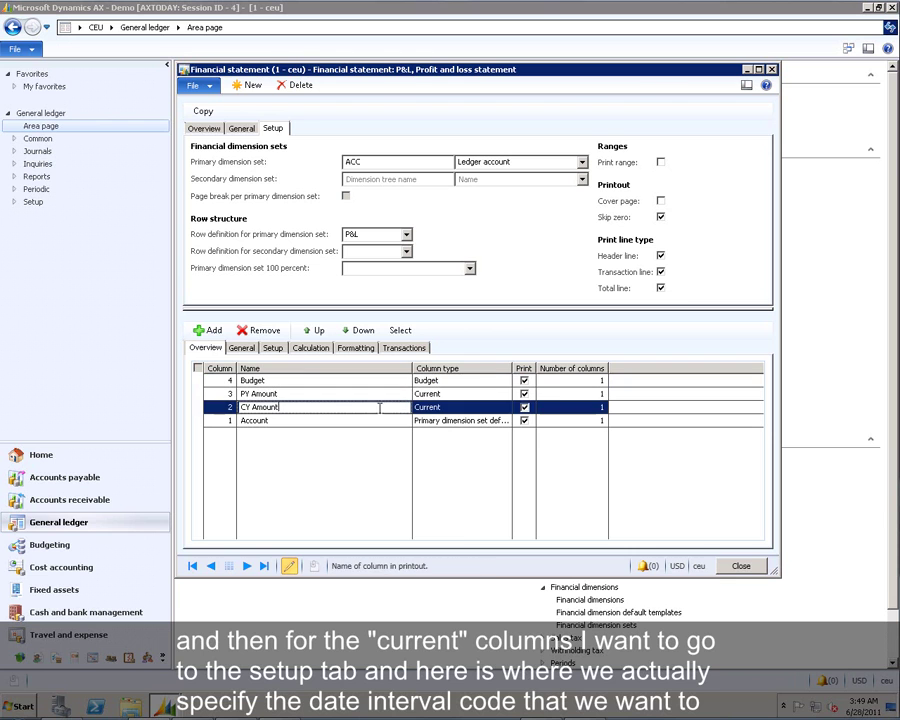
pyautogui.click(273, 348)
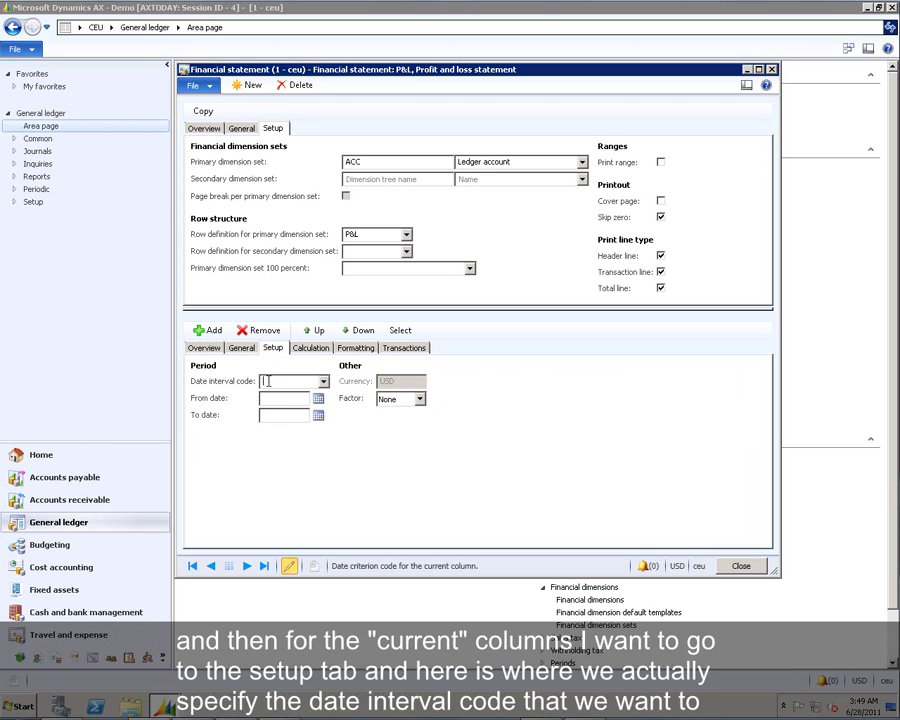
pyautogui.click(205, 348)
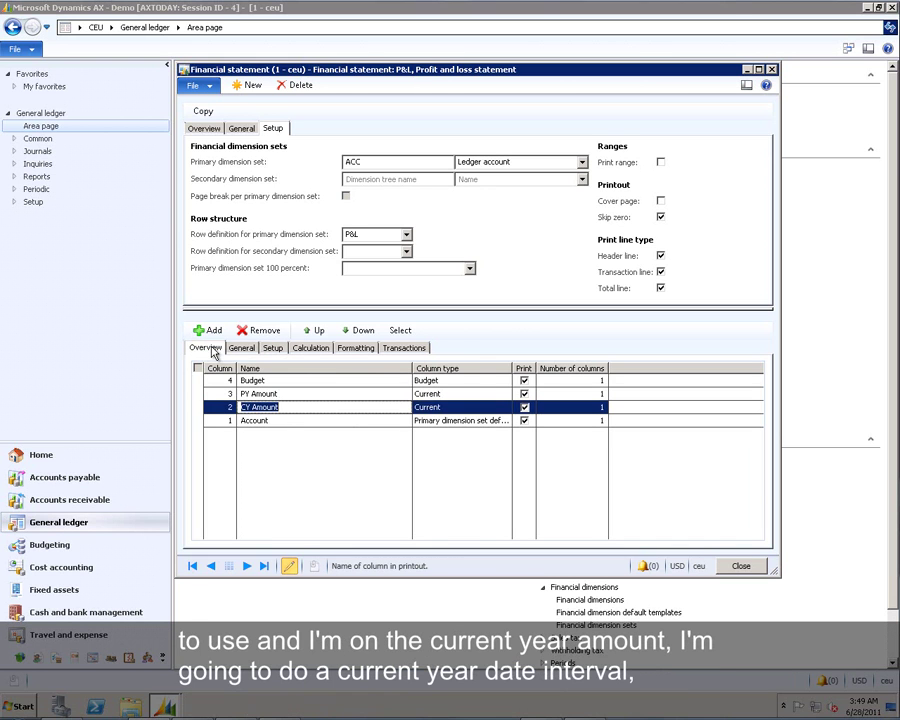
pyautogui.click(279, 349)
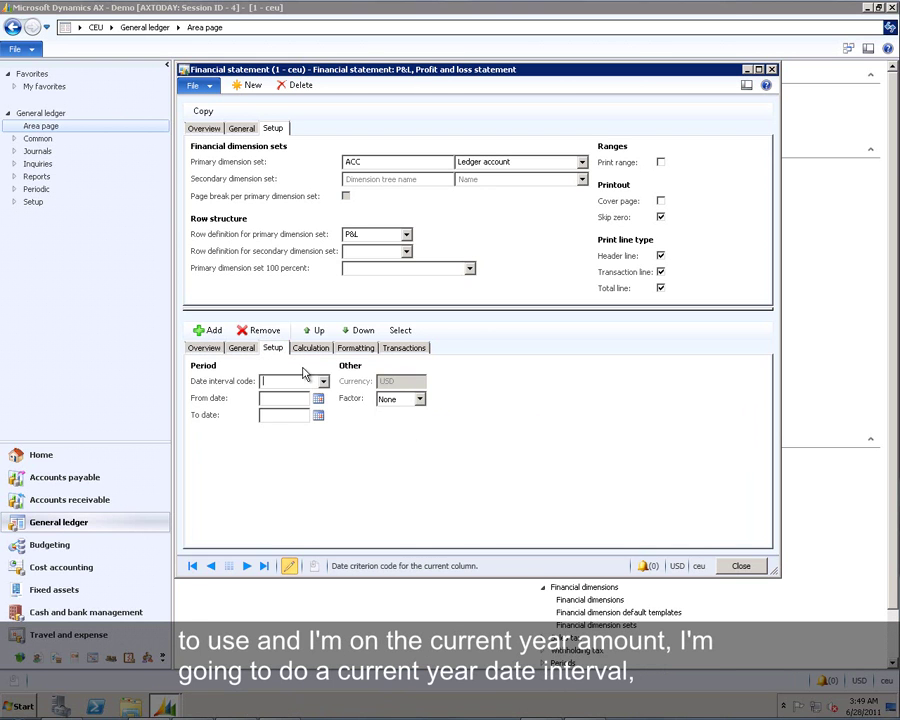
pyautogui.write('CY')
pyautogui.click(212, 349)
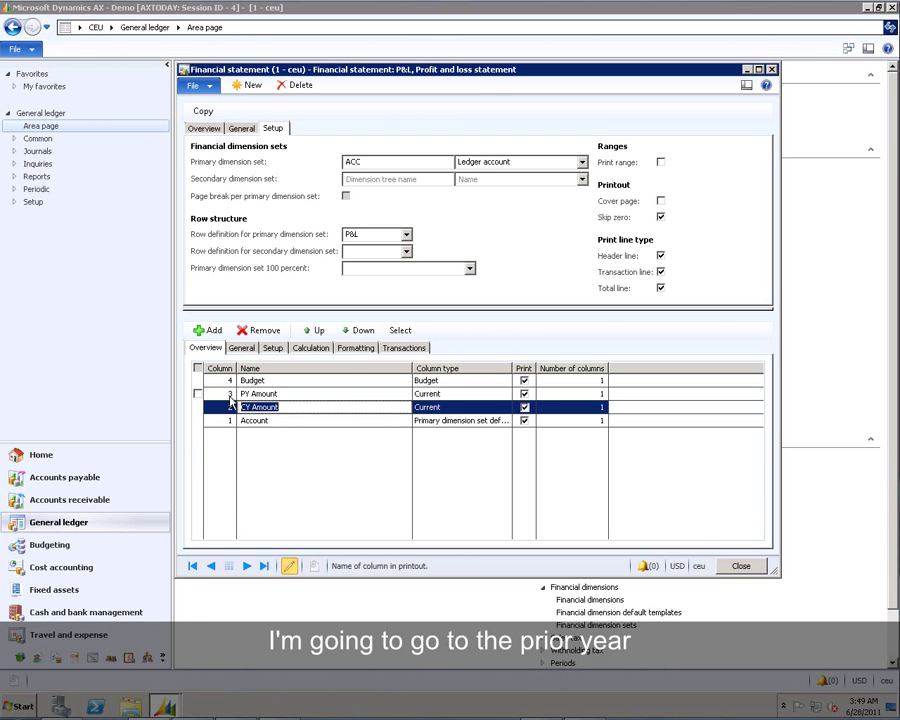
# Set the PY Amount column's date interval code to PY.
pyautogui.click(229, 396)
pyautogui.click(271, 350)
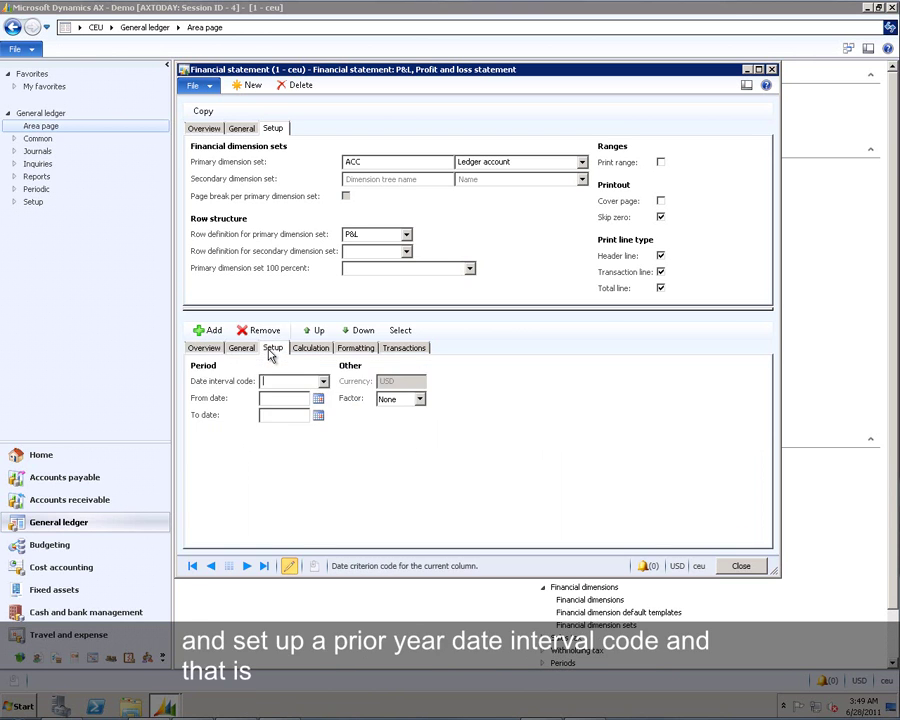
pyautogui.click(322, 381)
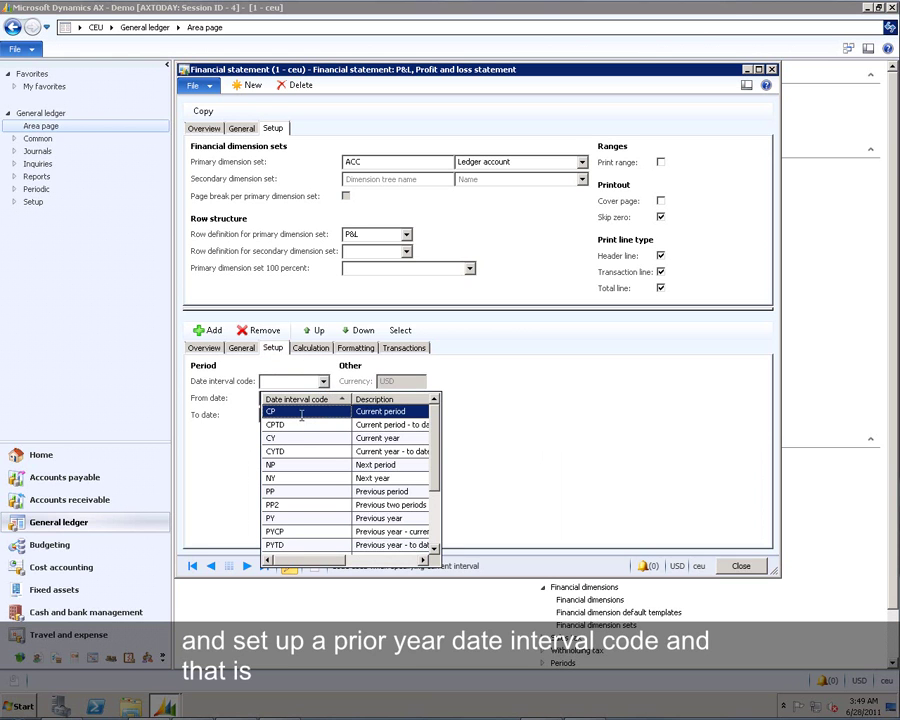
pyautogui.click(289, 517)
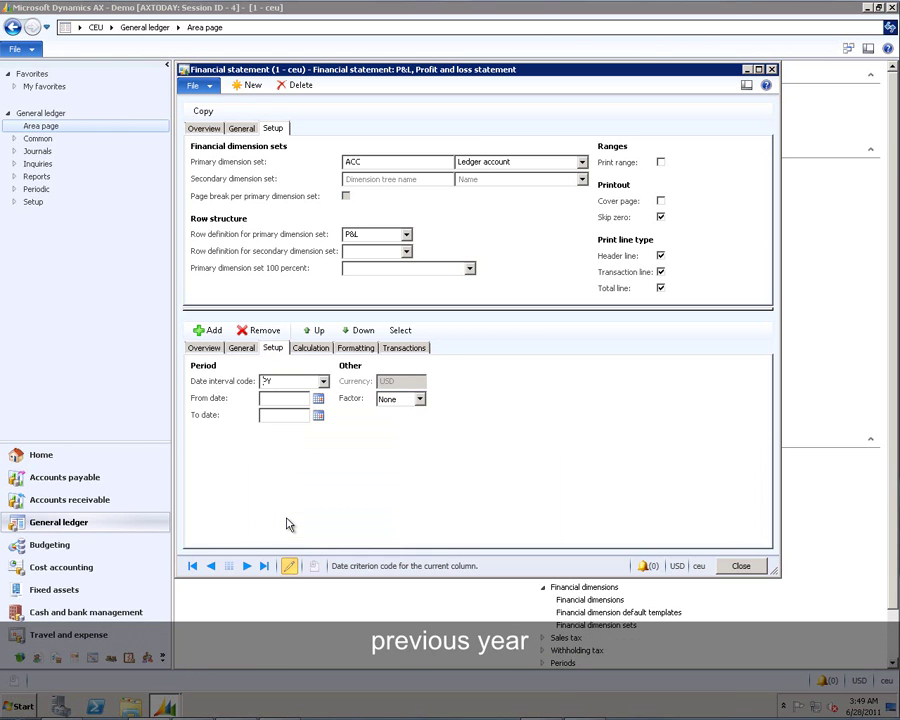
pyautogui.click(420, 400)
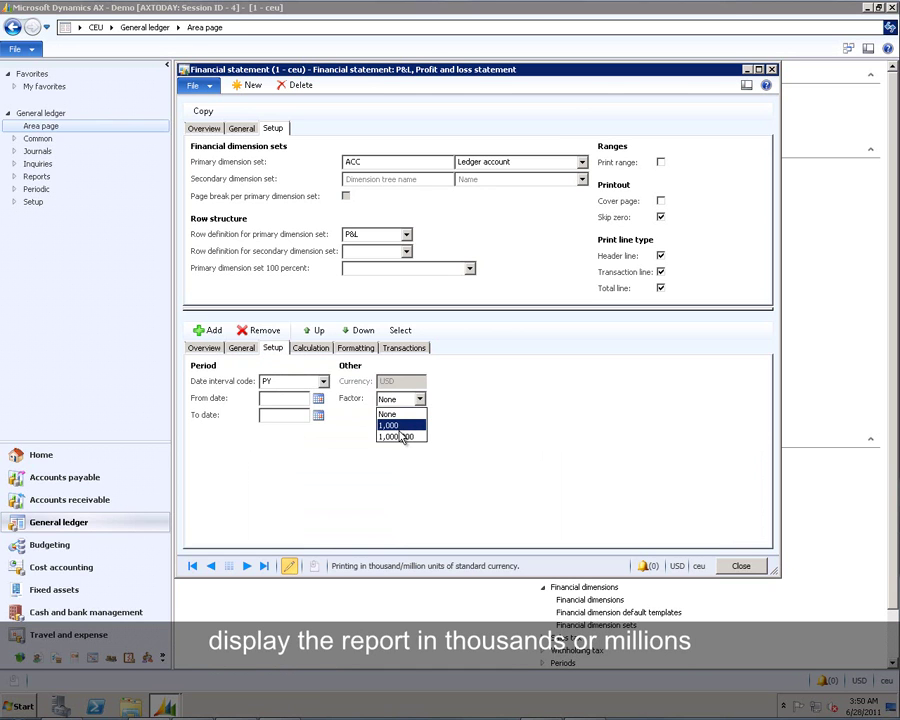
# Leave the factor at None and set the PY Amount column's print length to 30.
pyautogui.click(365, 354)
pyautogui.click(356, 348)
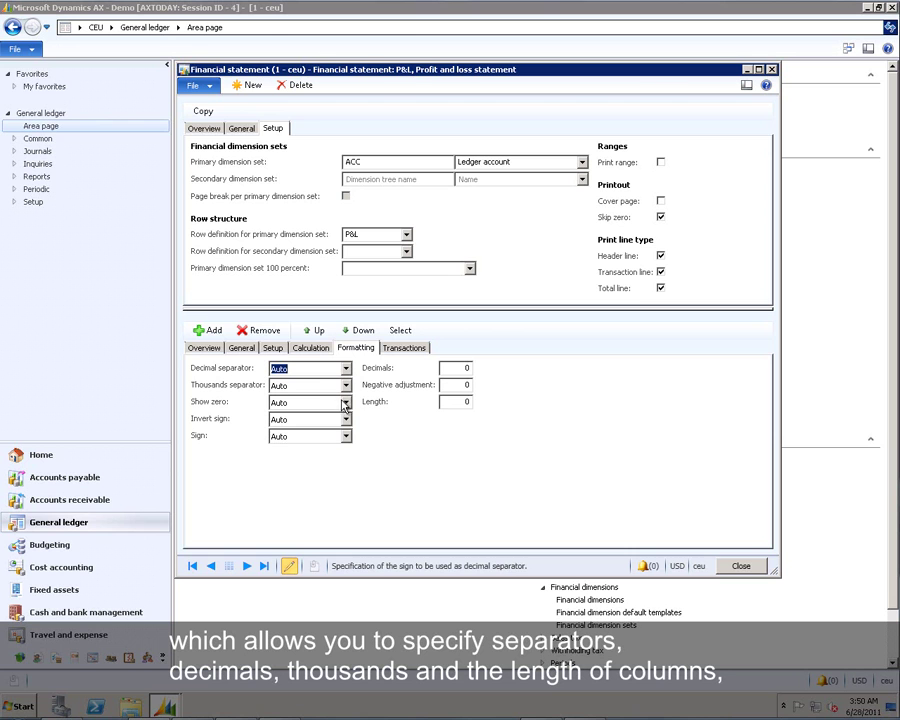
pyautogui.click(455, 402)
pyautogui.write('3')
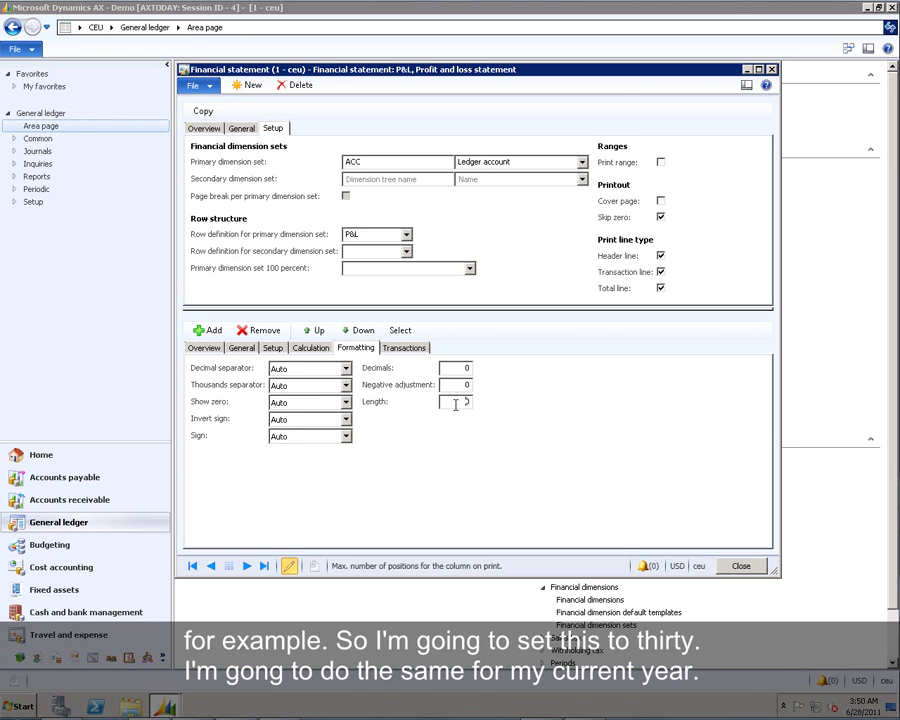
pyautogui.write('0')
# Select the CY Amount column and set its print length to 30.
pyautogui.click(205, 348)
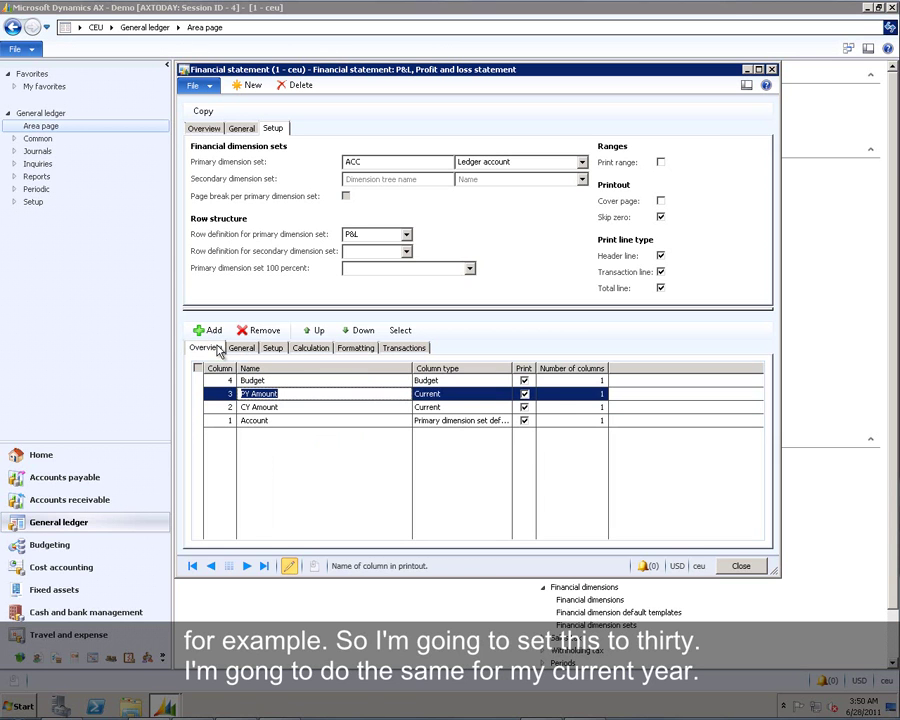
pyautogui.click(281, 408)
pyautogui.click(356, 348)
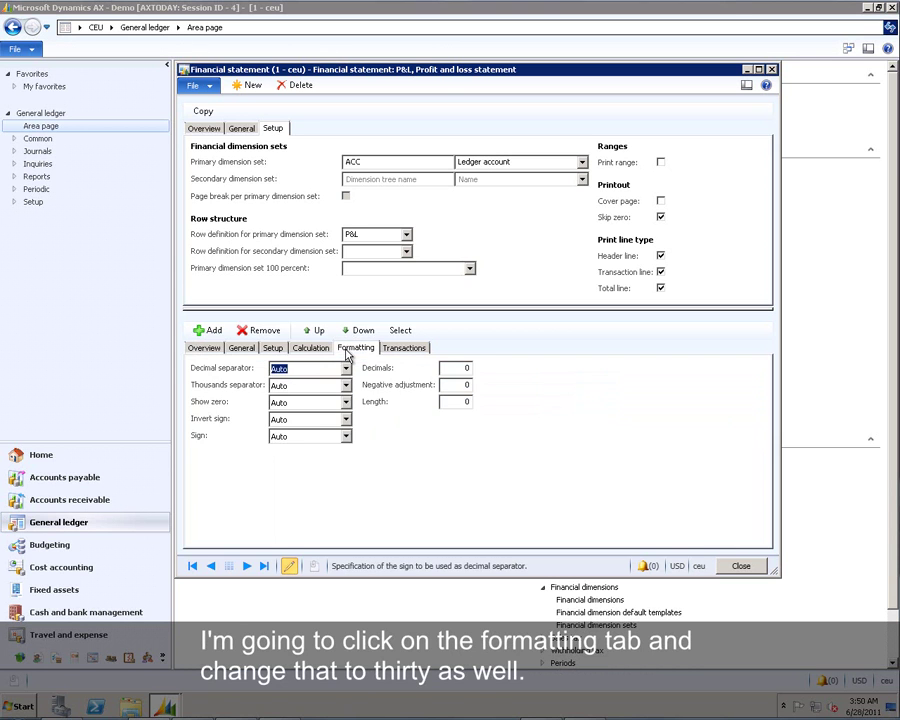
pyautogui.click(457, 400)
pyautogui.write('3')
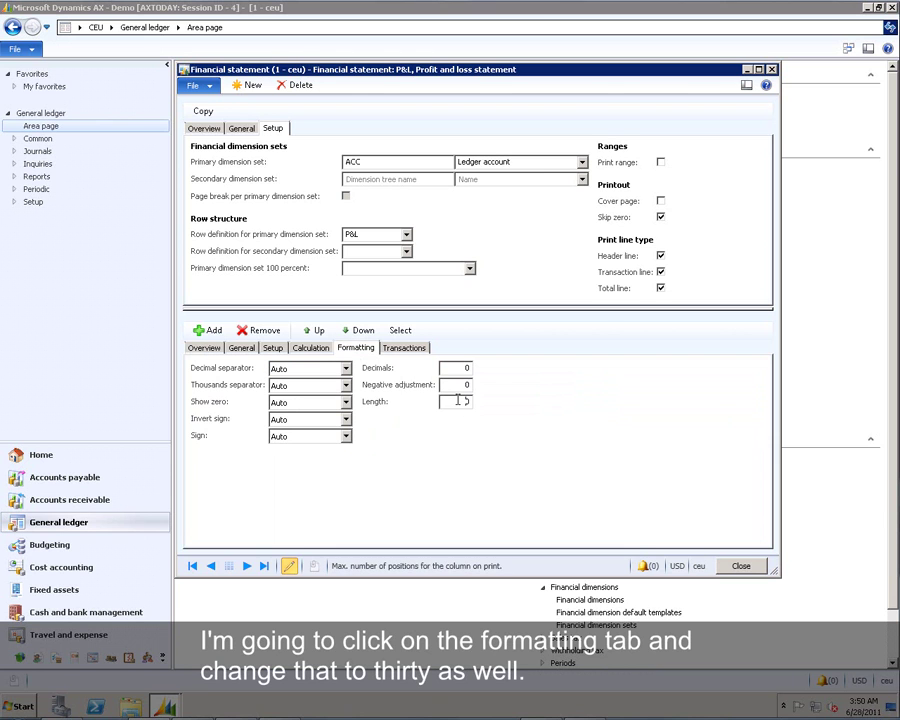
pyautogui.write('0')
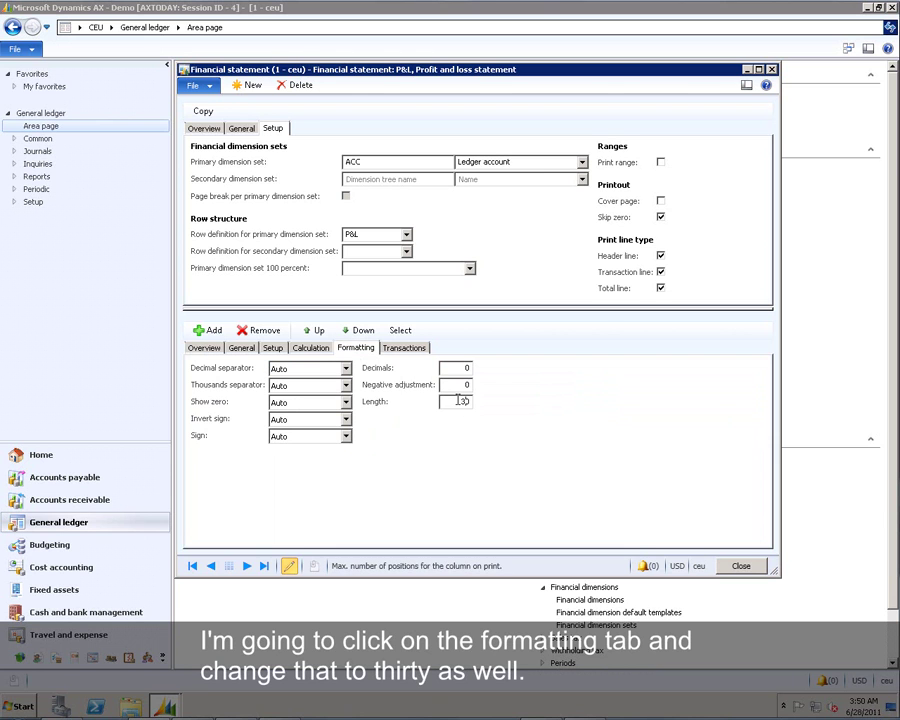
# Confirm the amount column's posting layer stays Current, then review the Budget column's transaction settings.
pyautogui.click(421, 356)
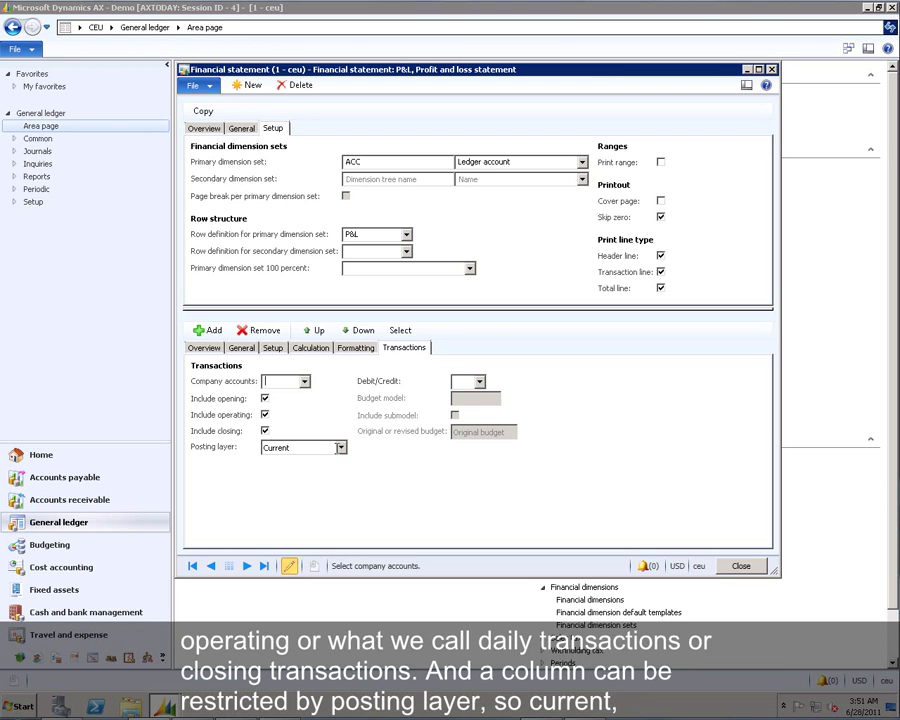
pyautogui.click(340, 448)
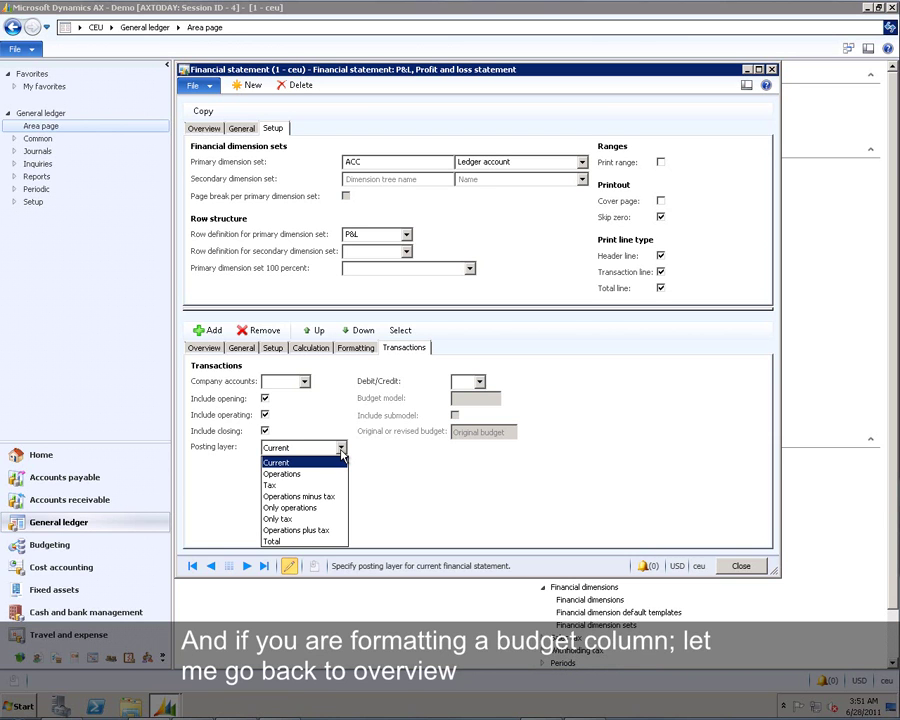
pyautogui.click(204, 352)
pyautogui.click(204, 348)
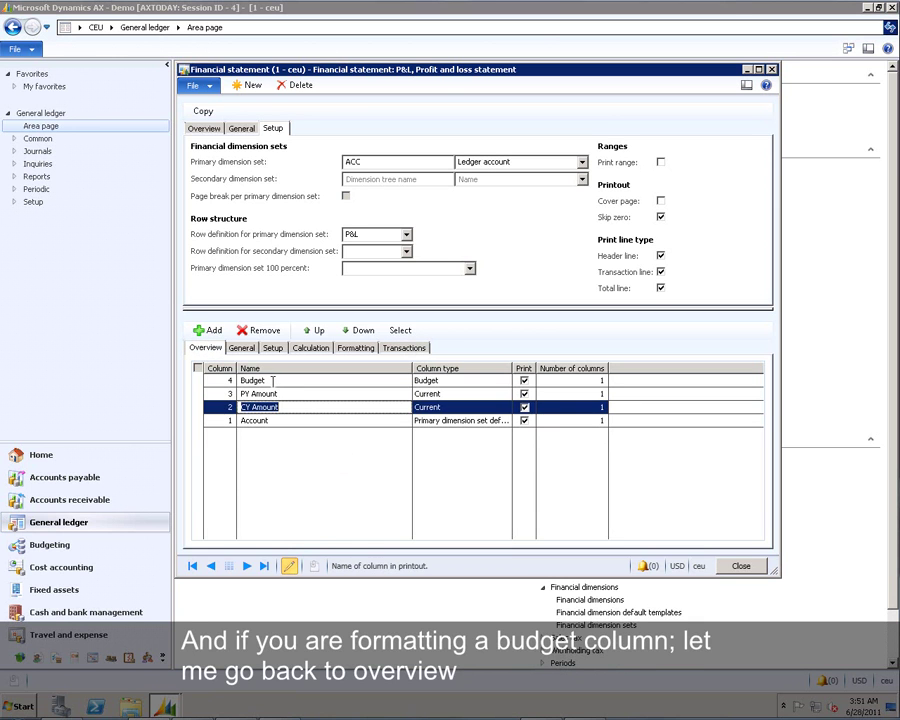
pyautogui.click(408, 350)
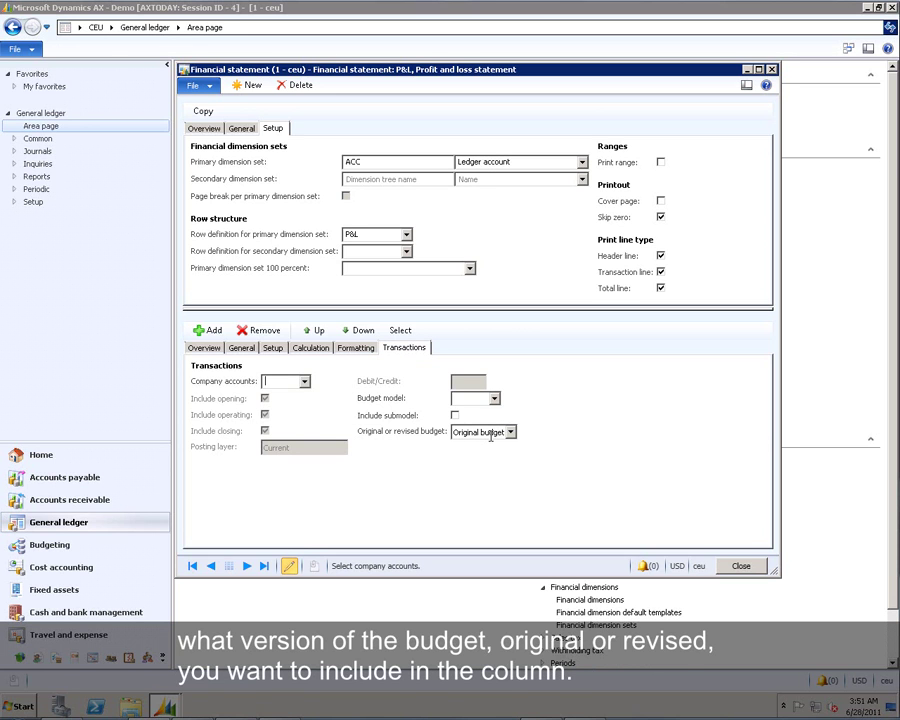
pyautogui.click(205, 347)
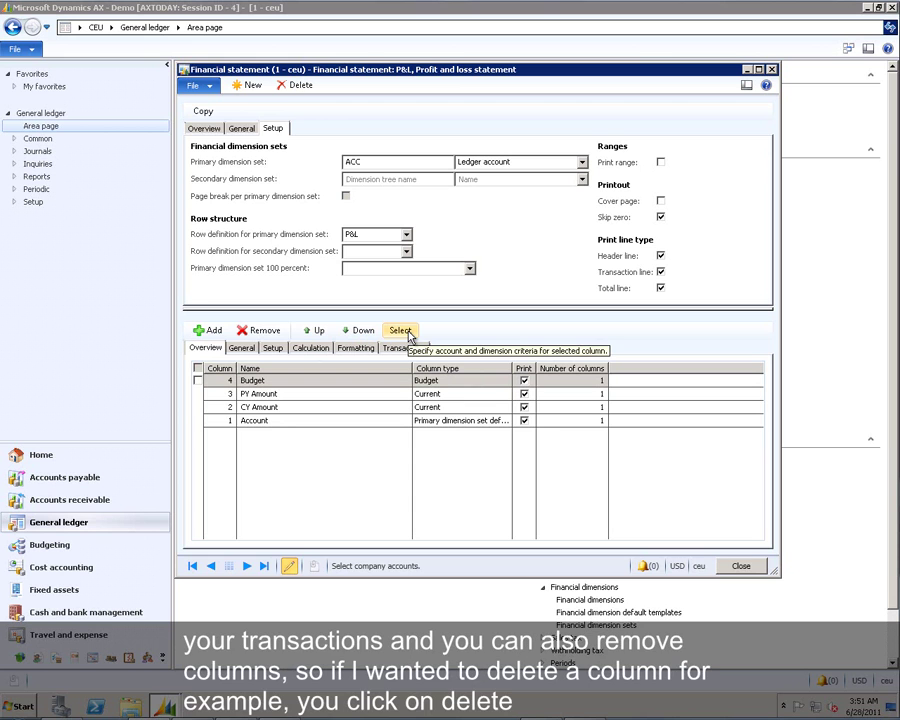
# Remove the Budget column and confirm its deletion.
pyautogui.click(262, 331)
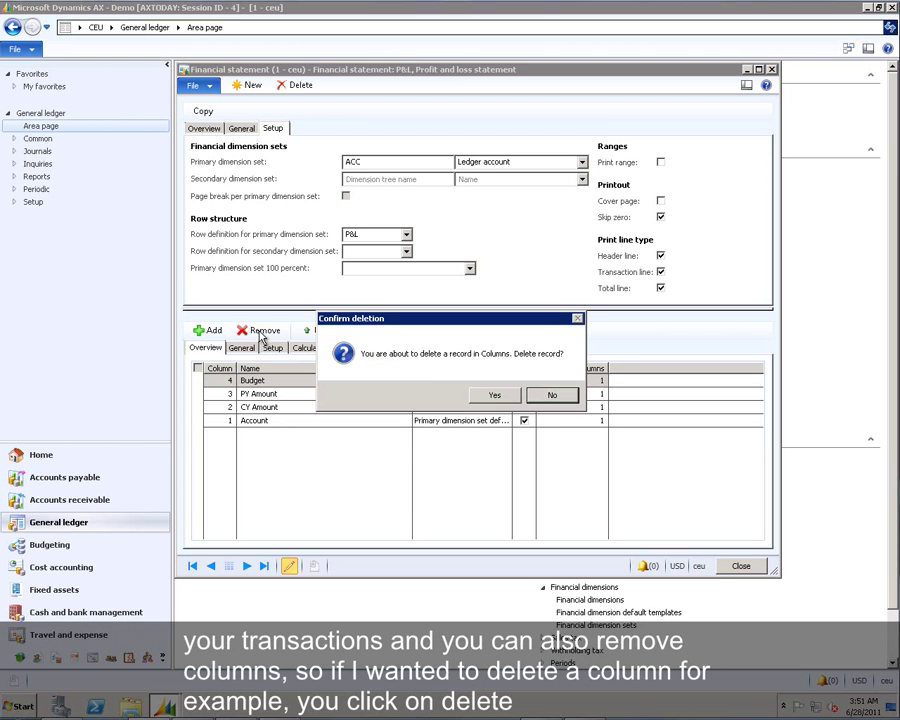
pyautogui.click(490, 396)
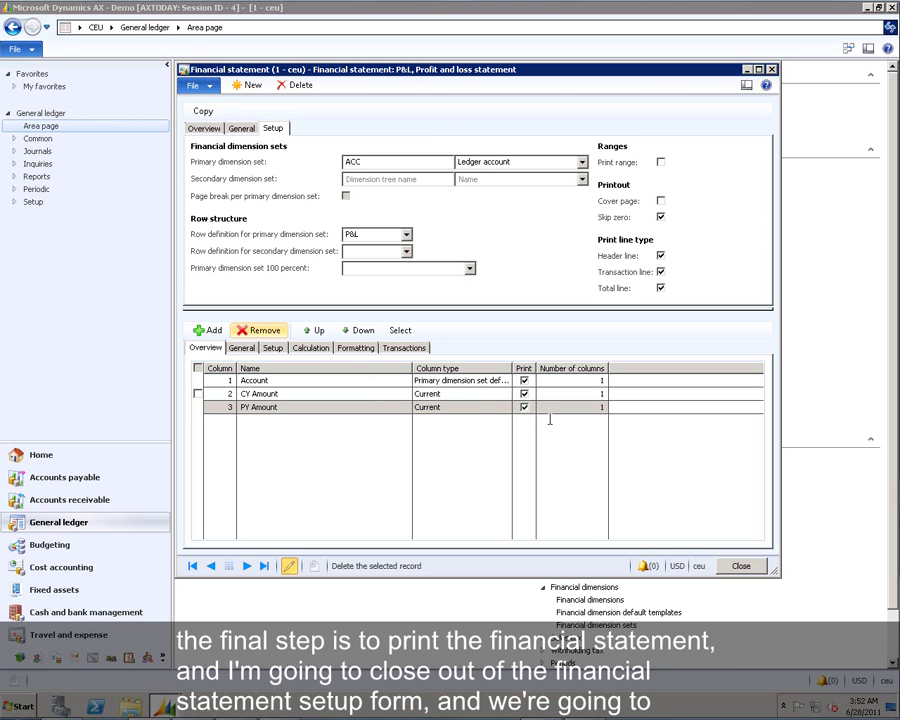
# Close the setup form and choose the P&L statement in the Financial statement report dialog.
pyautogui.click(740, 566)
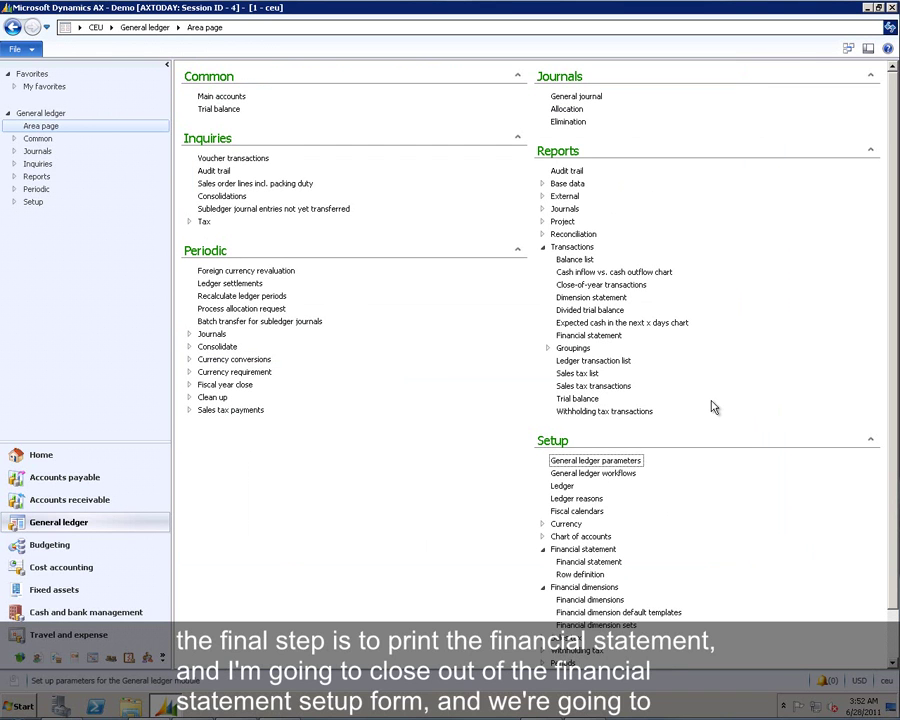
pyautogui.click(590, 338)
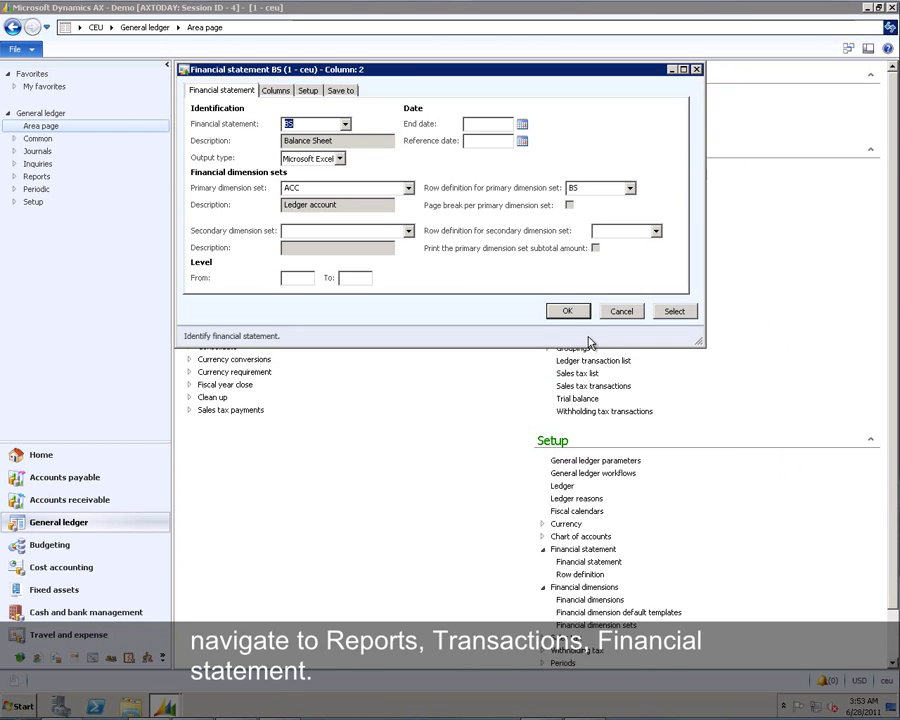
pyautogui.click(345, 124)
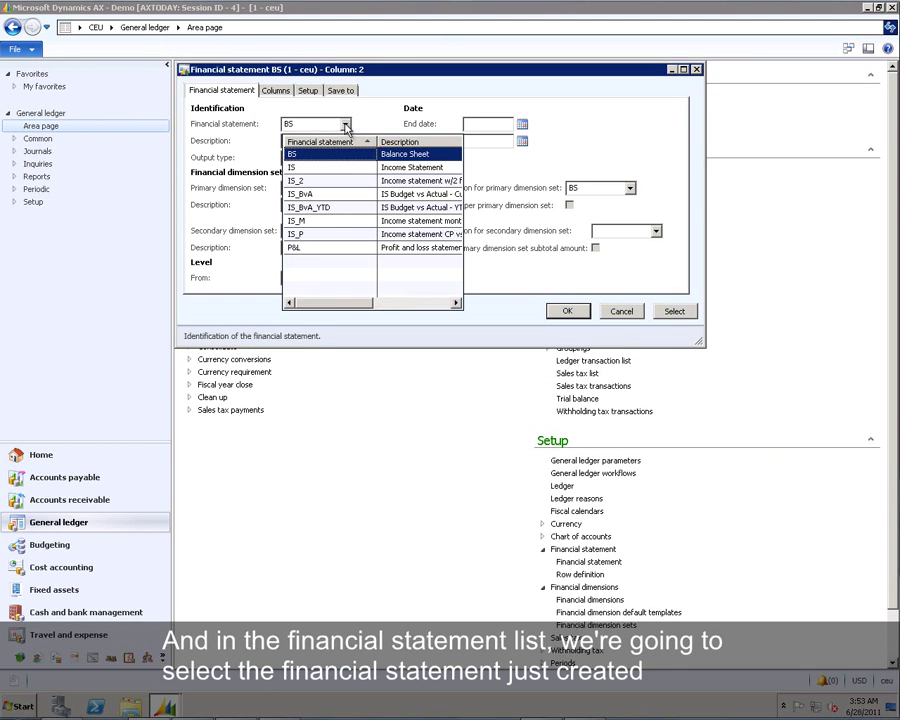
pyautogui.click(322, 250)
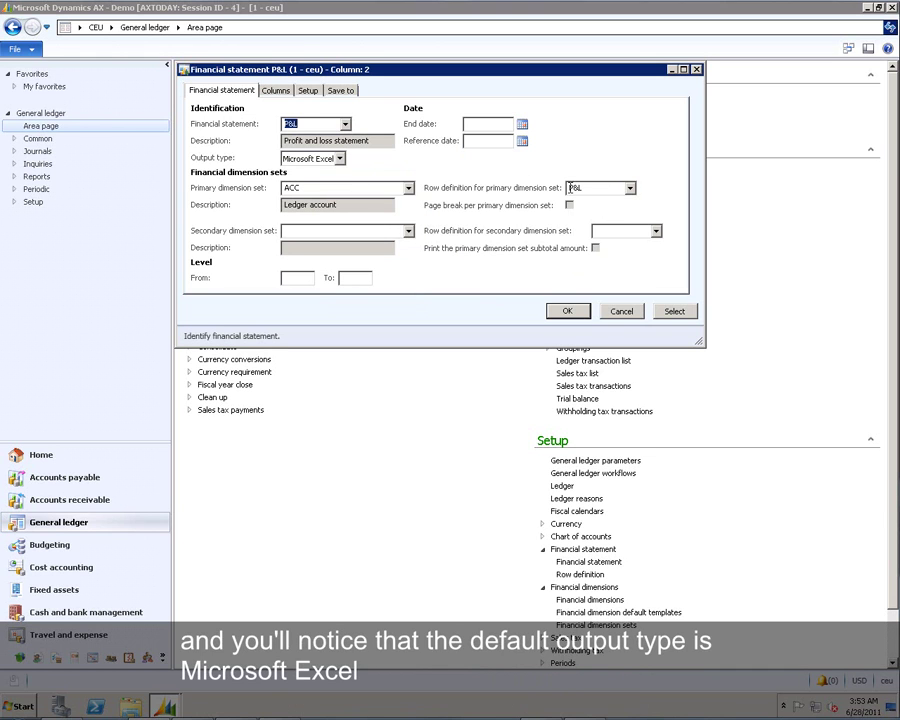
# Keep Microsoft Excel output to FinStmt.xlsx and generate the P&L statement.
pyautogui.click(340, 160)
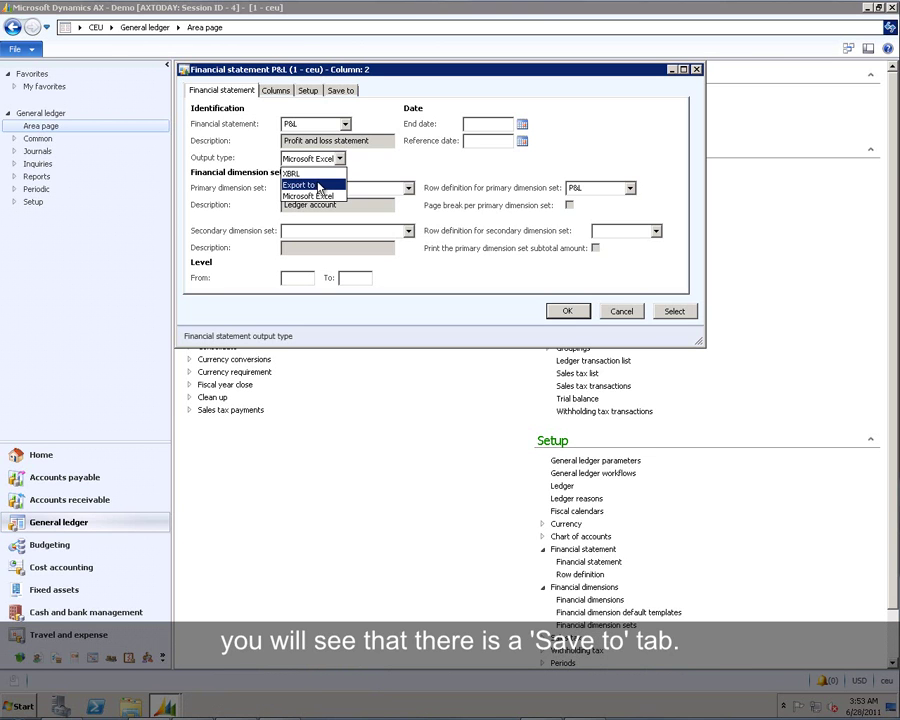
pyautogui.click(352, 92)
pyautogui.click(352, 92)
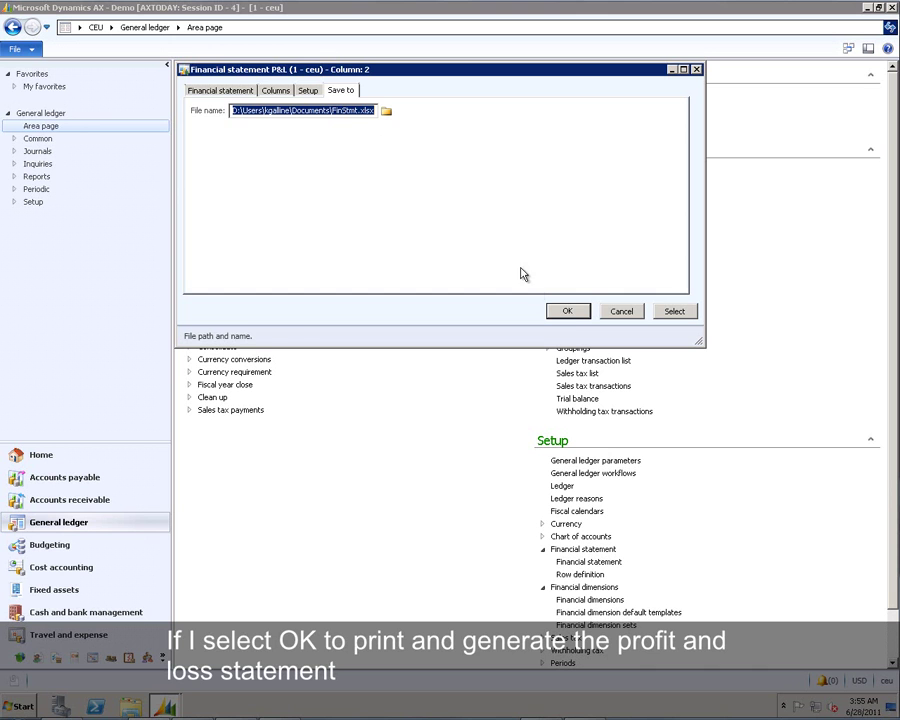
pyautogui.click(567, 312)
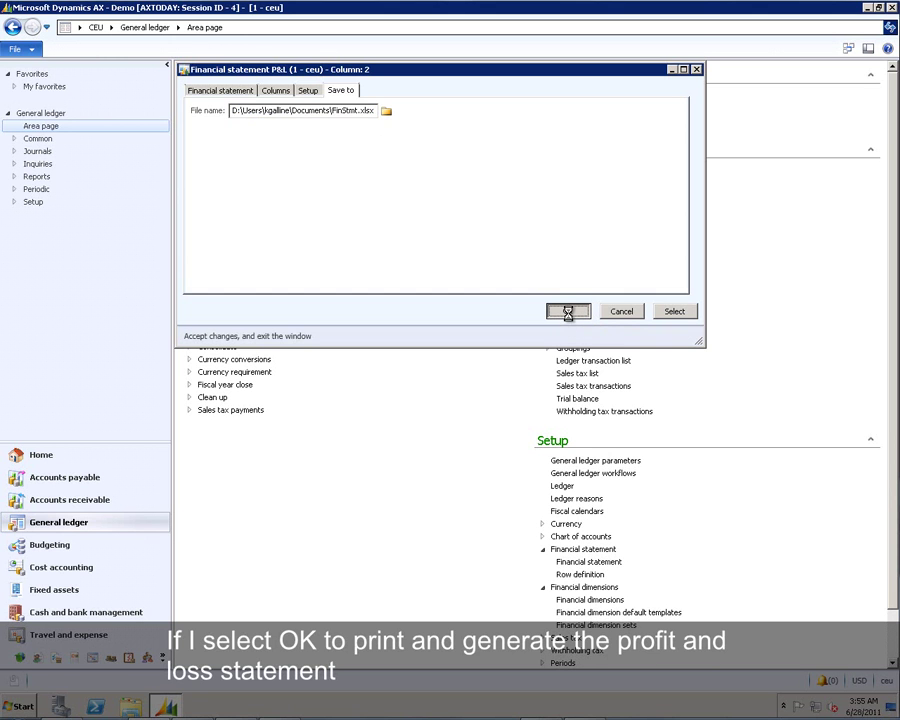